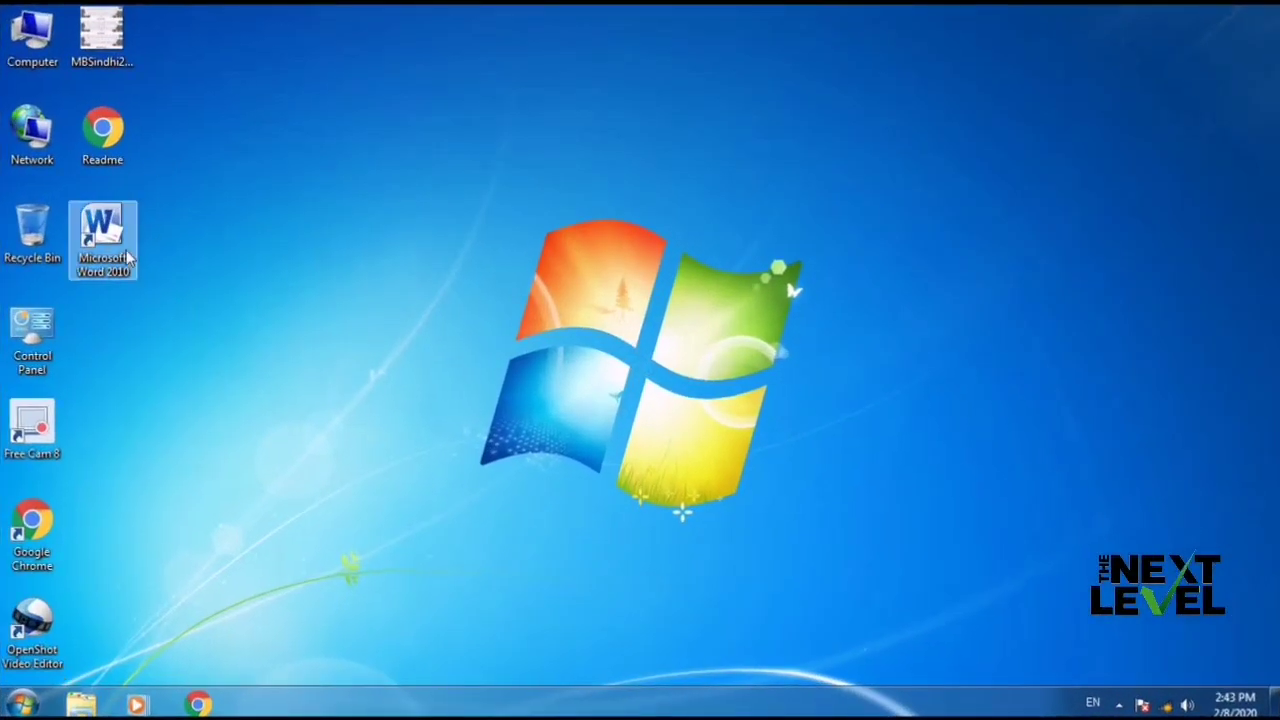
# Launch Word 2010 with a blank Document1 and enlarge its window to nearly fill the screen.
pyautogui.doubleClick(128, 258)
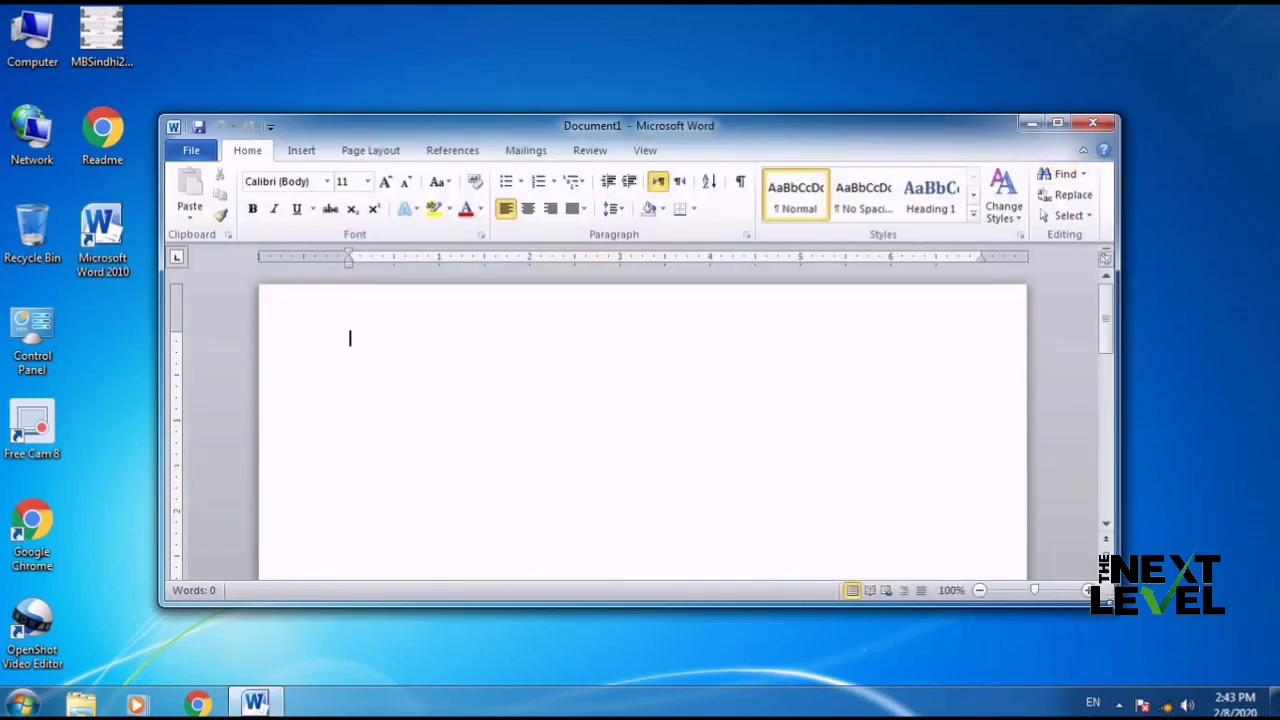
pyautogui.moveTo(1117, 604)
pyautogui.mouseDown()
pyautogui.moveTo(1195, 675)
pyautogui.moveTo(1277, 688)
pyautogui.mouseUp()
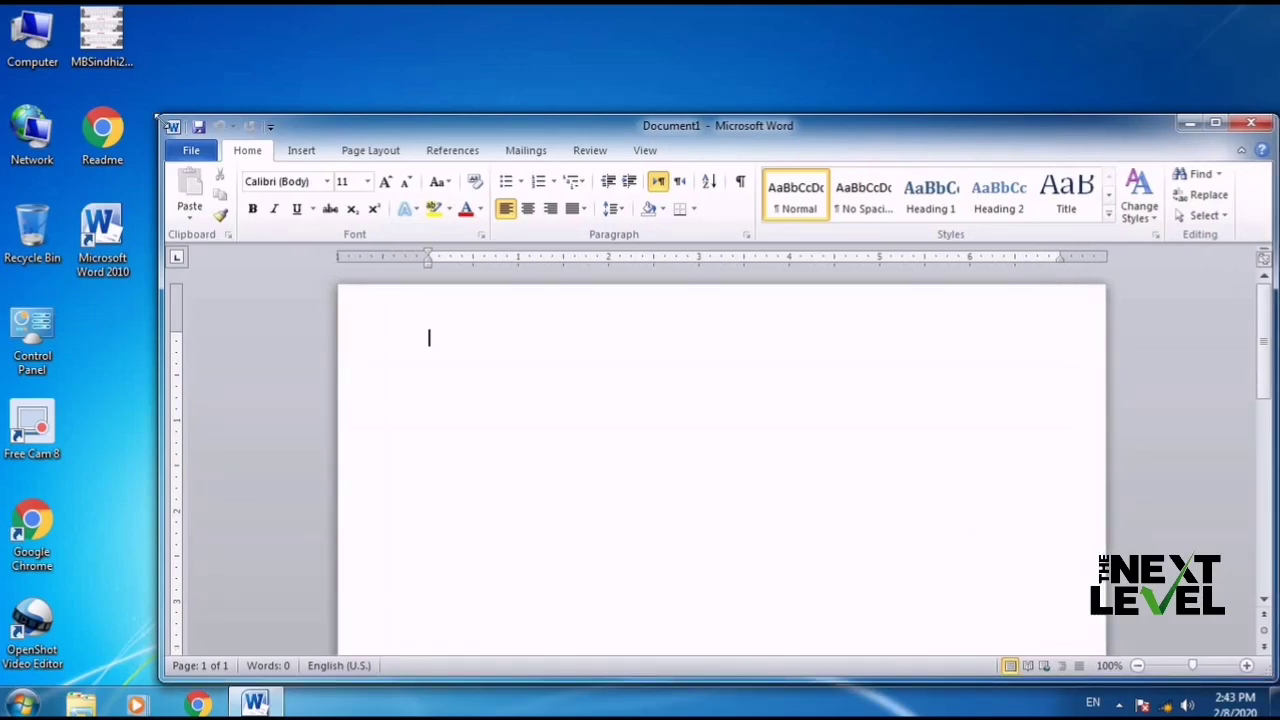
pyautogui.moveTo(170, 112)
pyautogui.mouseDown()
pyautogui.moveTo(52, 63)
pyautogui.moveTo(2, 7)
pyautogui.mouseUp()
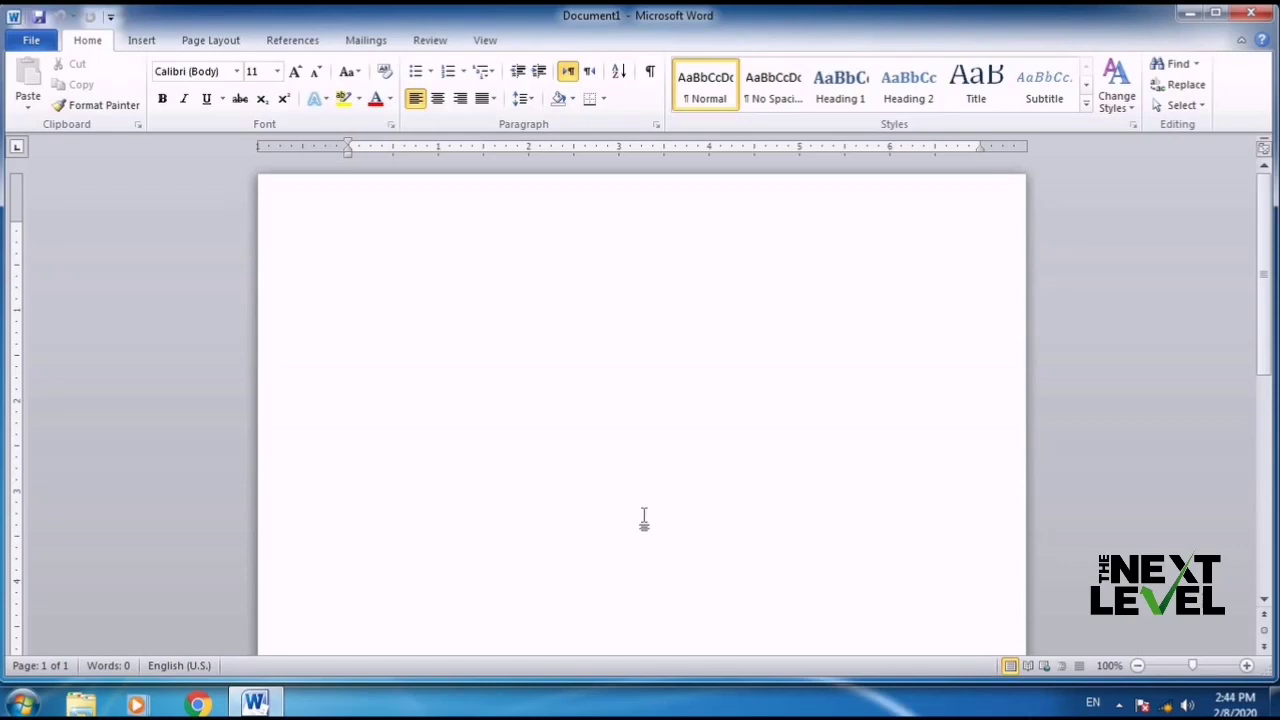
# Toggle the File backstage view, ending on the Recent list that shows Lesson 1 - MS WORD.
pyautogui.click(32, 41)
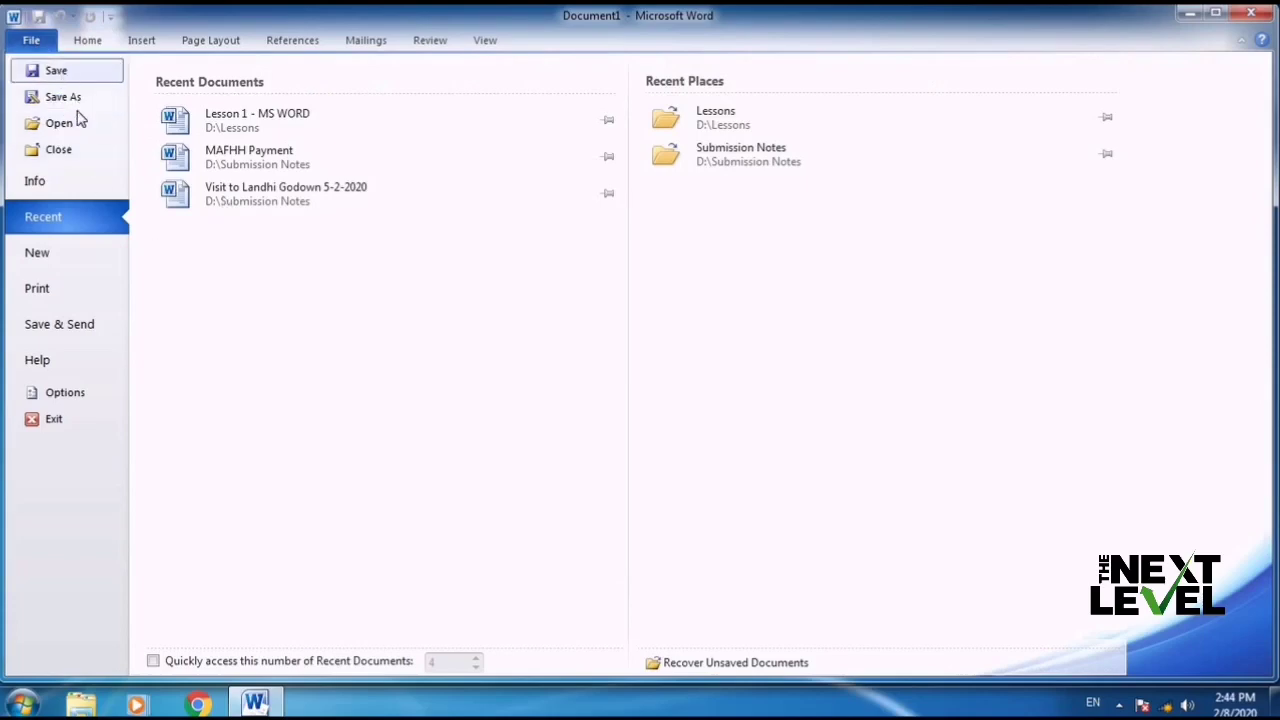
pyautogui.click(88, 42)
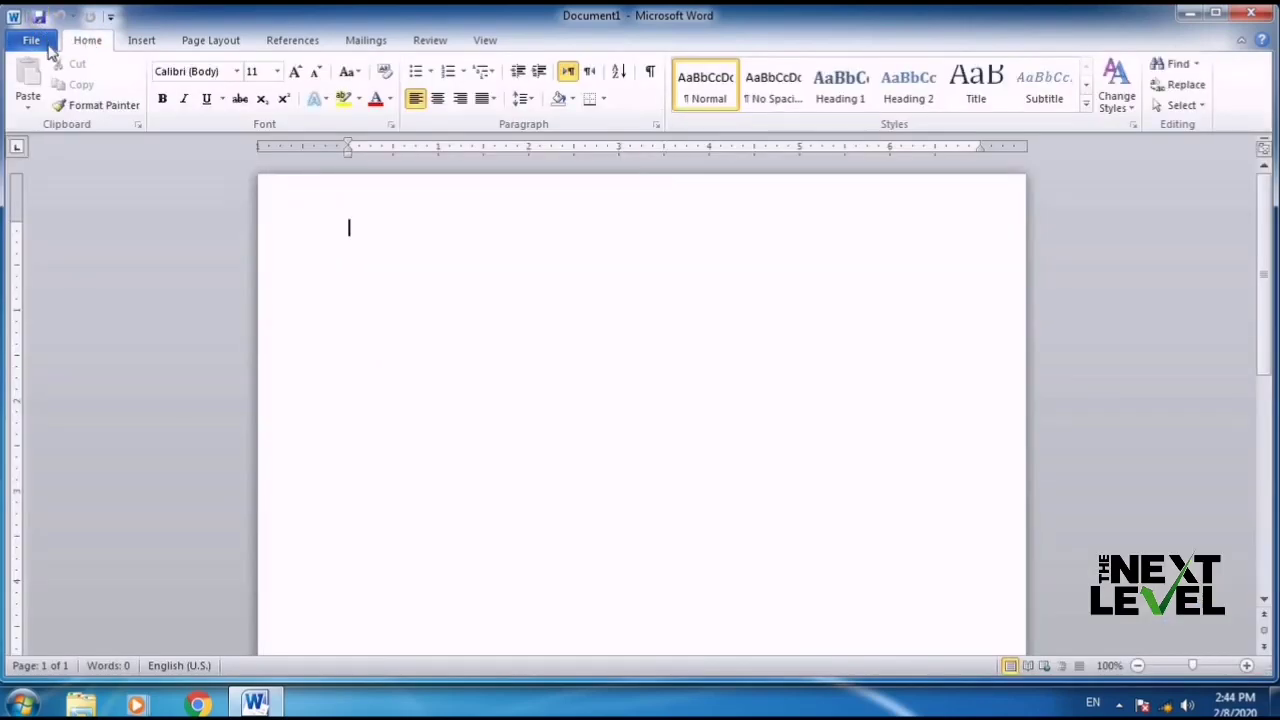
pyautogui.click(36, 42)
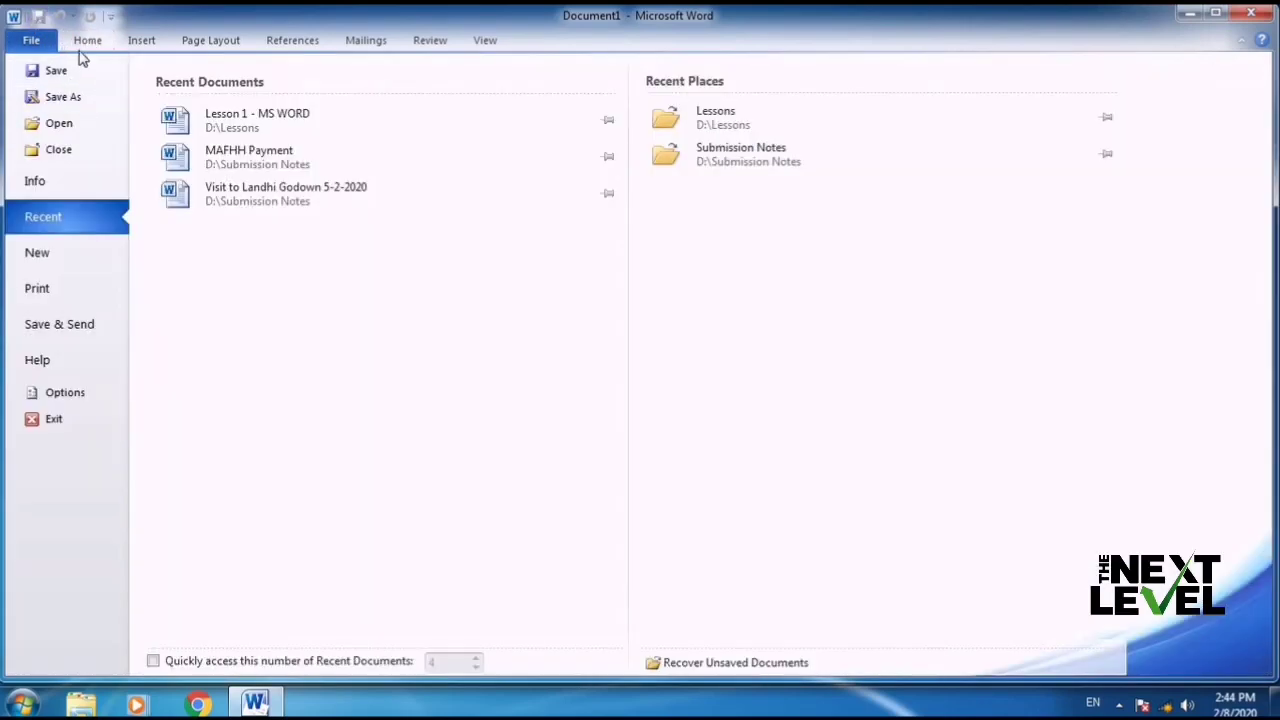
pyautogui.click(82, 55)
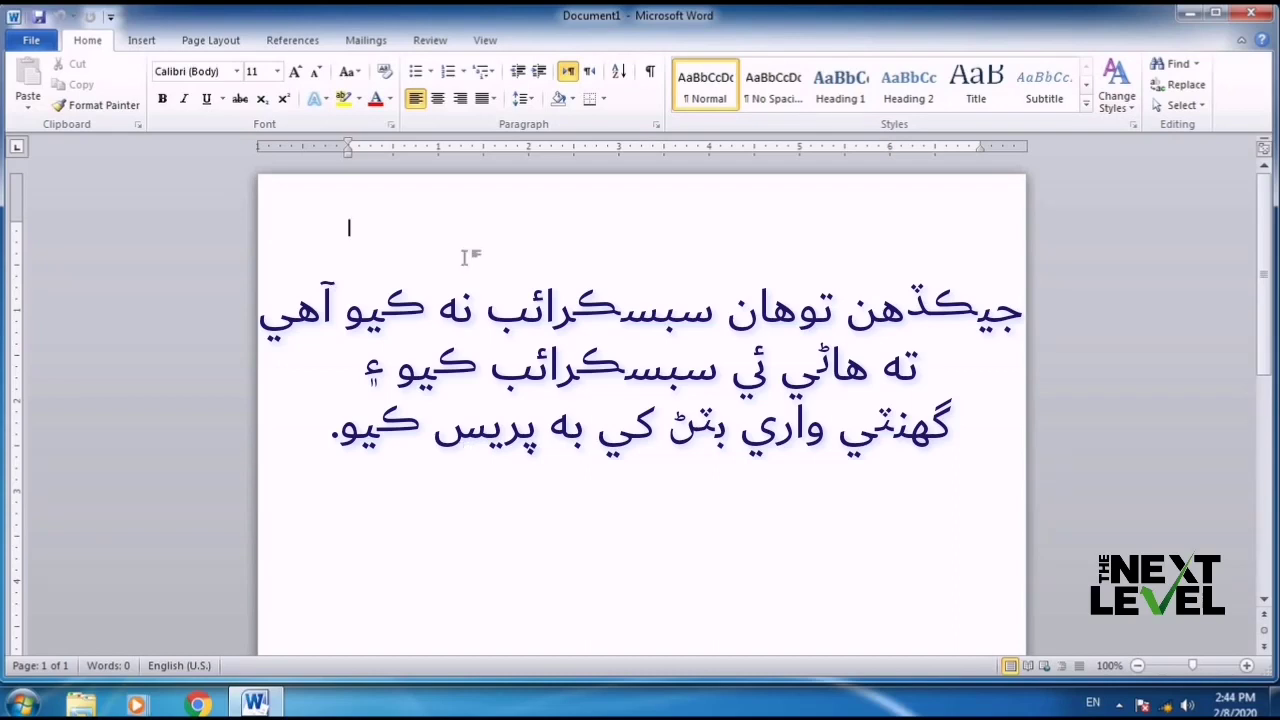
pyautogui.click(31, 40)
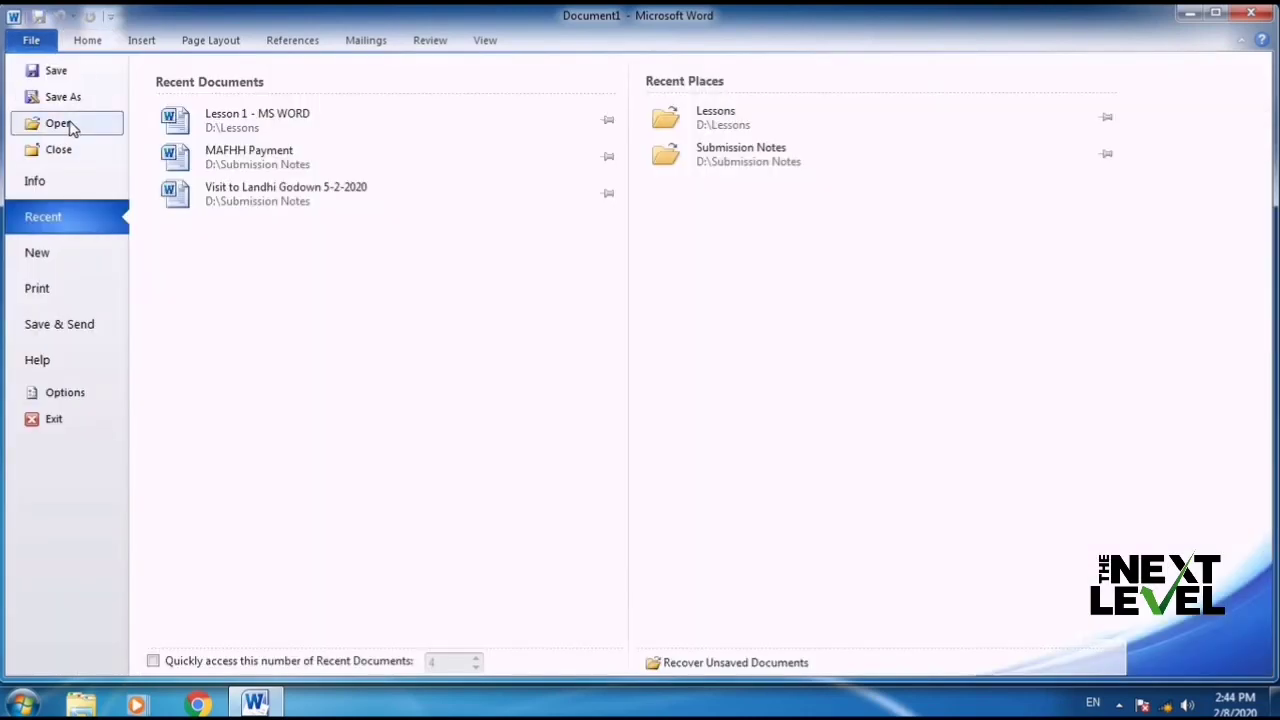
# Open Lesson 1 - MS WORD from the Lessons folder on Local Disk (D:).
pyautogui.click(58, 123)
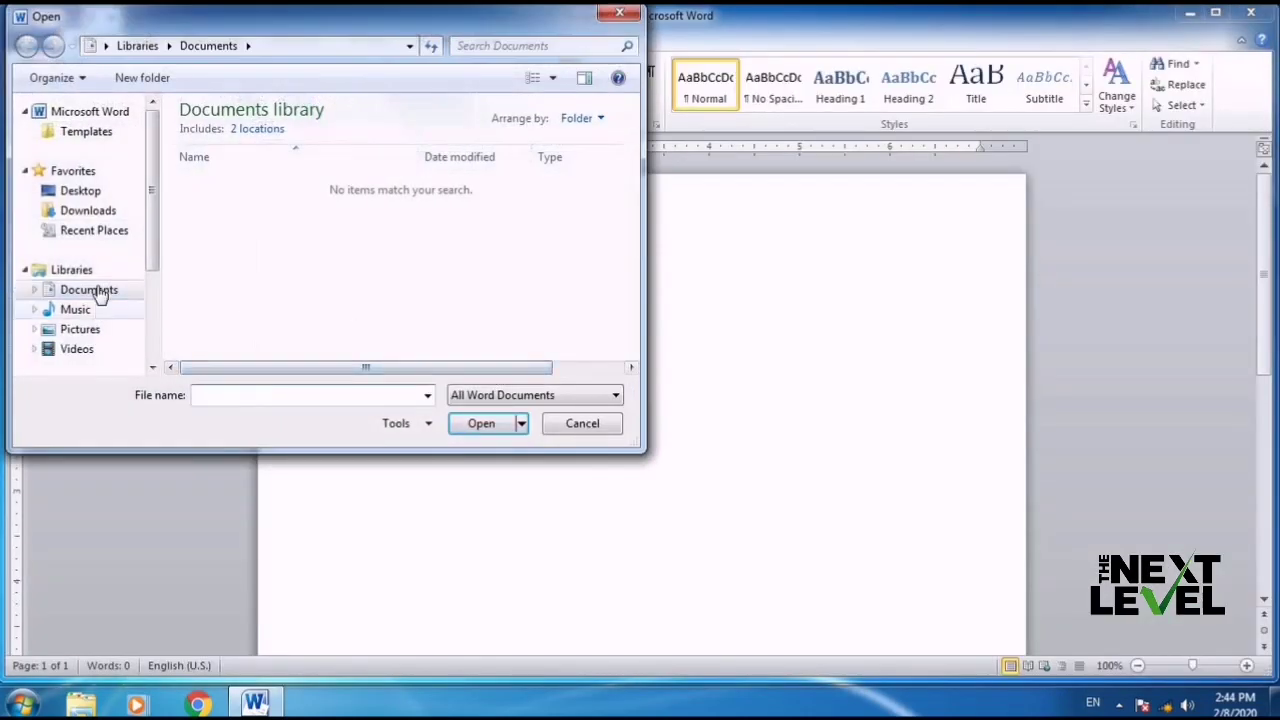
pyautogui.scroll(-3, 149, 314)
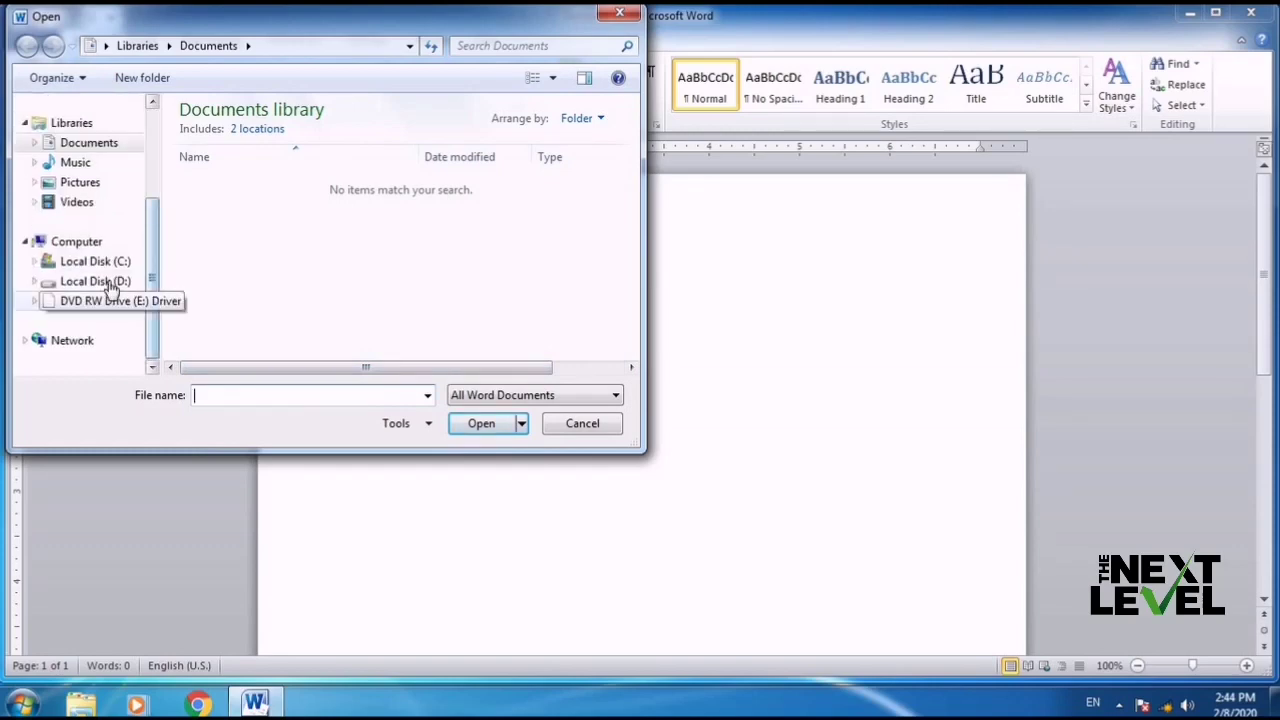
pyautogui.click(105, 283)
pyautogui.doubleClick(262, 135)
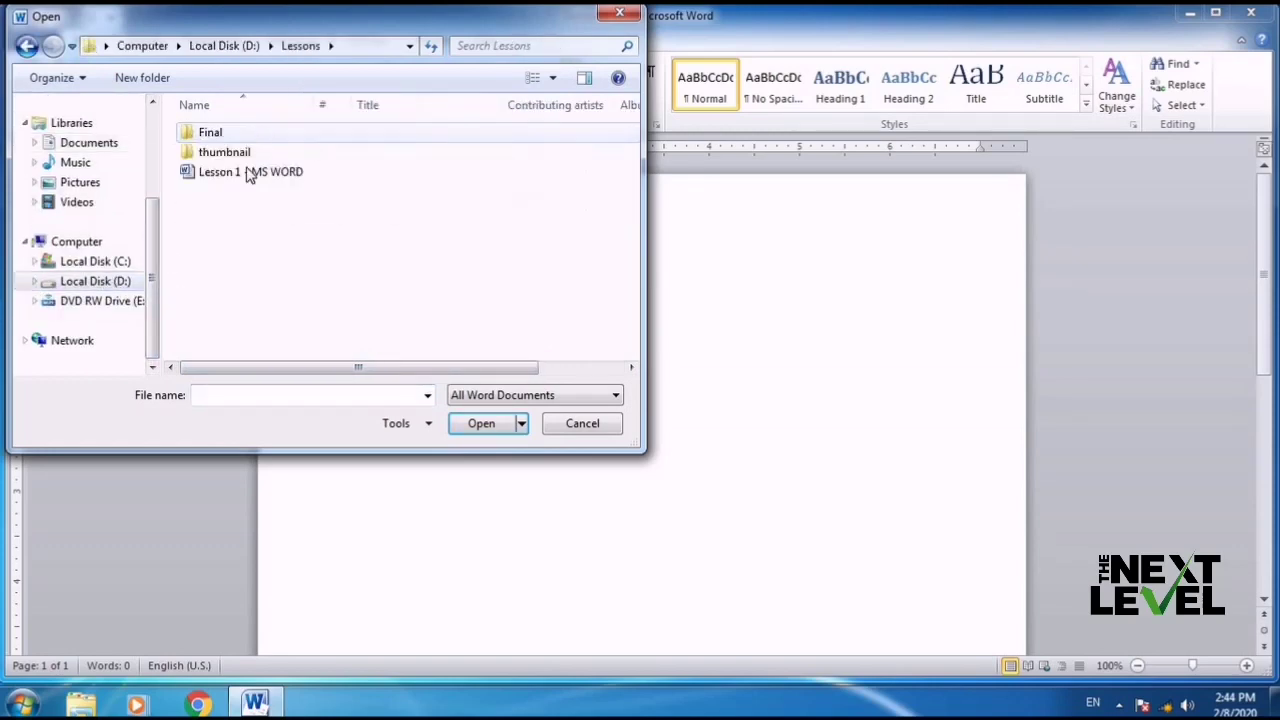
pyautogui.click(249, 172)
pyautogui.click(477, 424)
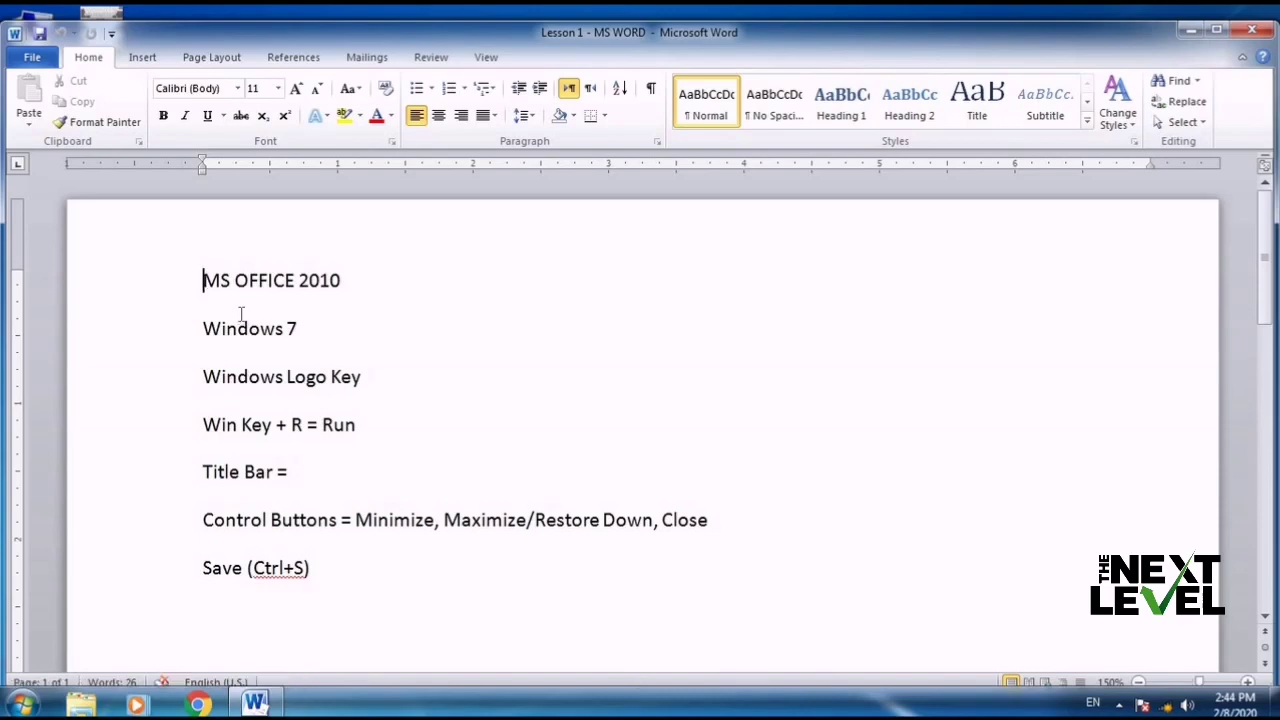
# Re-save the notes through Save As under the existing file name.
pyautogui.click(34, 58)
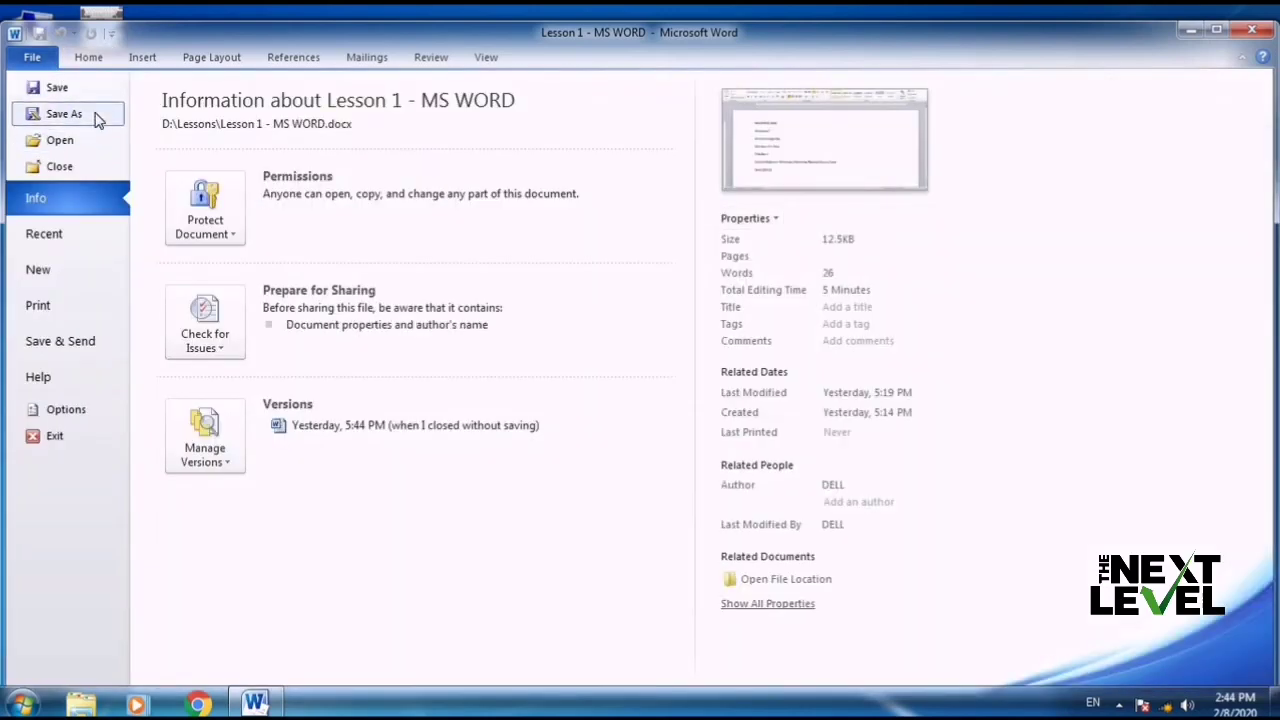
pyautogui.click(64, 114)
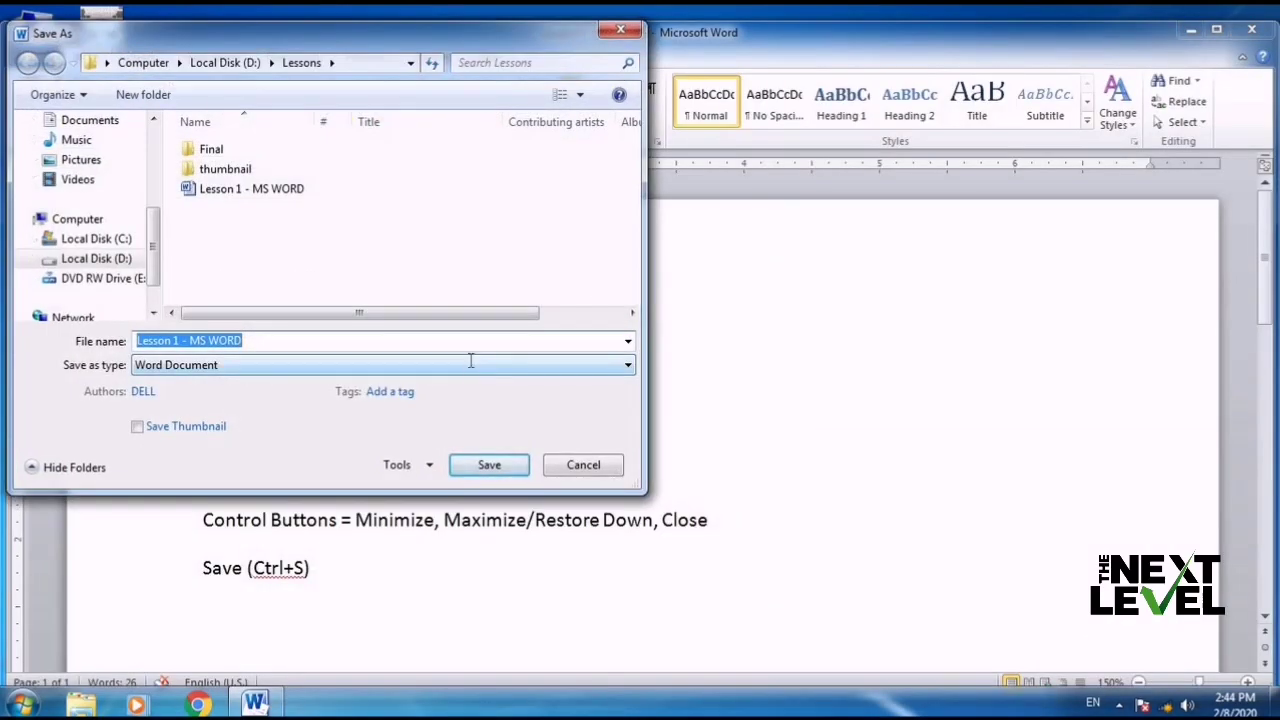
pyautogui.press('Return')
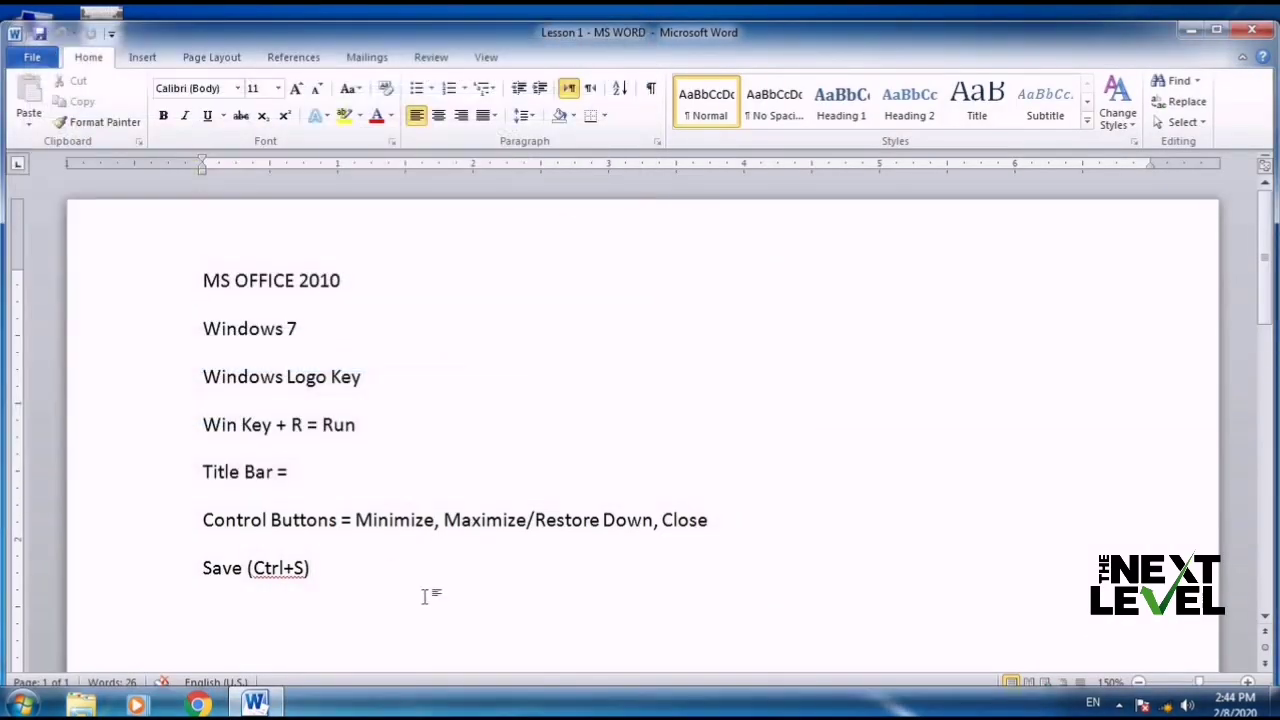
# Add a line with the author's name below Save (Ctrl+S) and save the document.
pyautogui.press('Return')
pyautogui.write('My ')
pyautogui.write('Name is Nasir')
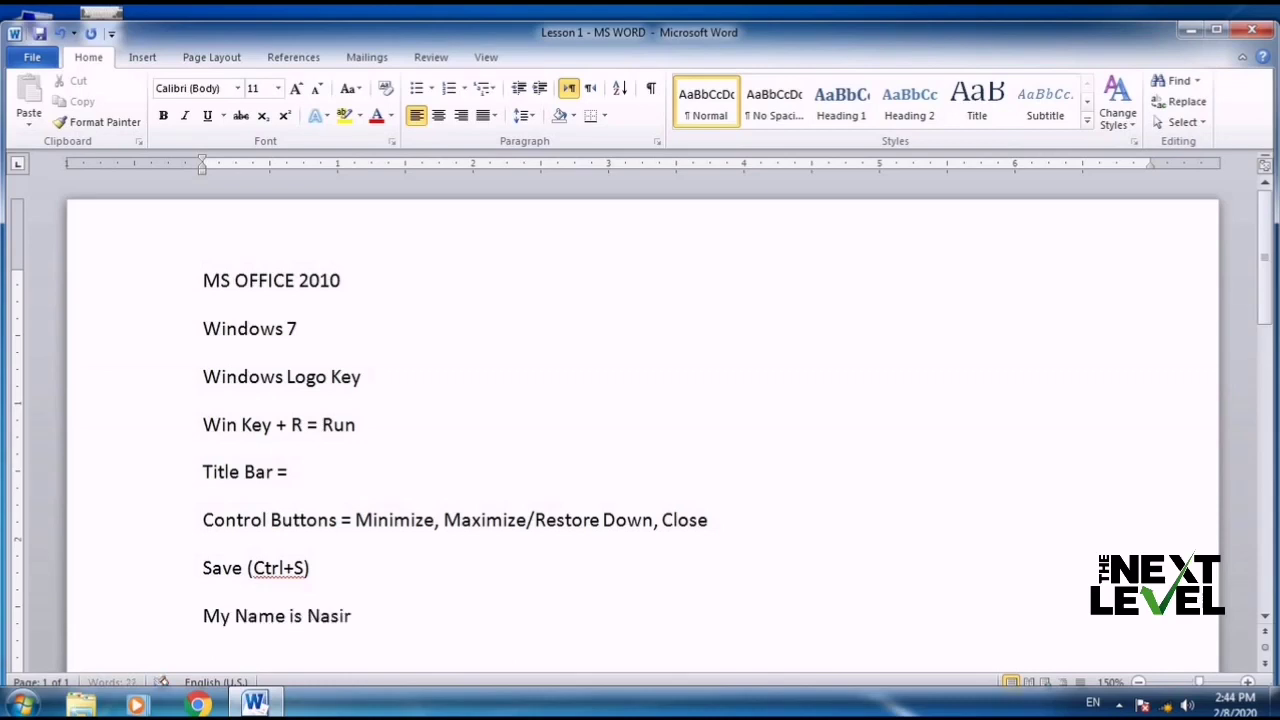
pyautogui.click(44, 33)
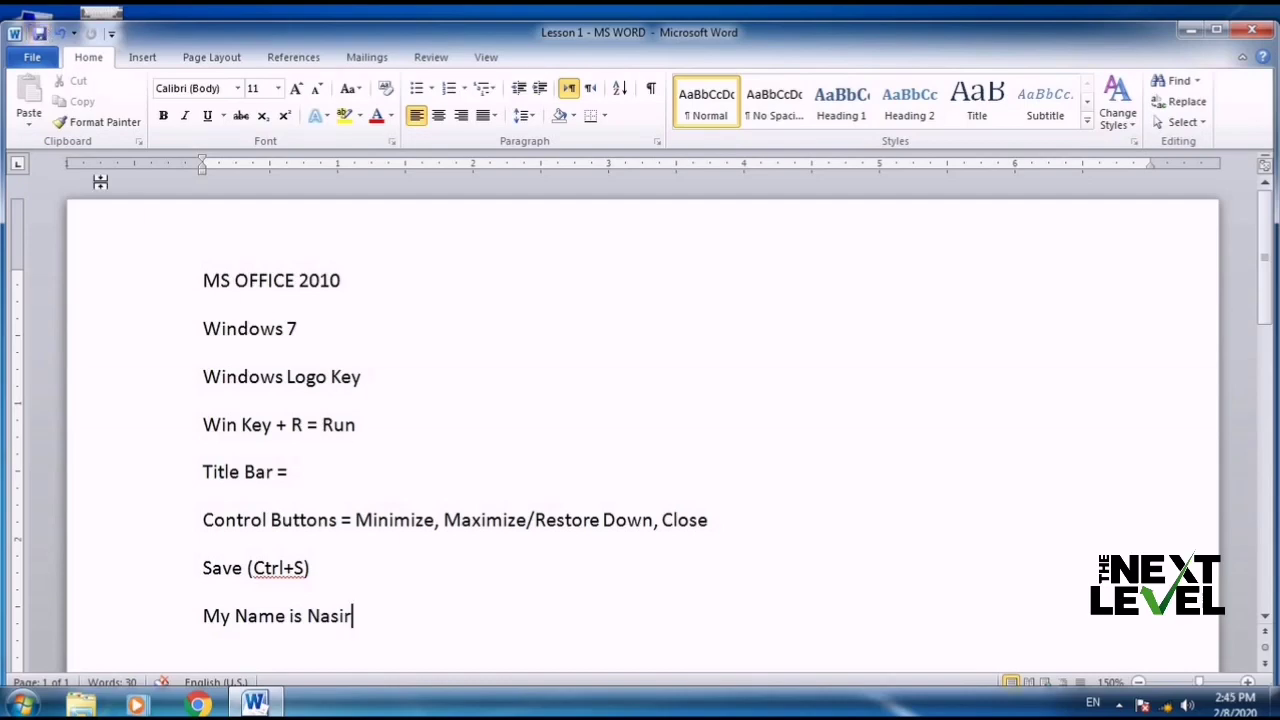
# In Save As, extend the file name to Lesson 1 - MS WORDsfsdfs.
pyautogui.click(46, 61)
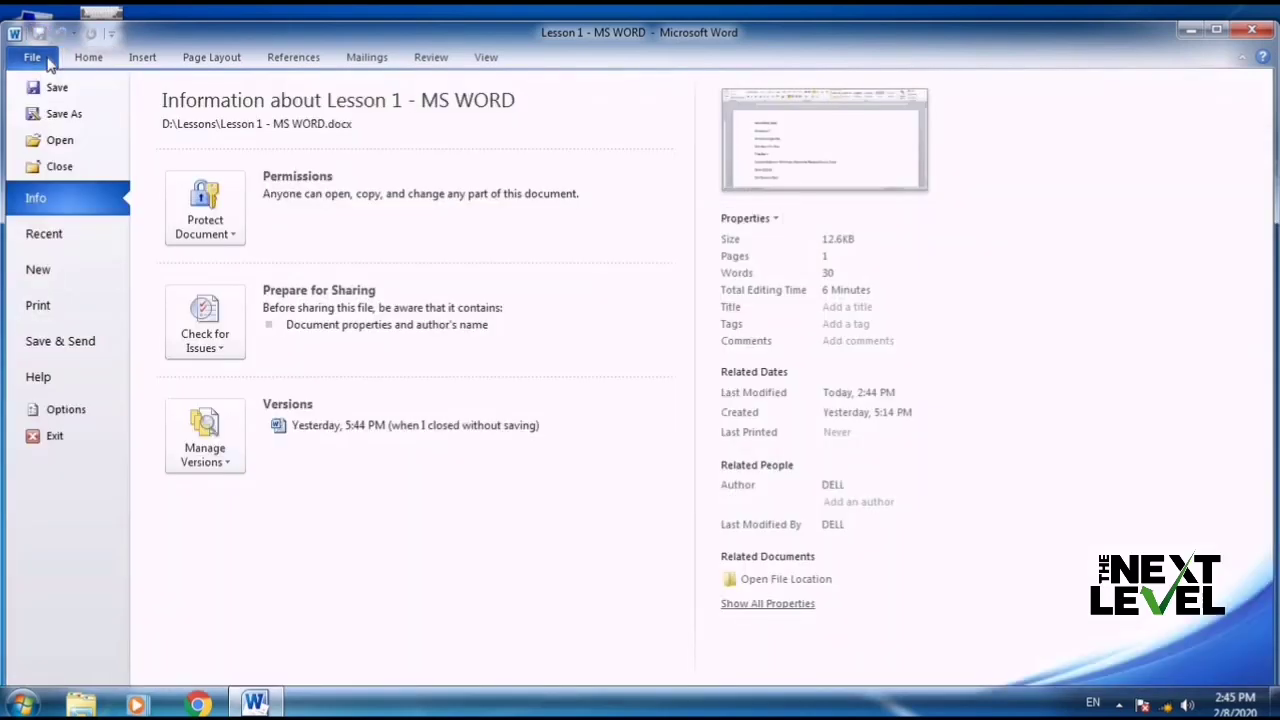
pyautogui.click(74, 117)
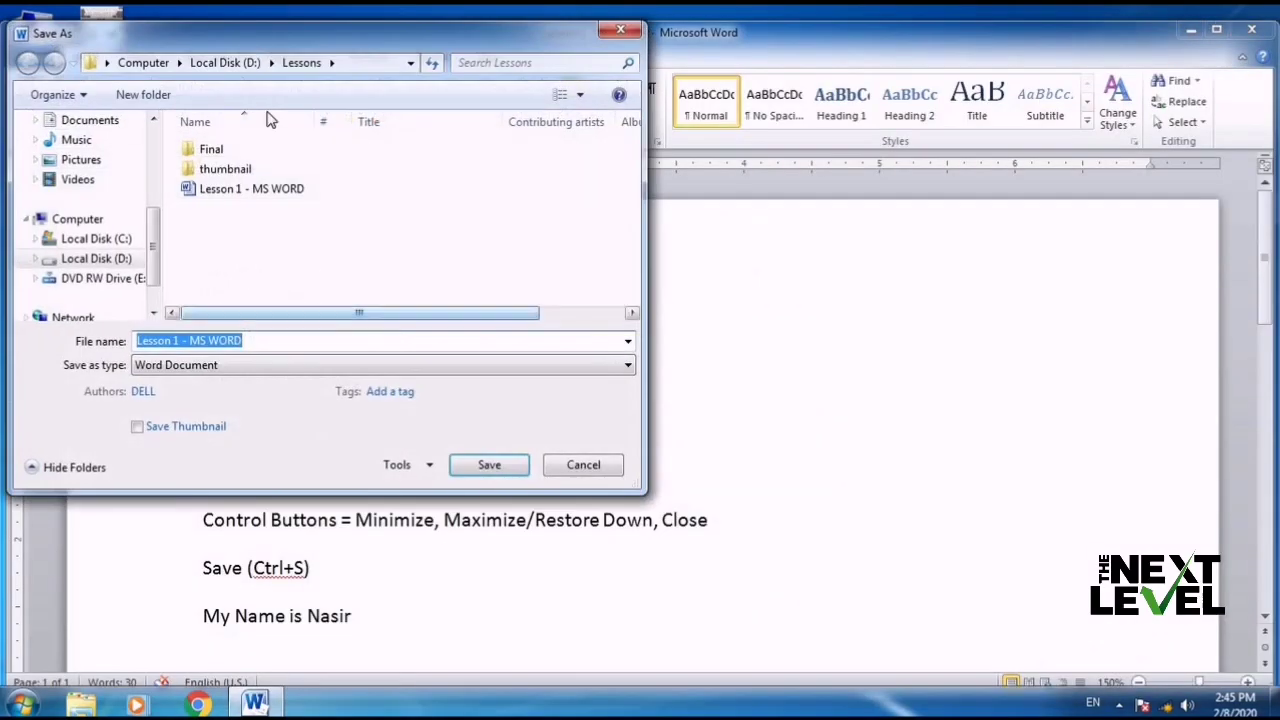
pyautogui.moveTo(231, 40); pyautogui.dragTo(561, 89)
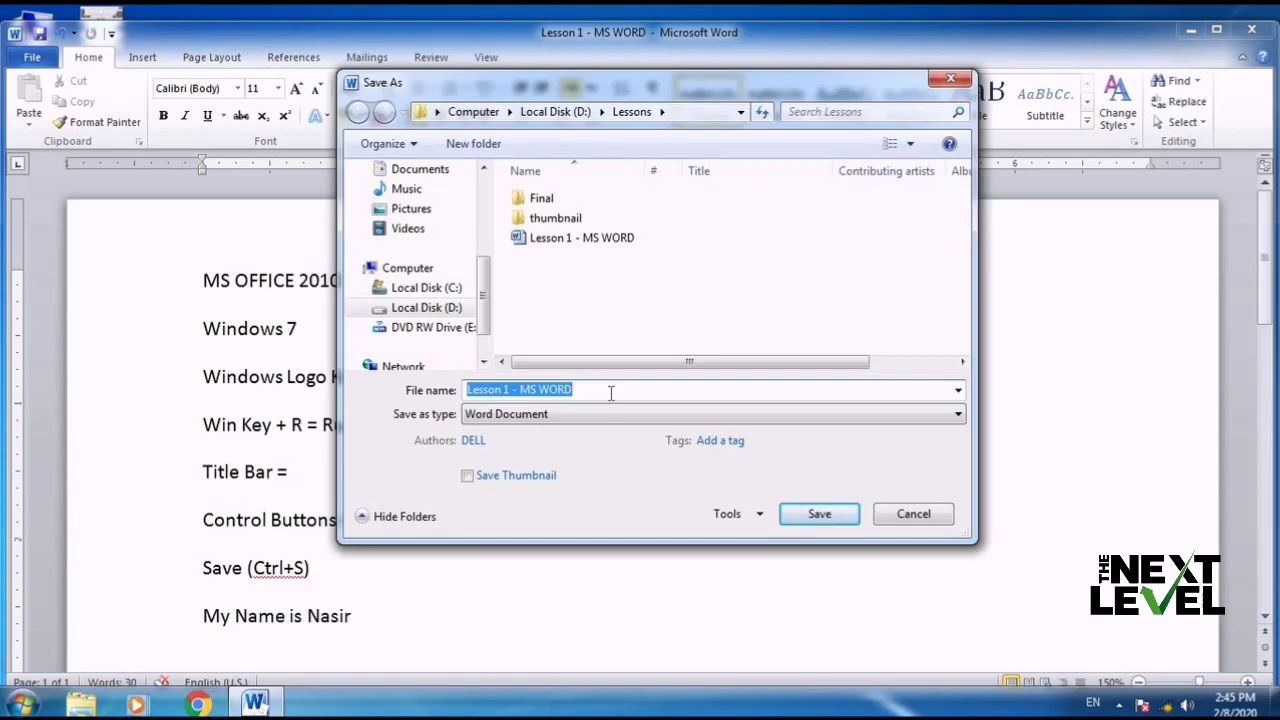
pyautogui.click(610, 392)
pyautogui.write('fsdfs')
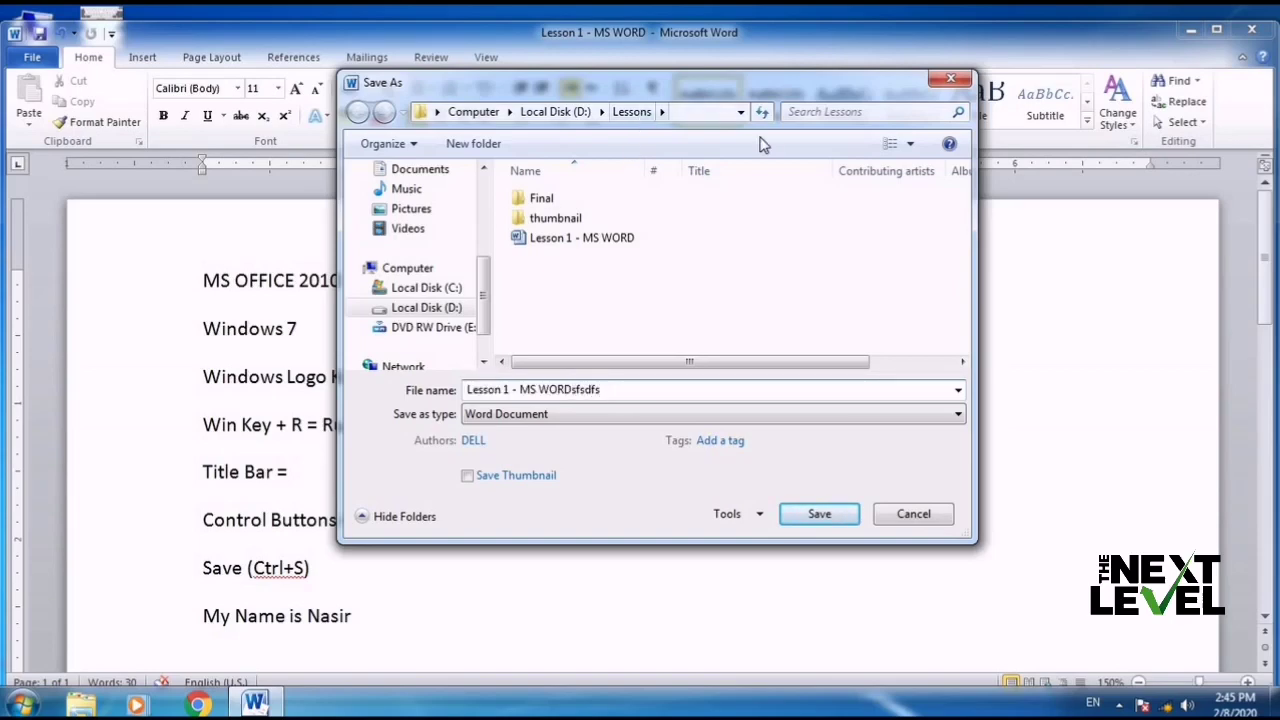
# Change the save location from D:\Lessons to the Documents library and save the copy.
pyautogui.click(744, 116)
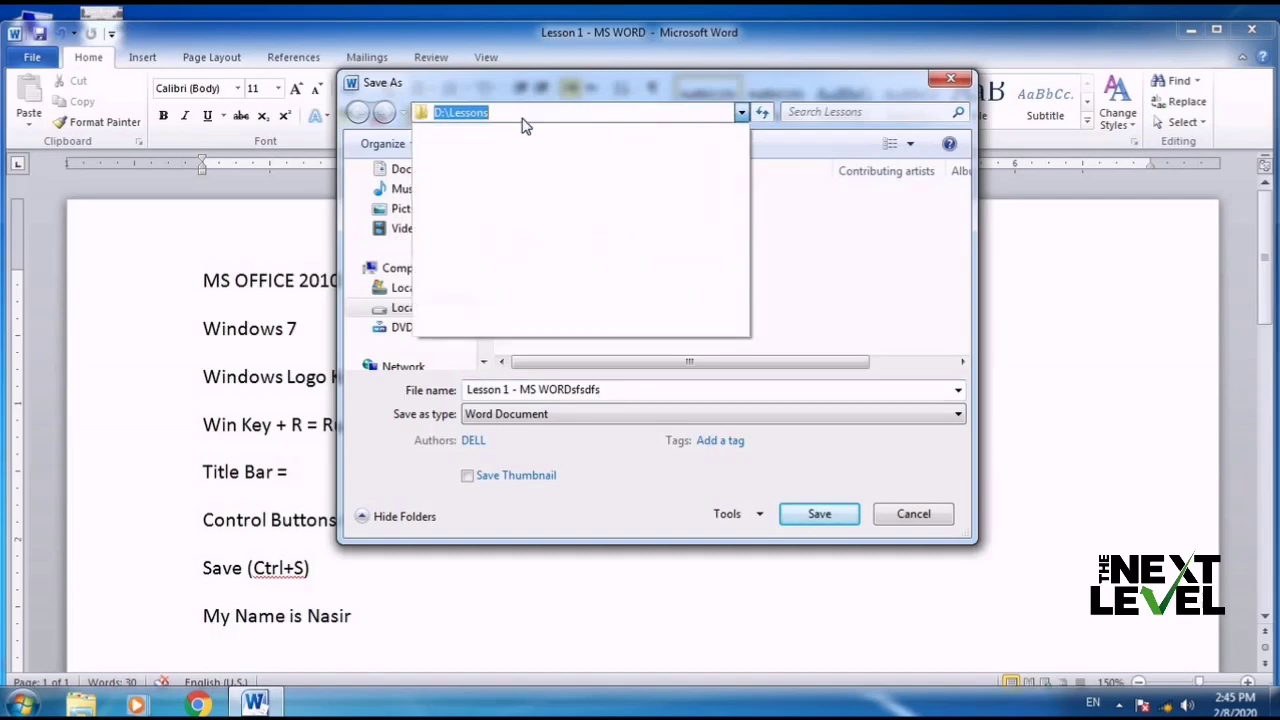
pyautogui.click(806, 254)
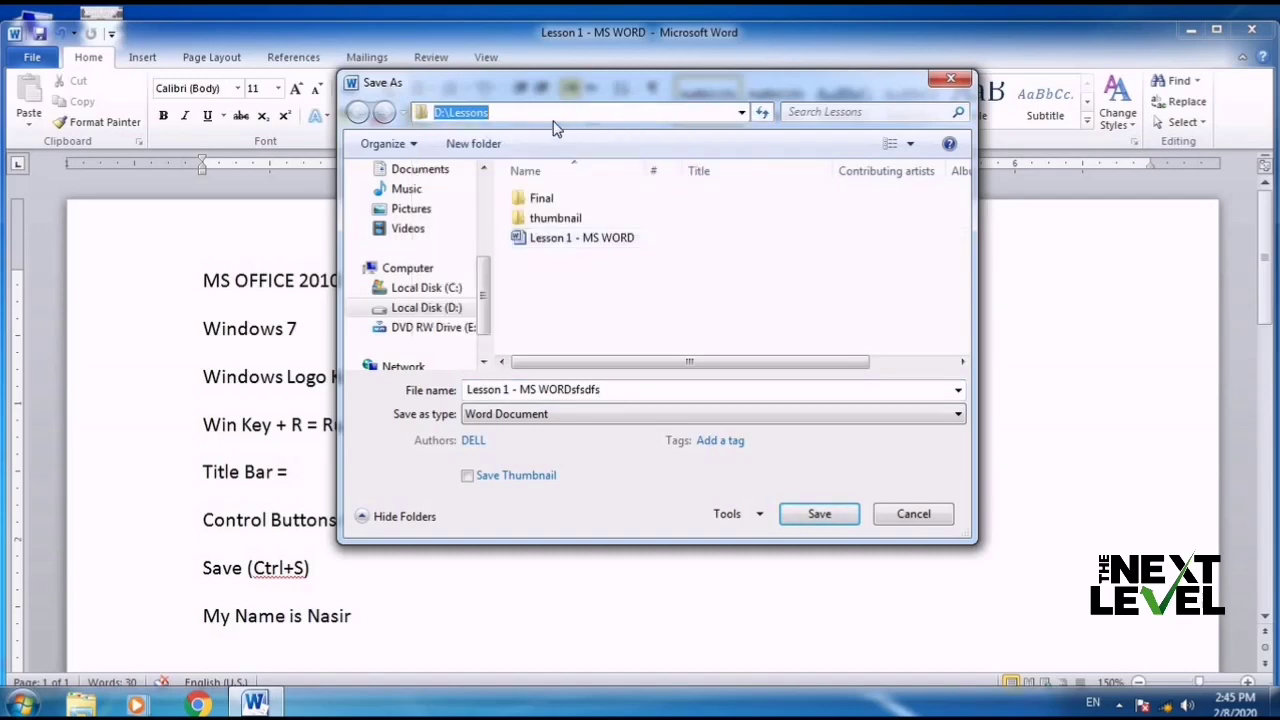
pyautogui.click(420, 288)
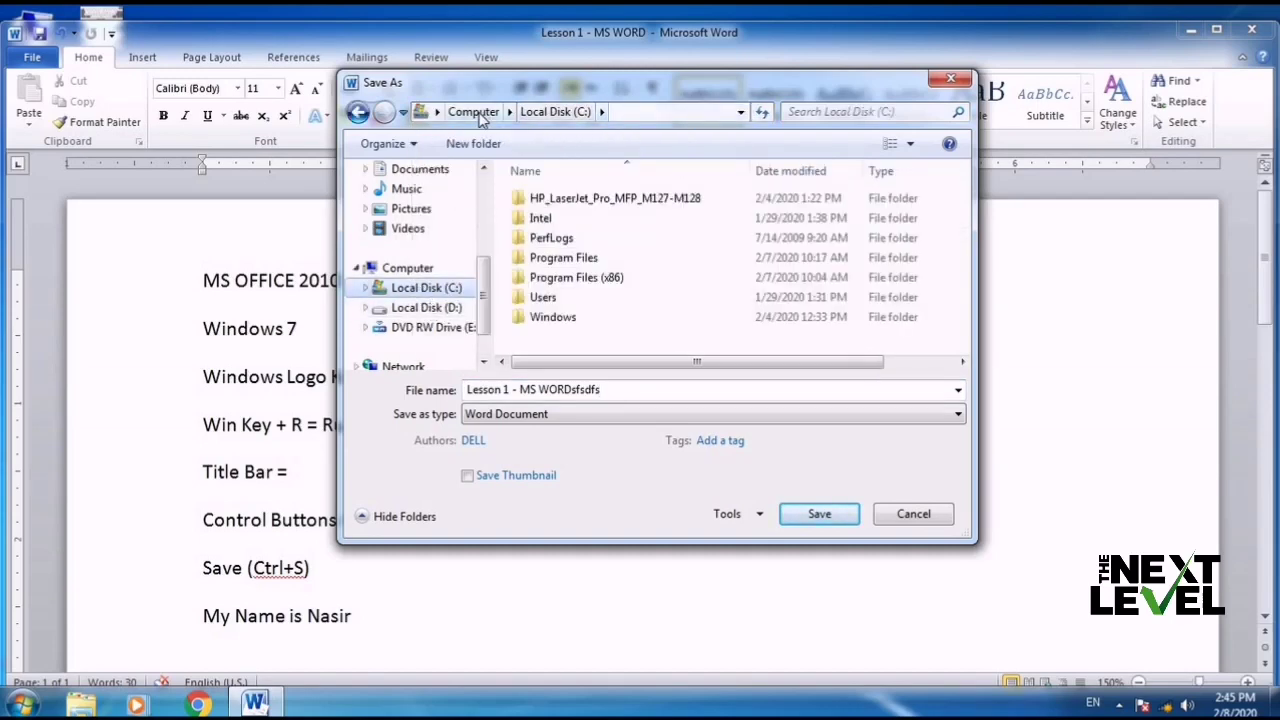
pyautogui.click(473, 112)
pyautogui.doubleClick(587, 205)
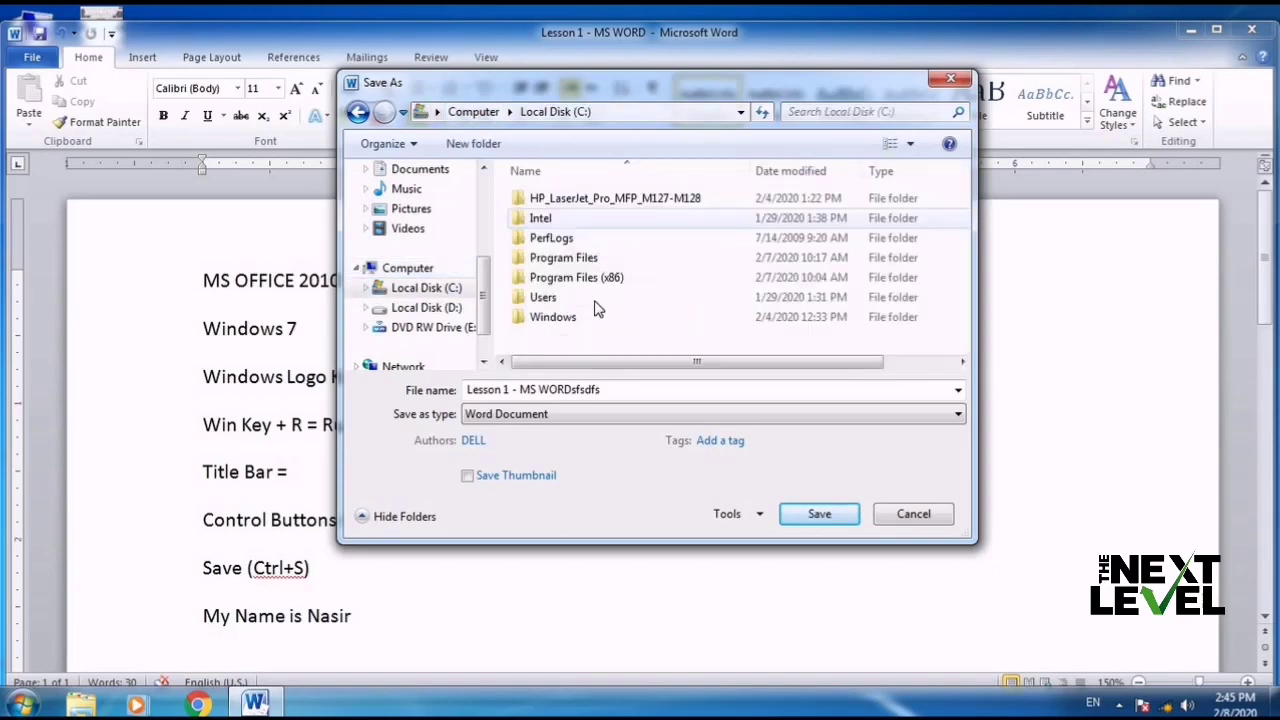
pyautogui.click(412, 169)
pyautogui.click(799, 520)
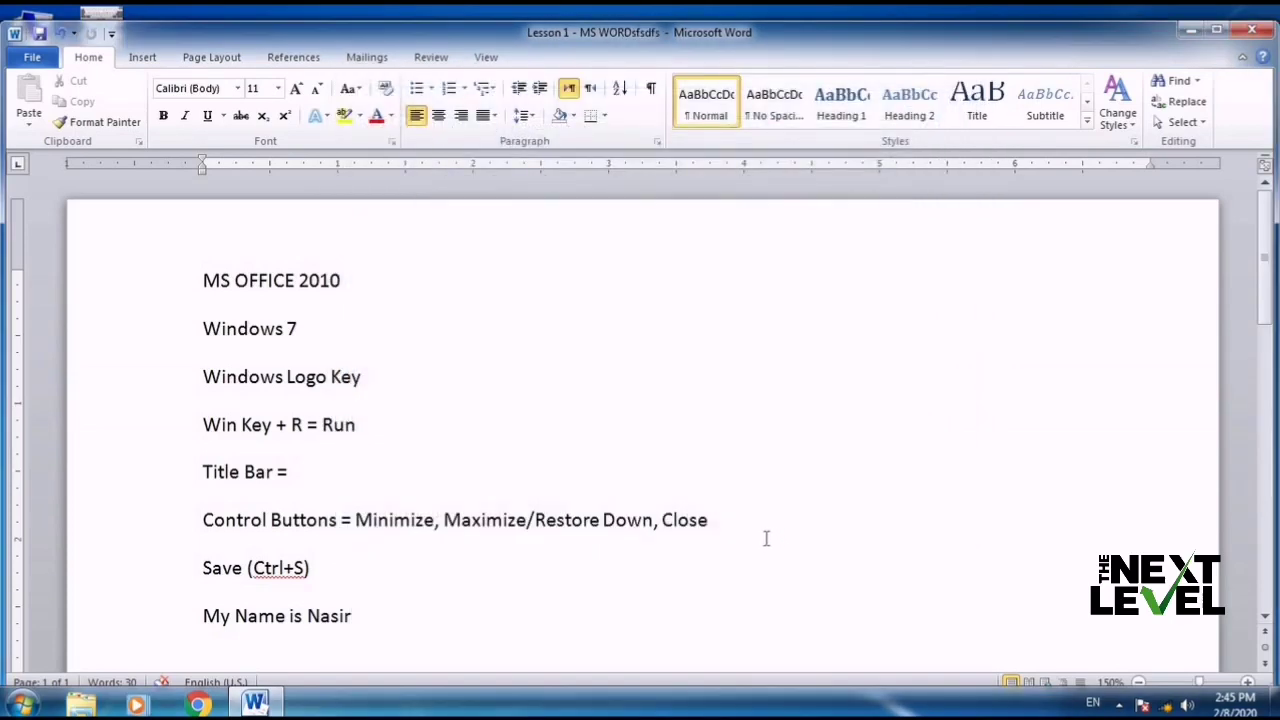
# Add a new line reading 'Save As = F12' below the author's name line.
pyautogui.click(44, 59)
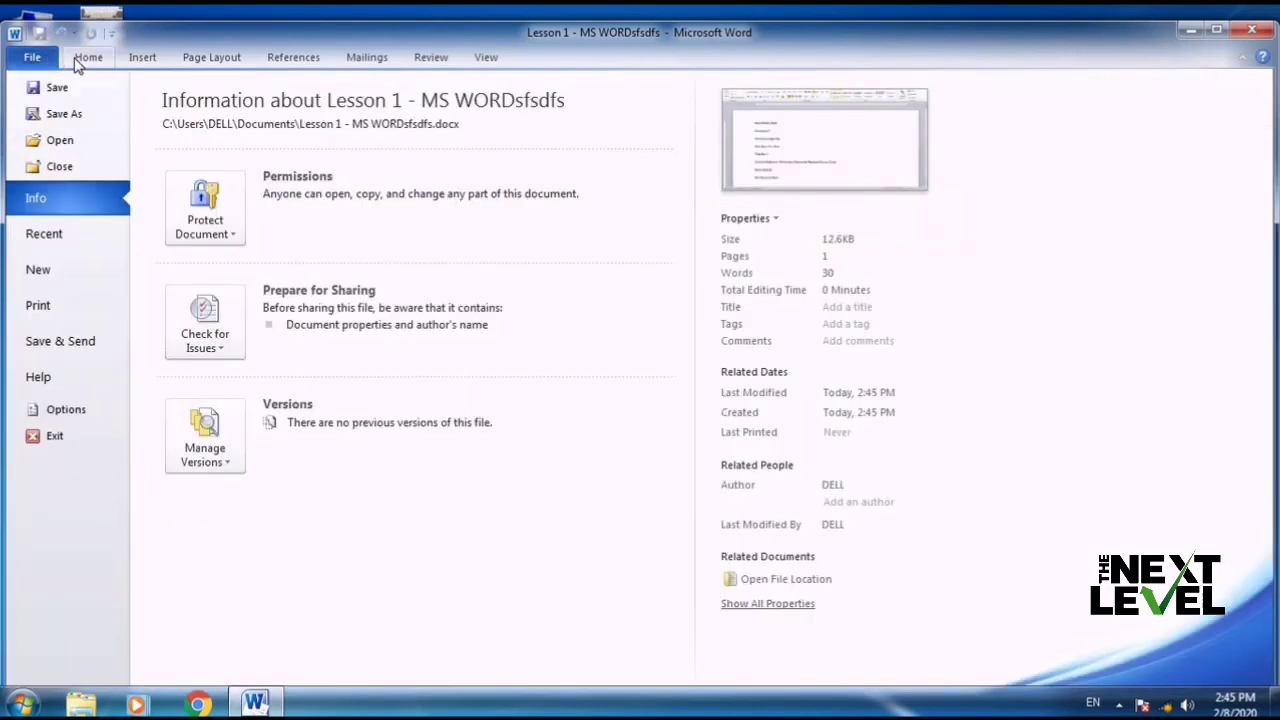
pyautogui.click(82, 58)
pyautogui.scroll(-3, 404, 462)
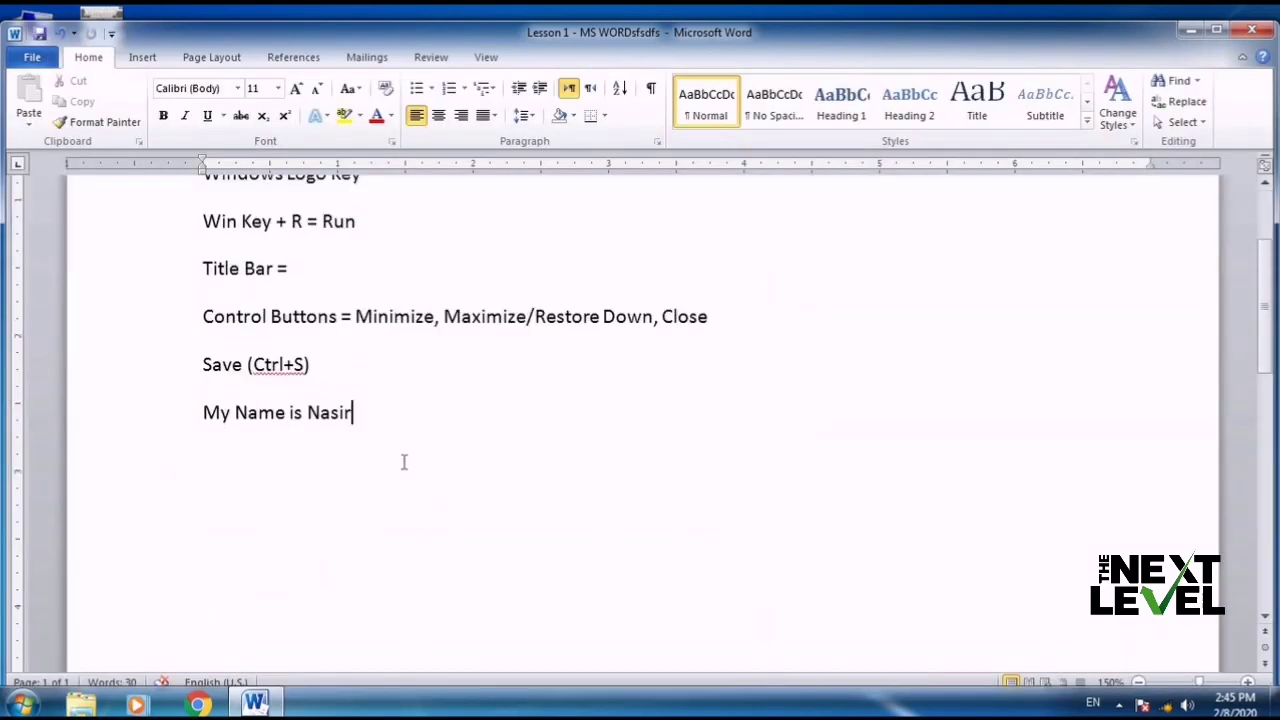
pyautogui.press('Return')
pyautogui.moveTo(404, 462); pyautogui.dragTo(226, 434)
pyautogui.click(391, 532)
pyautogui.write('Save As')
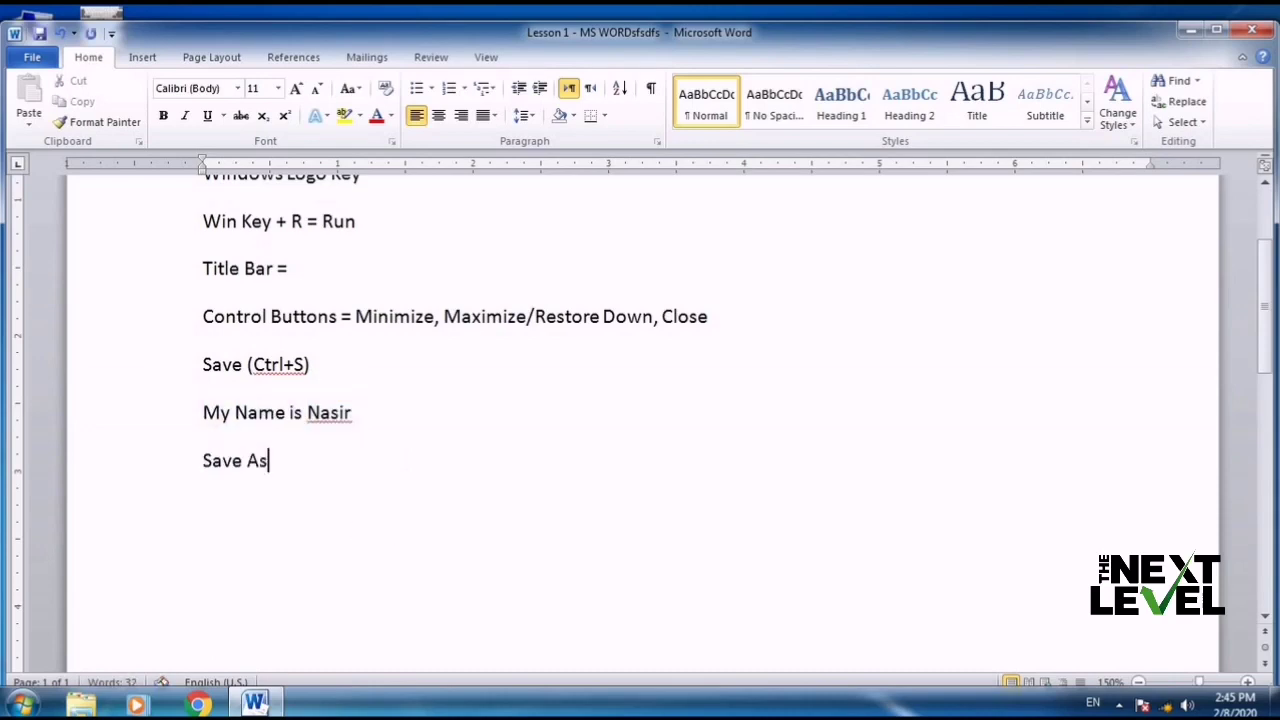
pyautogui.write(' = F12')
# Try F12 to bring up Save As, cancel it, then delete the Save As = F12 line.
pyautogui.press('F12')
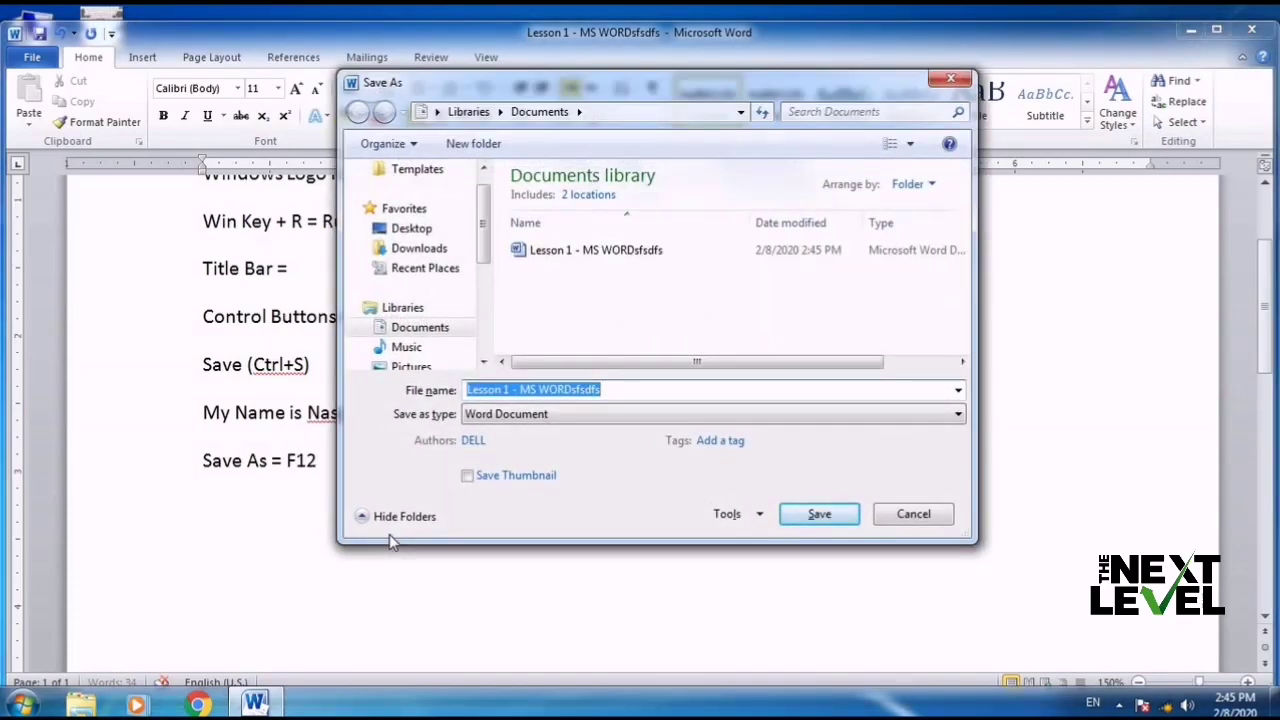
pyautogui.press('Escape')
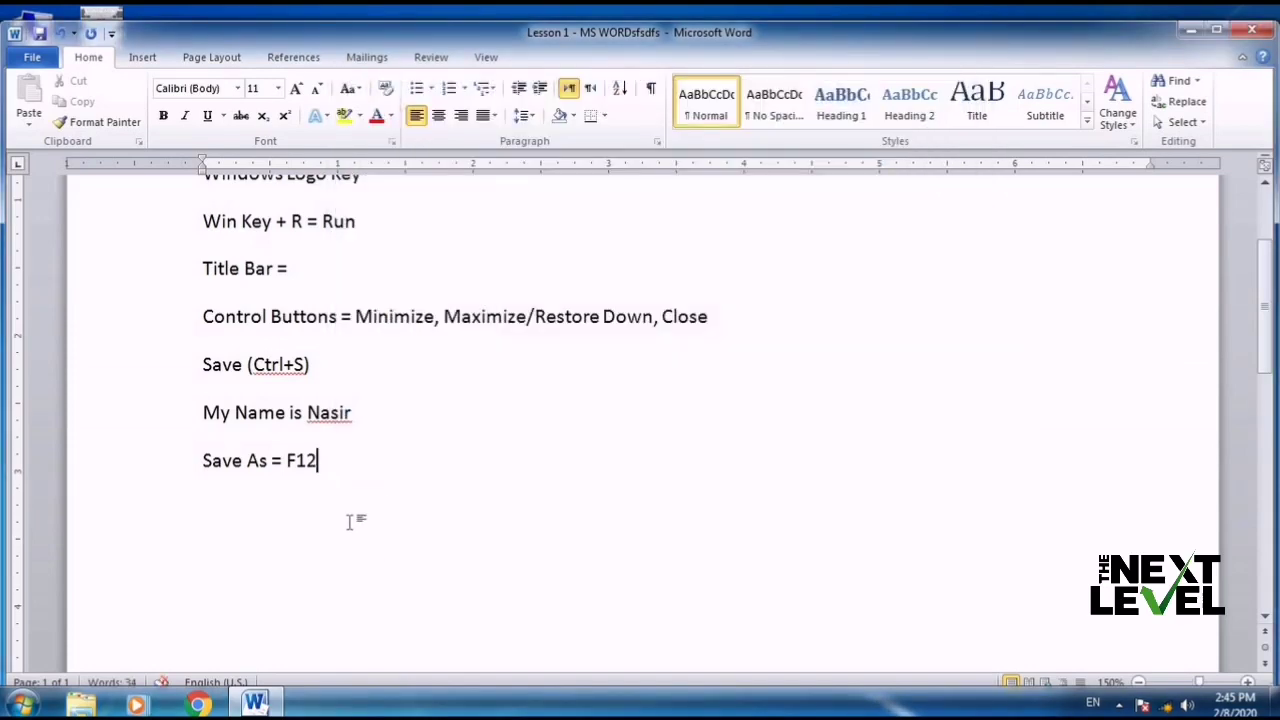
pyautogui.moveTo(344, 485); pyautogui.dragTo(232, 470)
pyautogui.hotkey('ctrl', 'c')
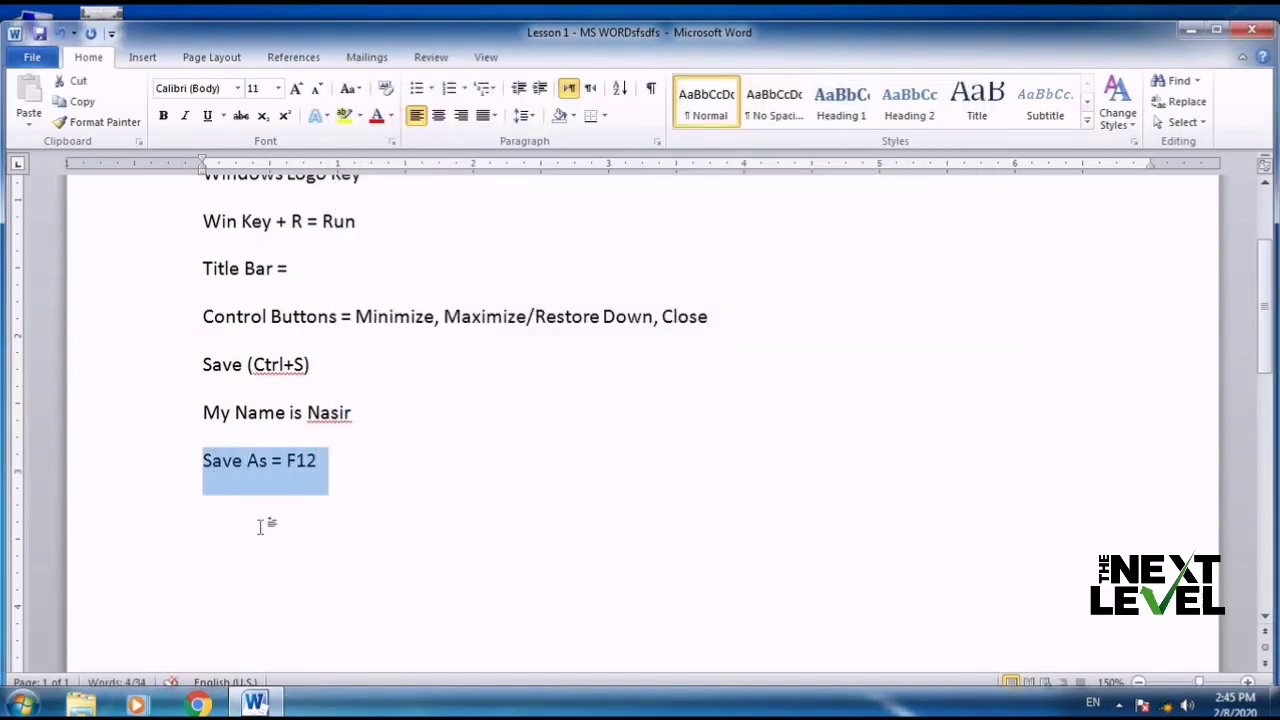
pyautogui.press('BackSpace')
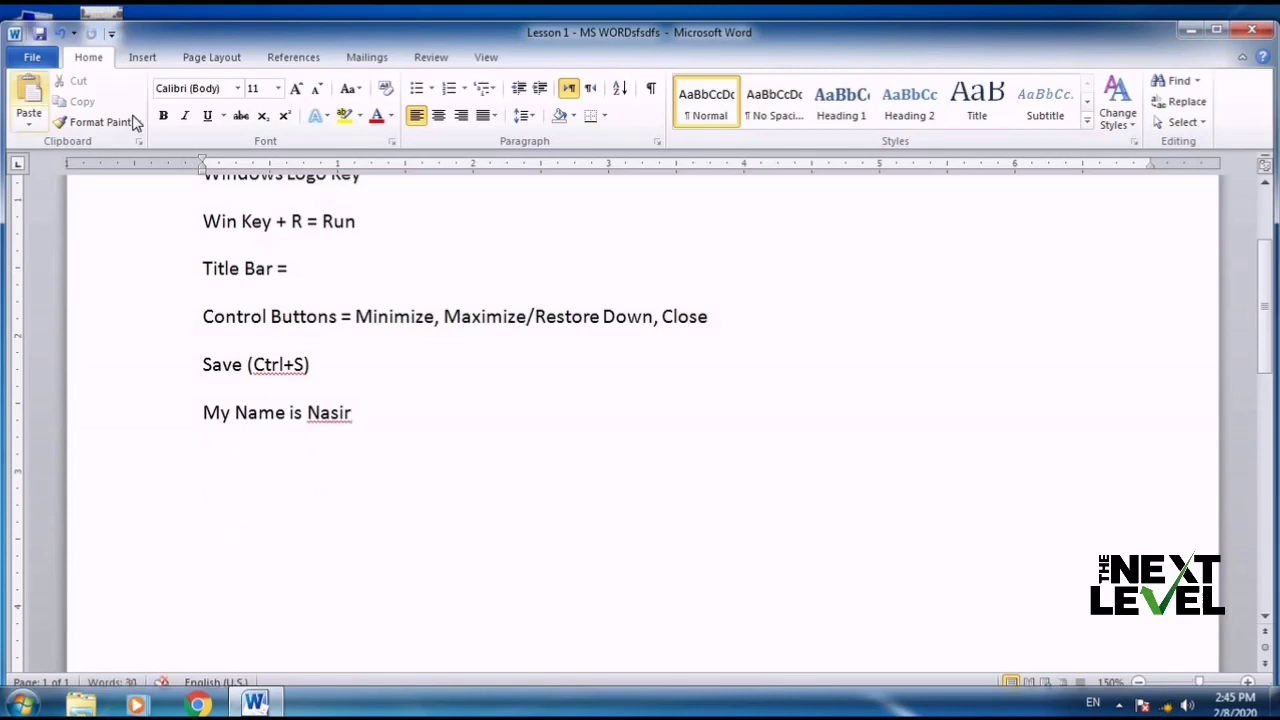
# Close the Lesson 1 - MS WORDsfsdfs copy without saving changes.
pyautogui.hotkey('alt', 'F4')
pyautogui.click(643, 375)
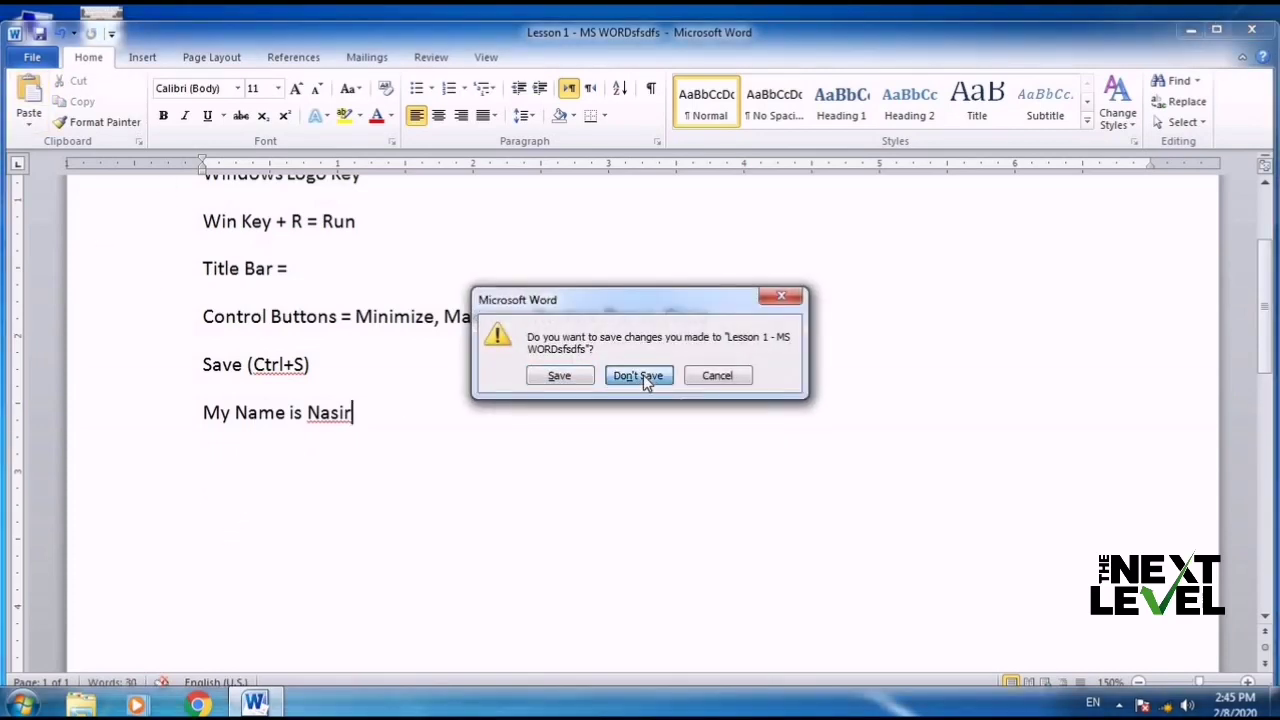
pyautogui.click(14, 33)
pyautogui.click(97, 60)
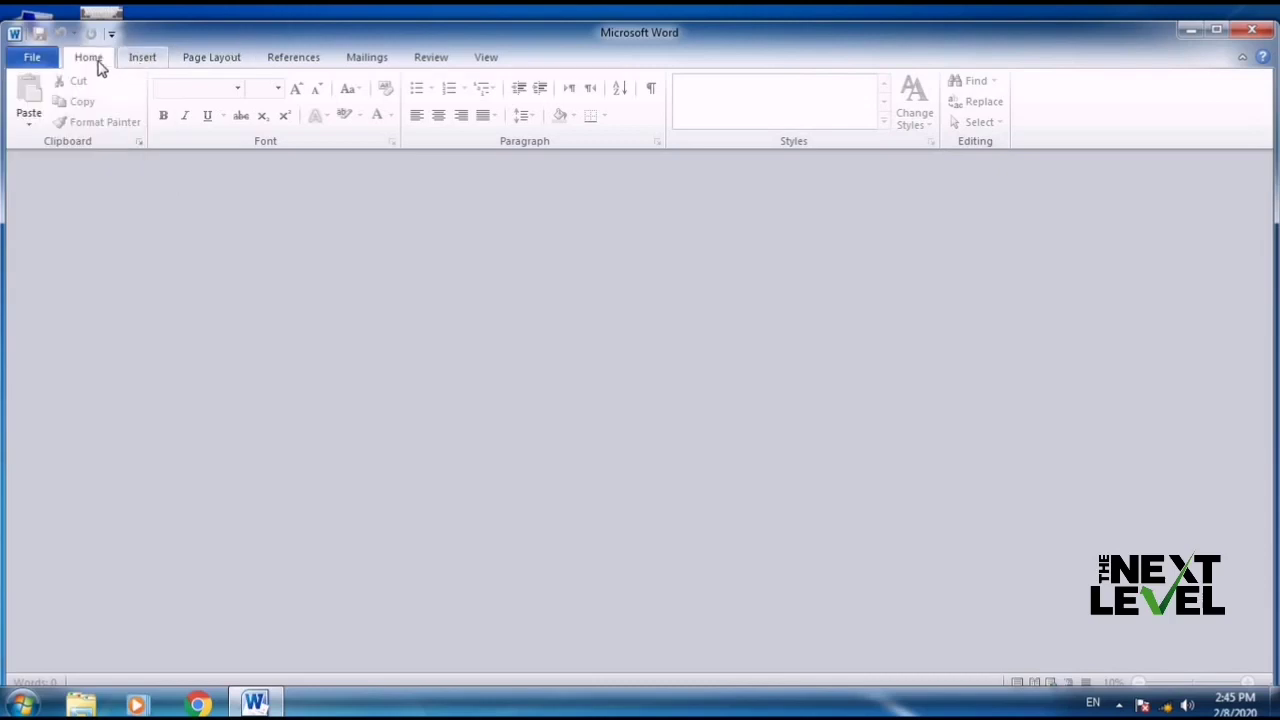
# Reopen Lesson 1 - MS WORD from Recent and paste 'Save As = F12' at its end.
pyautogui.click(32, 57)
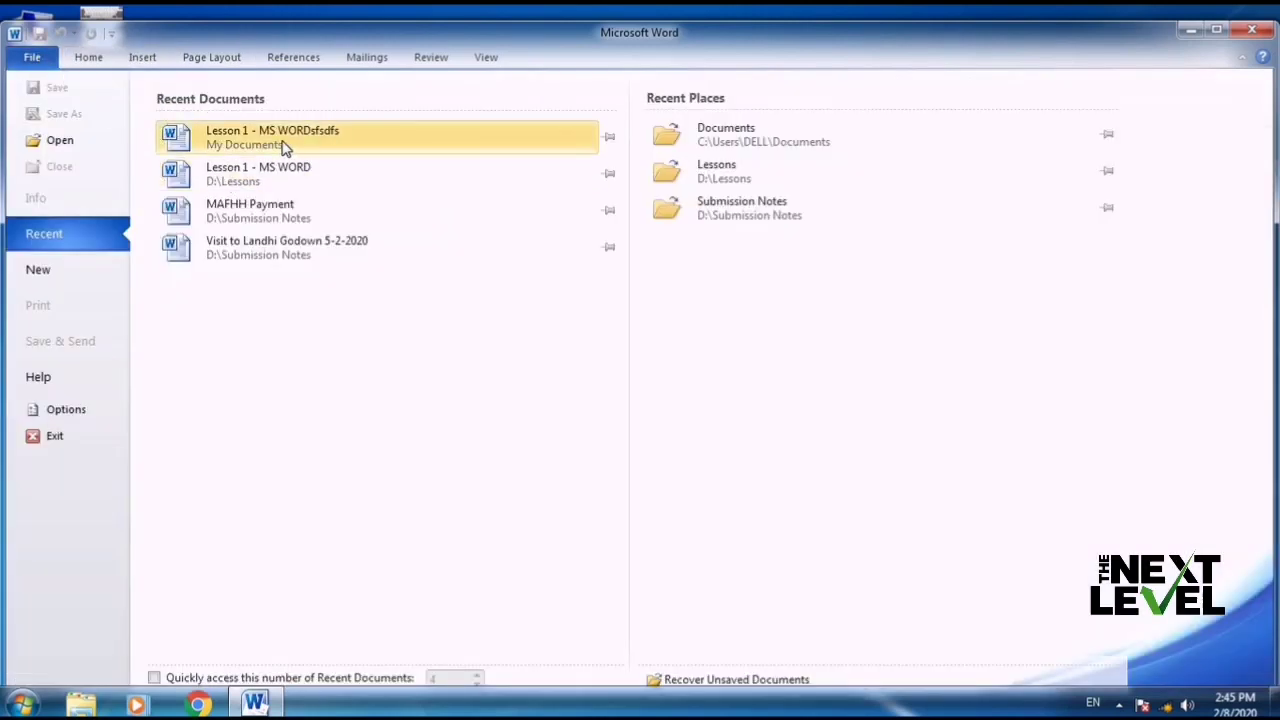
pyautogui.click(236, 166)
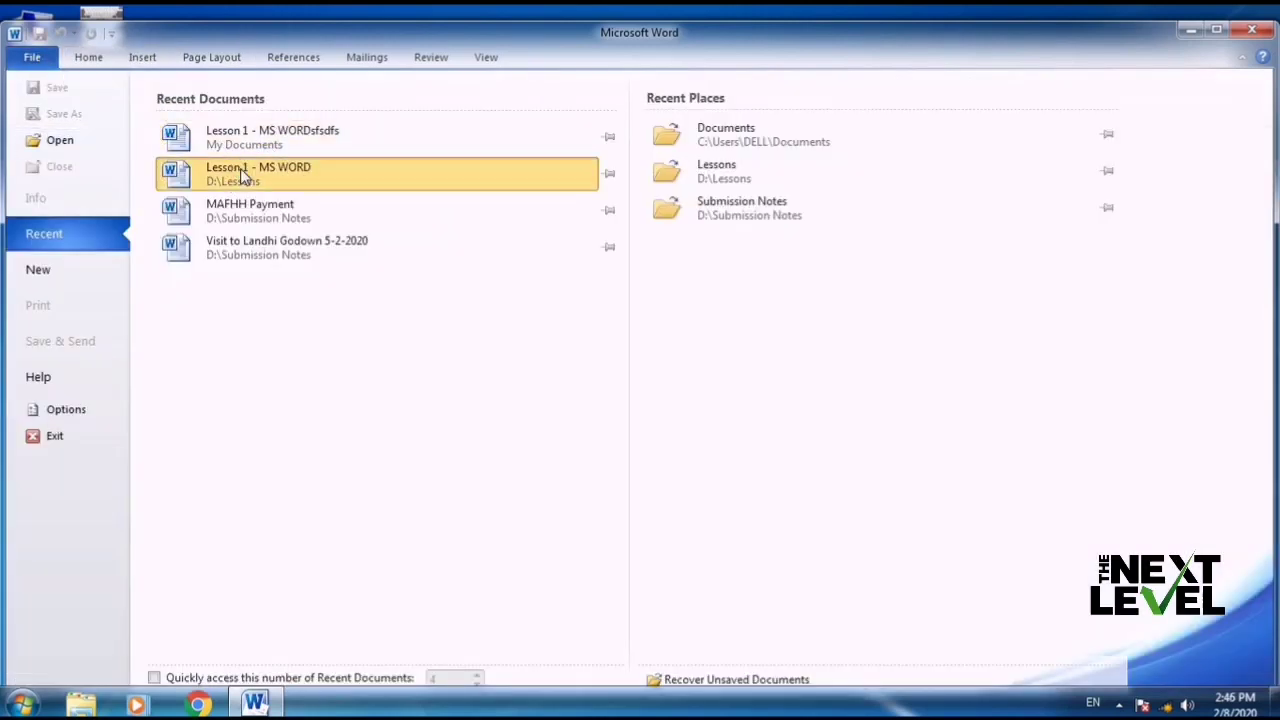
pyautogui.hotkey('ctrl', 'End')
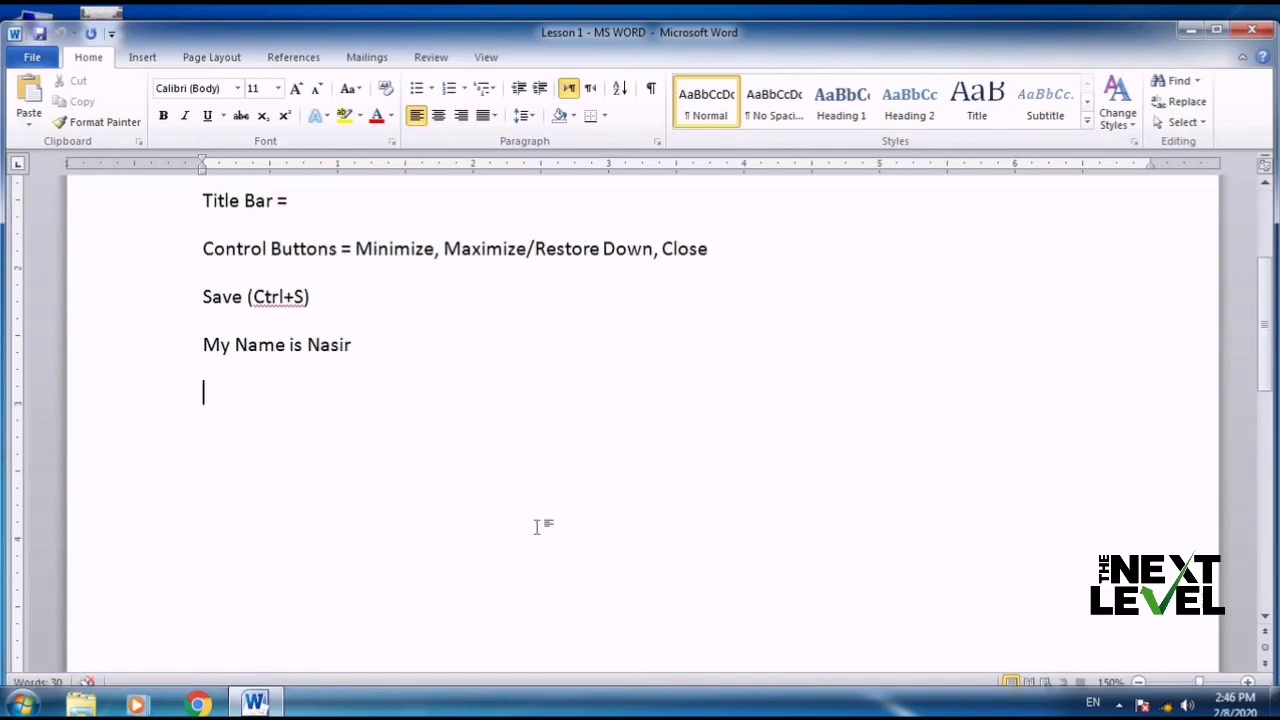
pyautogui.hotkey('ctrl', 'v')
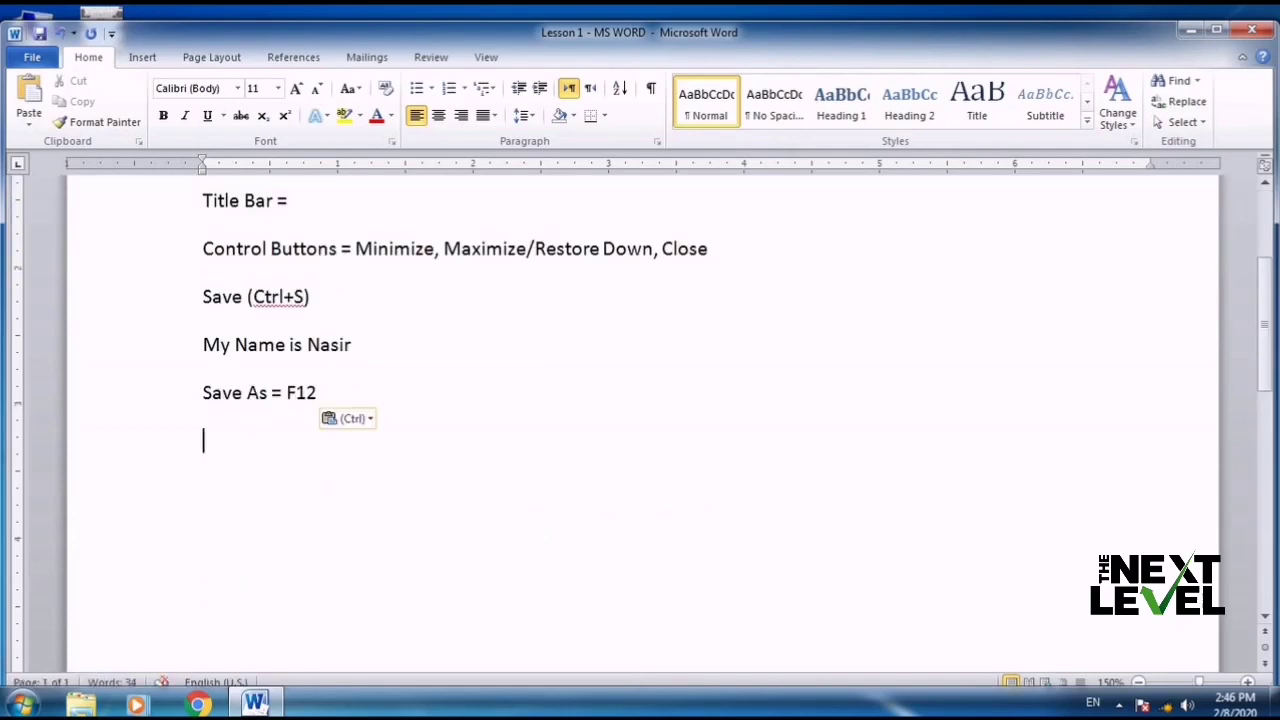
pyautogui.click(32, 58)
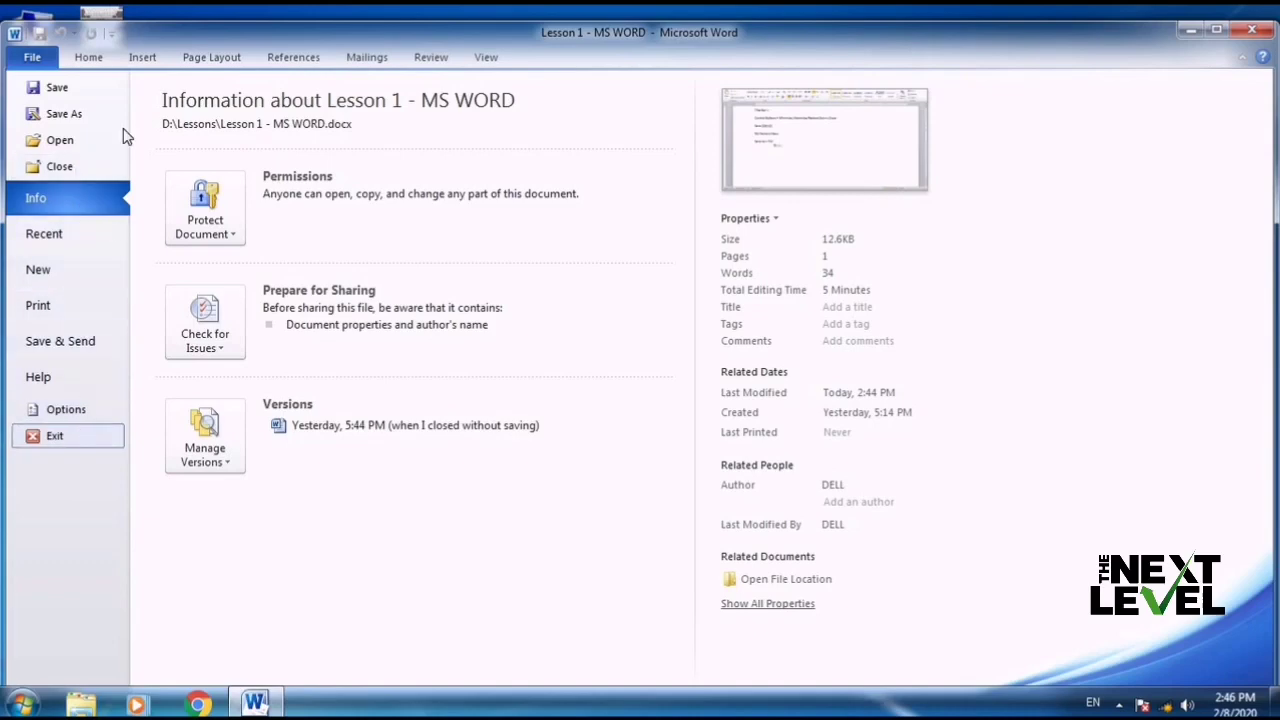
pyautogui.click(100, 65)
# Add the line 'Close = Closes Document Only (Ctrl+W)' below the Save As note.
pyautogui.press('Return')
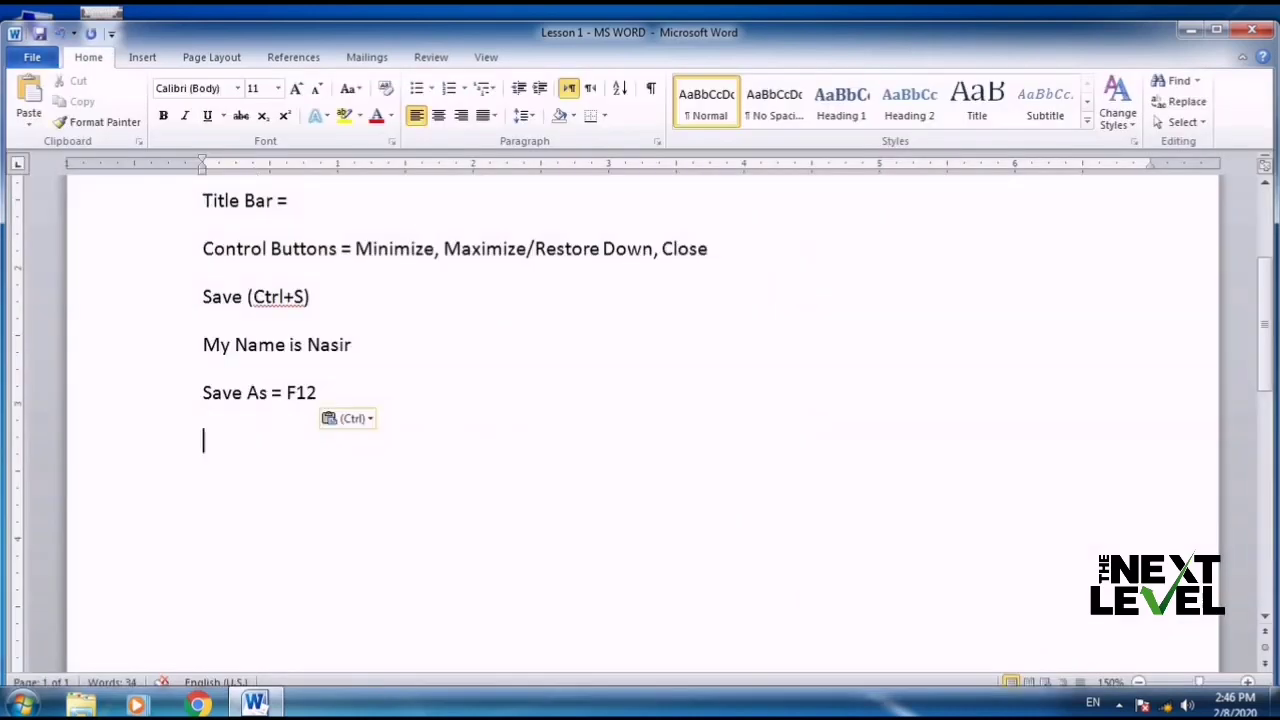
pyautogui.write('Close = ')
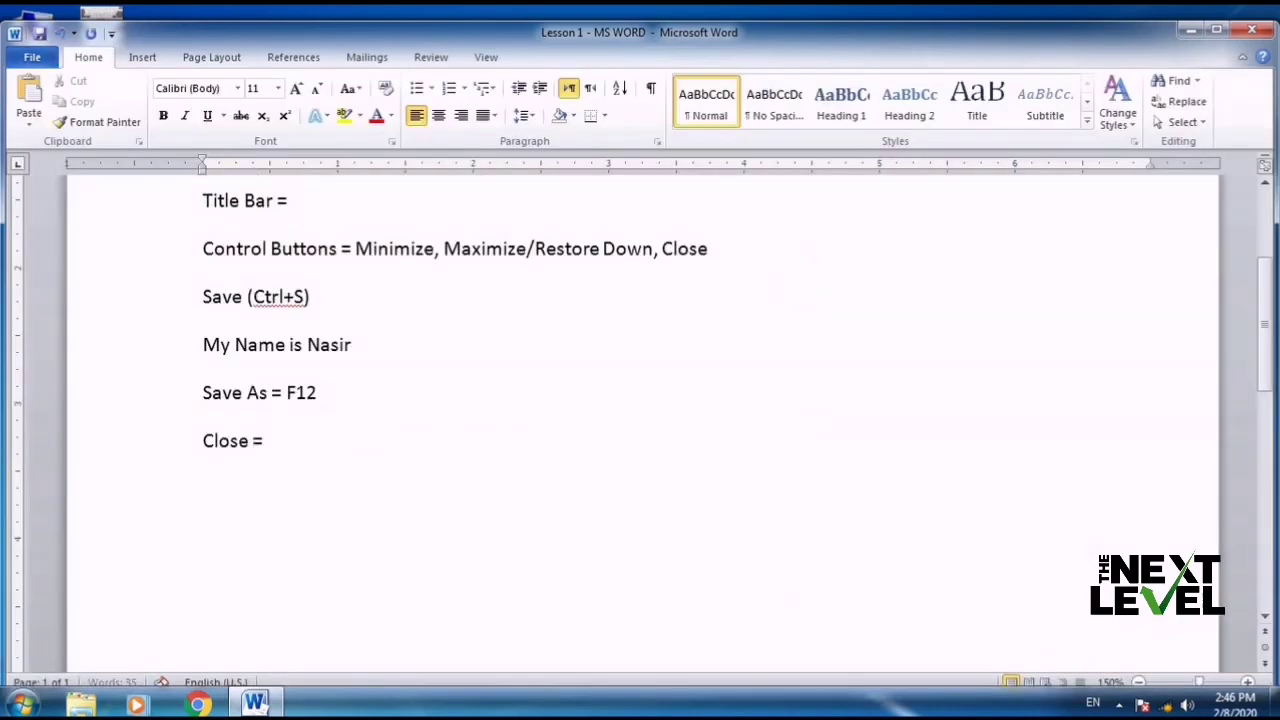
pyautogui.write('Document')
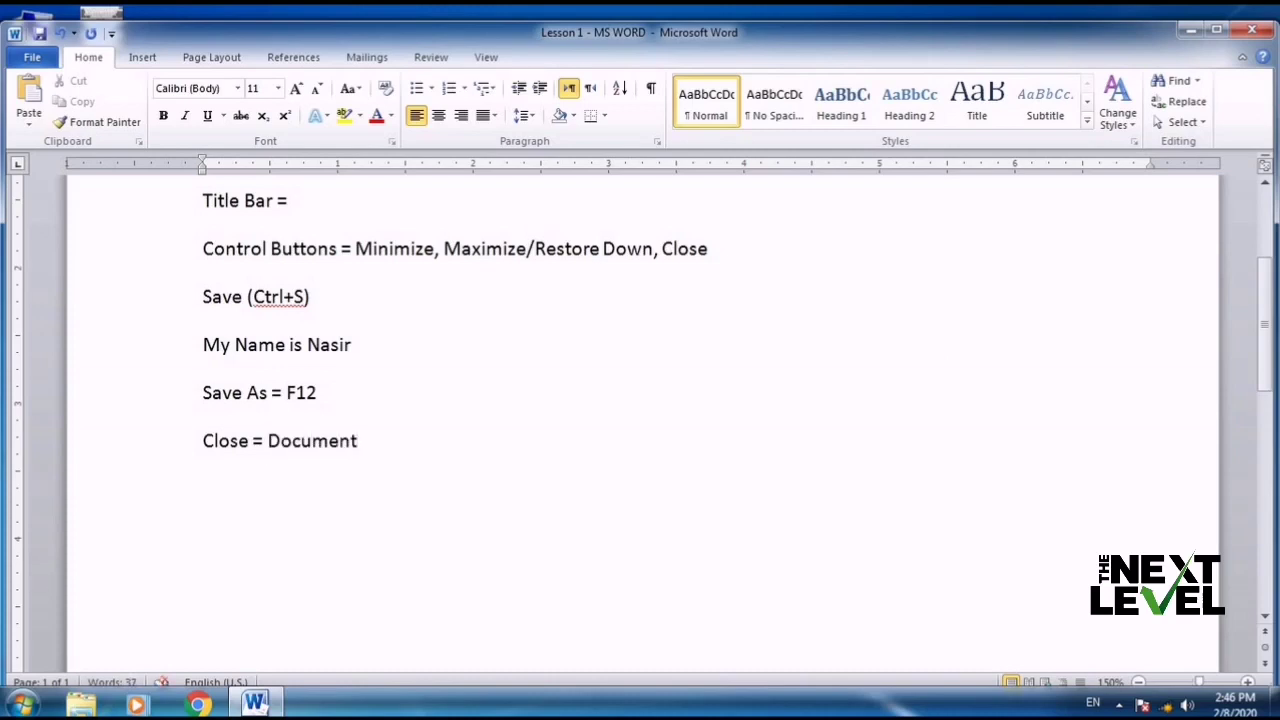
pyautogui.hotkey('ctrl', 'Left')
pyautogui.write('Closes')
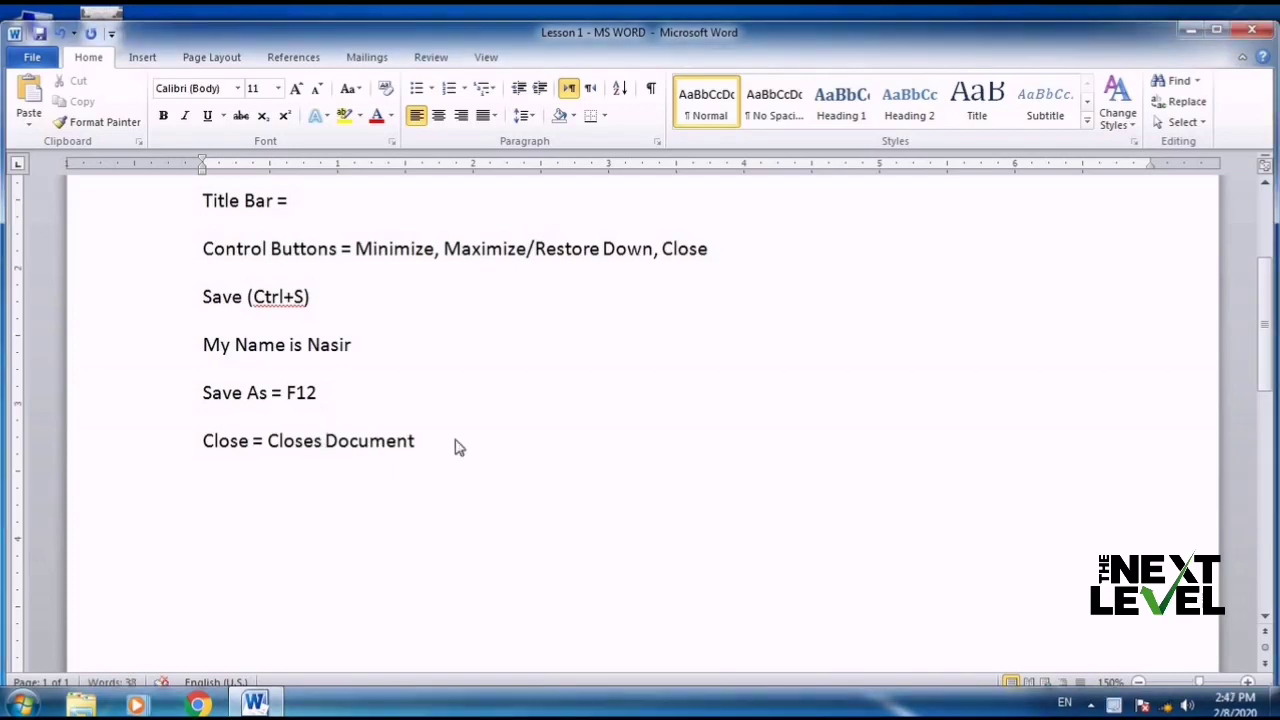
pyautogui.press('Right')
pyautogui.press('Right')
pyautogui.press('Right')
pyautogui.press('Right')
pyautogui.write('Only')
pyautogui.write(' (C')
pyautogui.write('trl')
pyautogui.write('+W)')
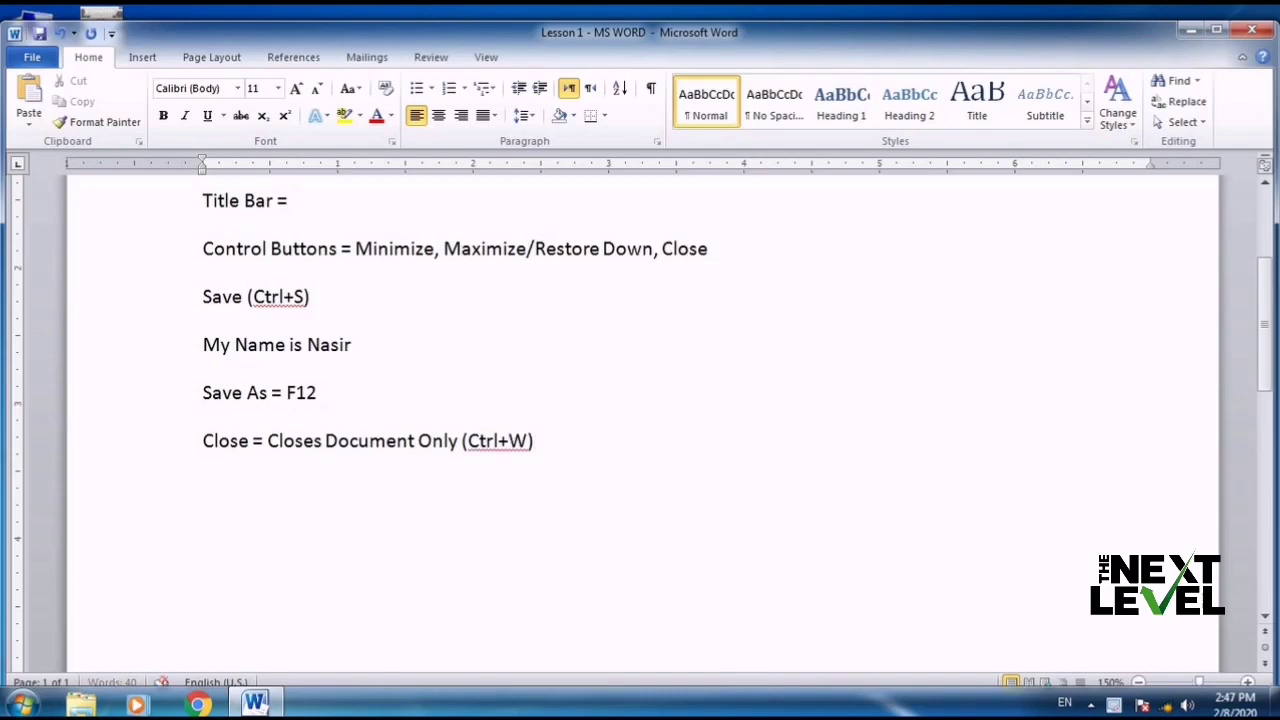
# Add 'Exit = Closes Software (Alt + F4)' on the next line, correcting the $ typo.
pyautogui.press('Return')
pyautogui.write('Exit = ')
pyautogui.write('Closes')
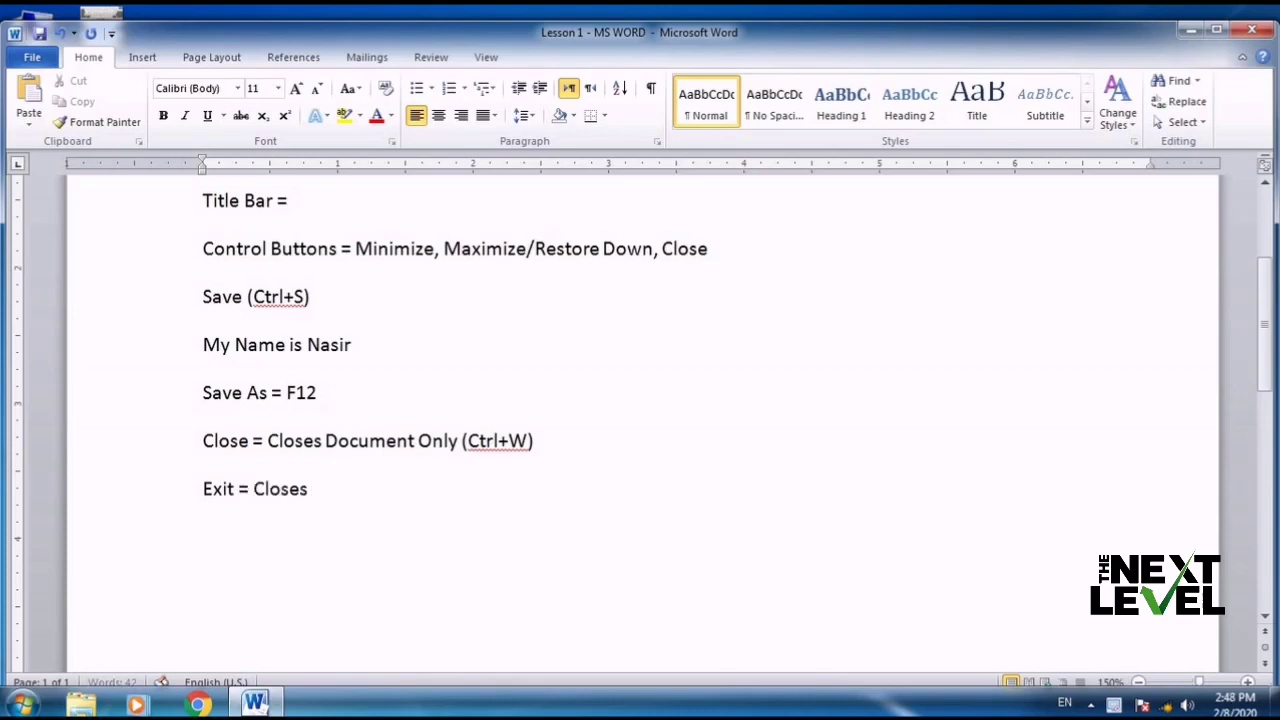
pyautogui.write(' Softw')
pyautogui.write('are ')
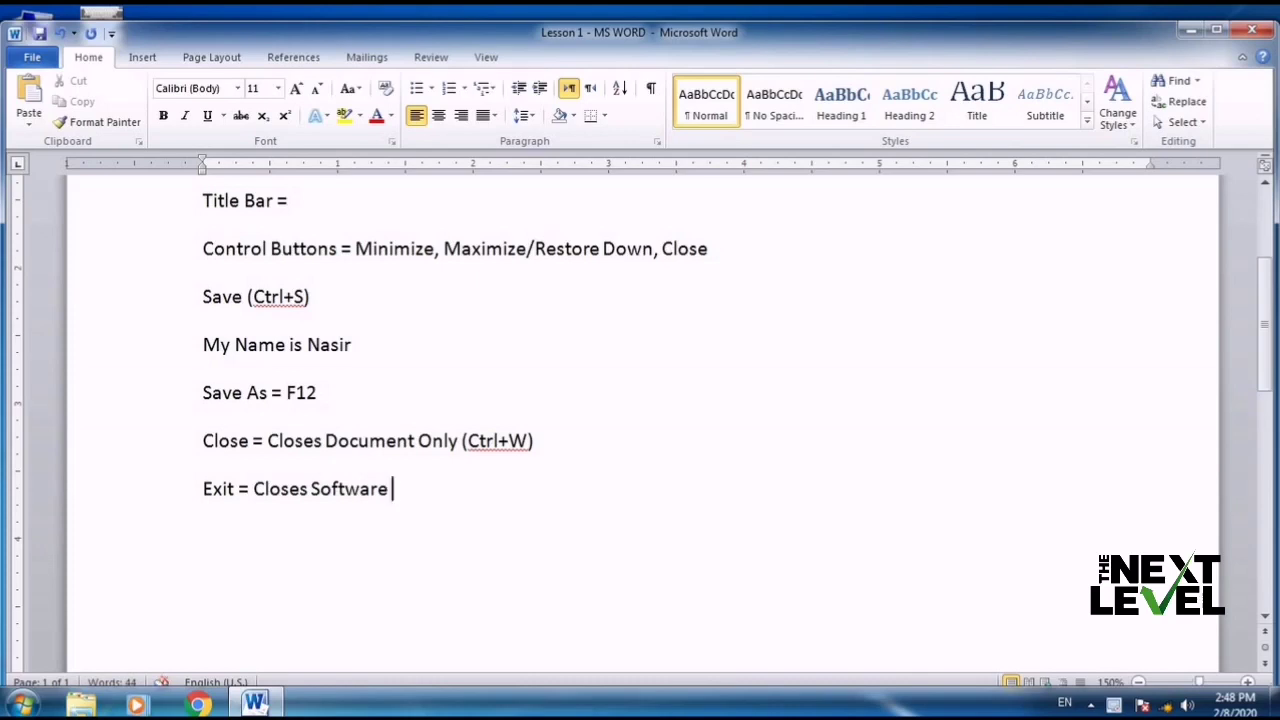
pyautogui.write('(')
pyautogui.write('Alt')
pyautogui.write(' + F$')
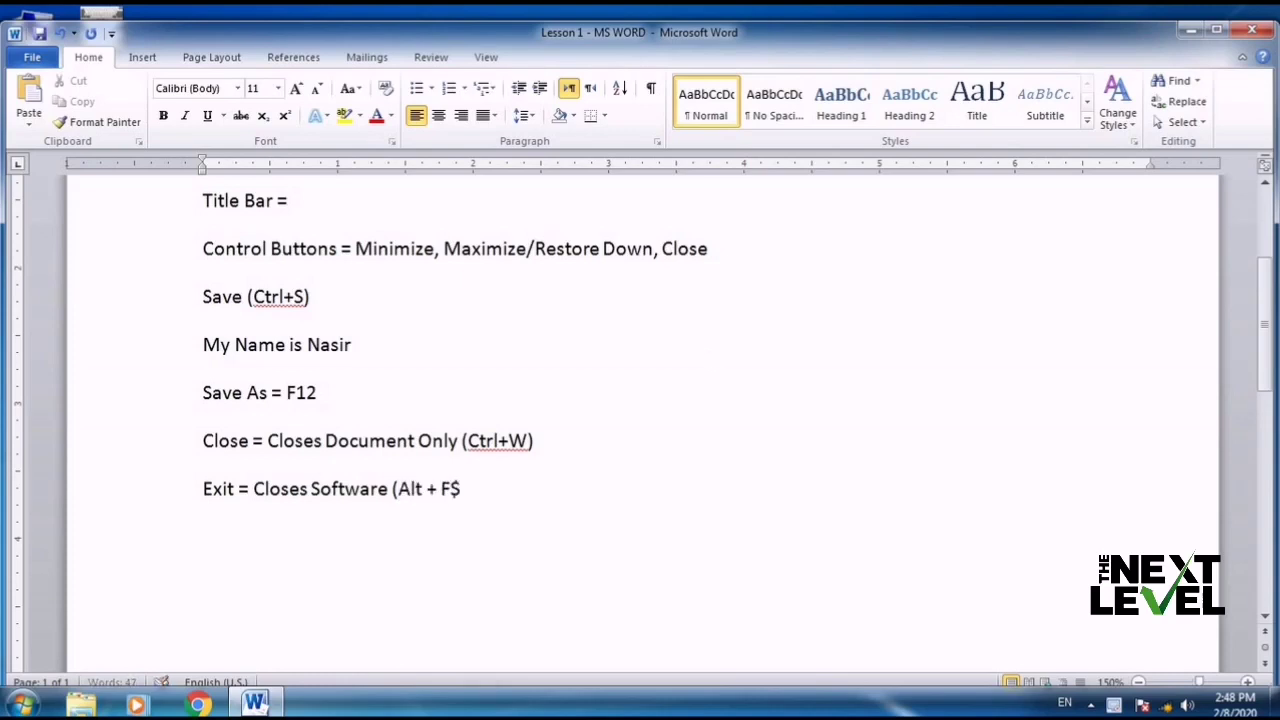
pyautogui.press('BackSpace')
pyautogui.write('4)')
pyautogui.press('Return')
# Browse the backstage Info, Recent and New pages, ending on the New templates gallery.
pyautogui.click(32, 57)
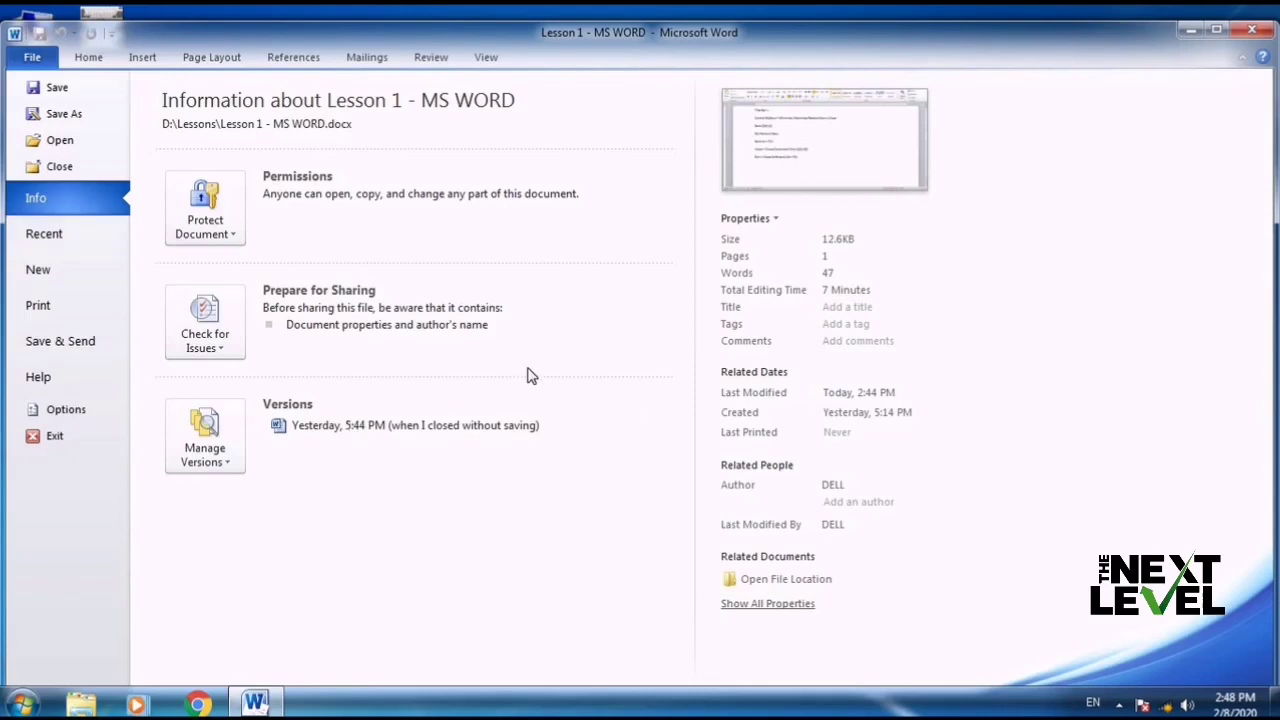
pyautogui.click(100, 246)
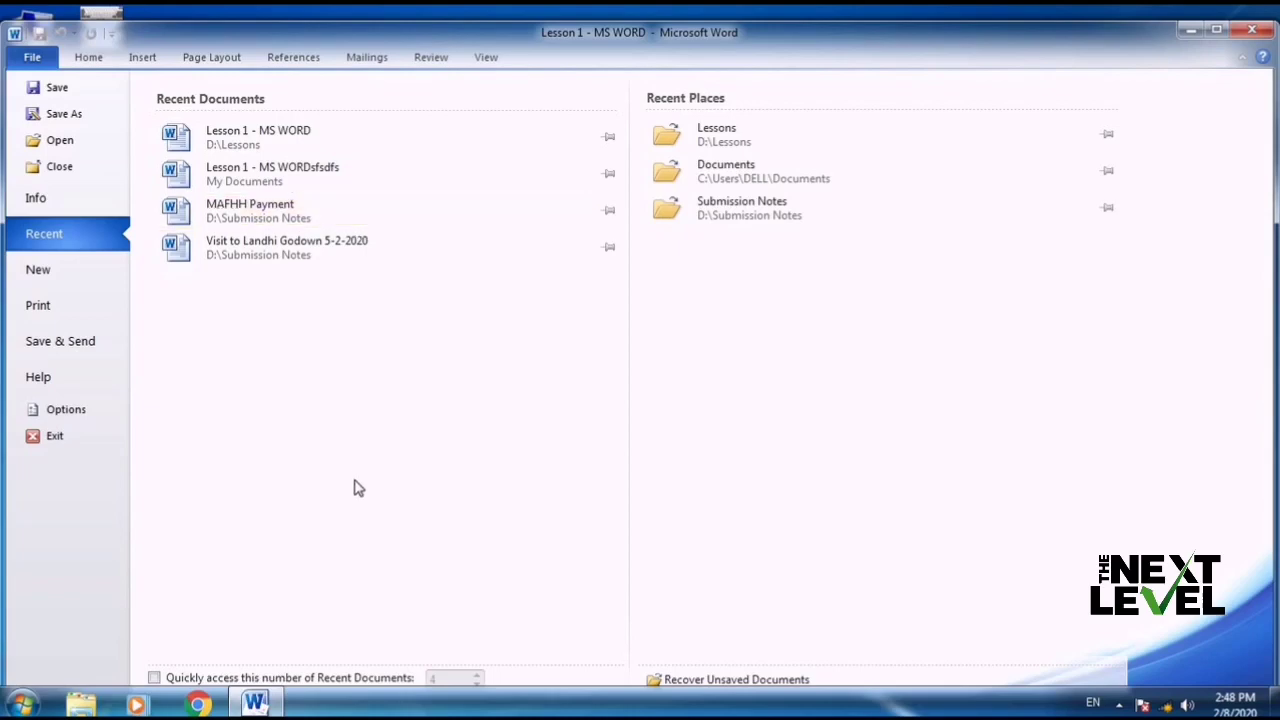
pyautogui.click(70, 279)
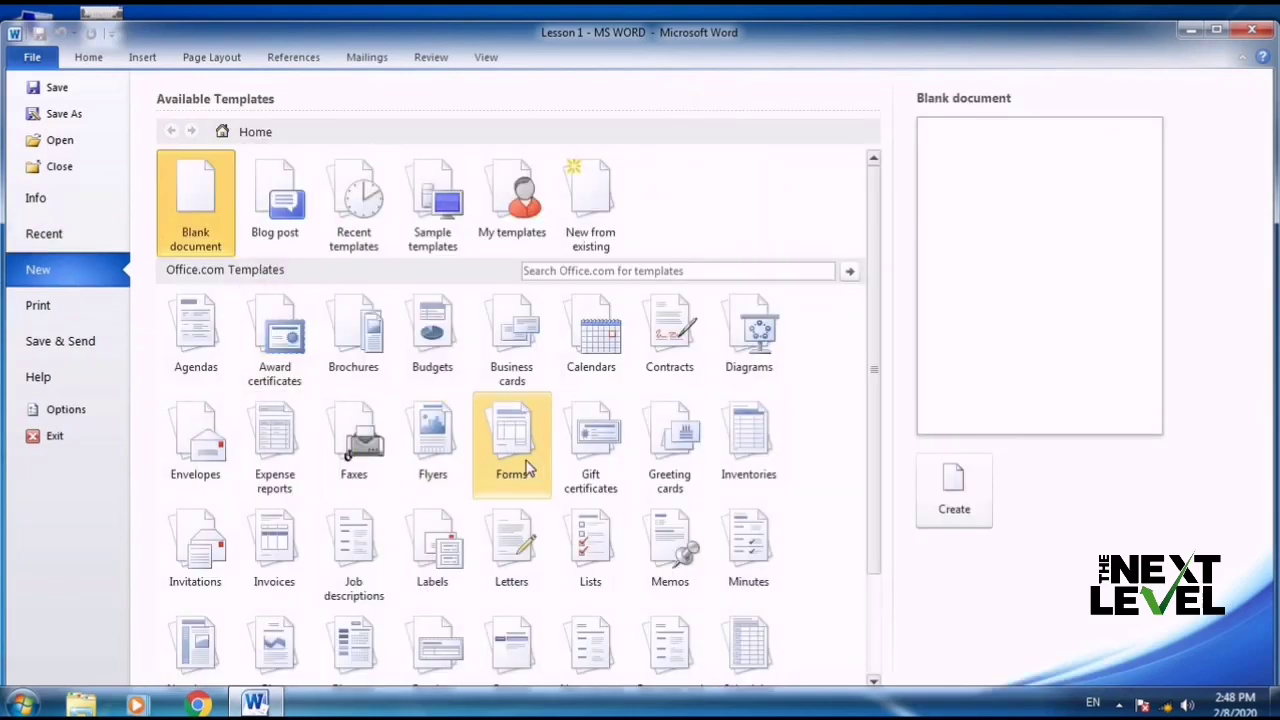
pyautogui.scroll(-2, 522, 462)
pyautogui.scroll(-1, 522, 462)
pyautogui.scroll(3, 518, 462)
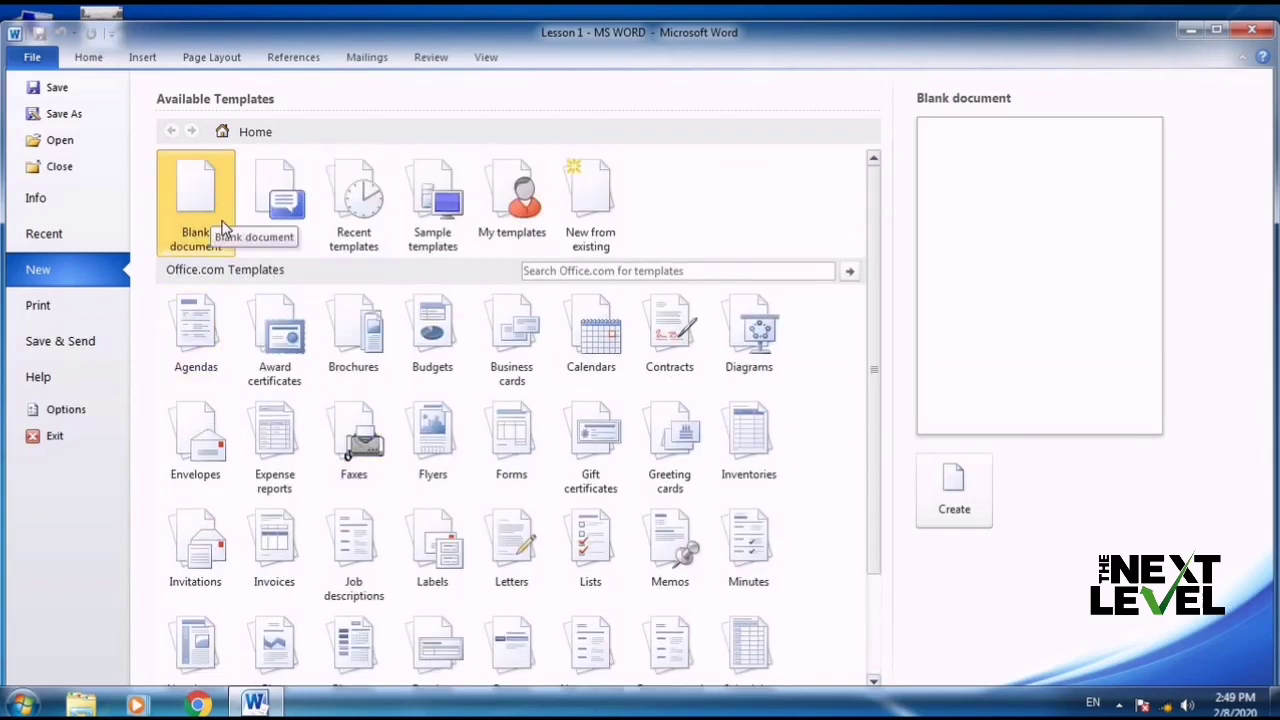
pyautogui.click(90, 57)
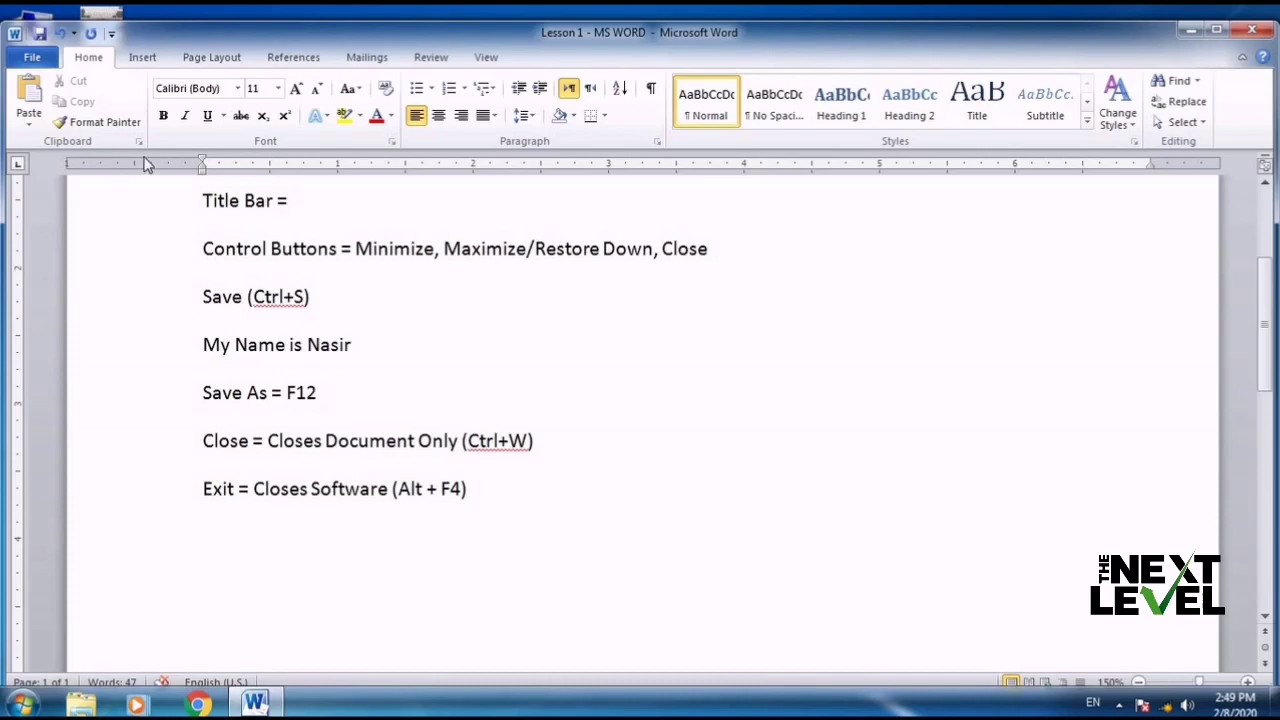
pyautogui.click(49, 60)
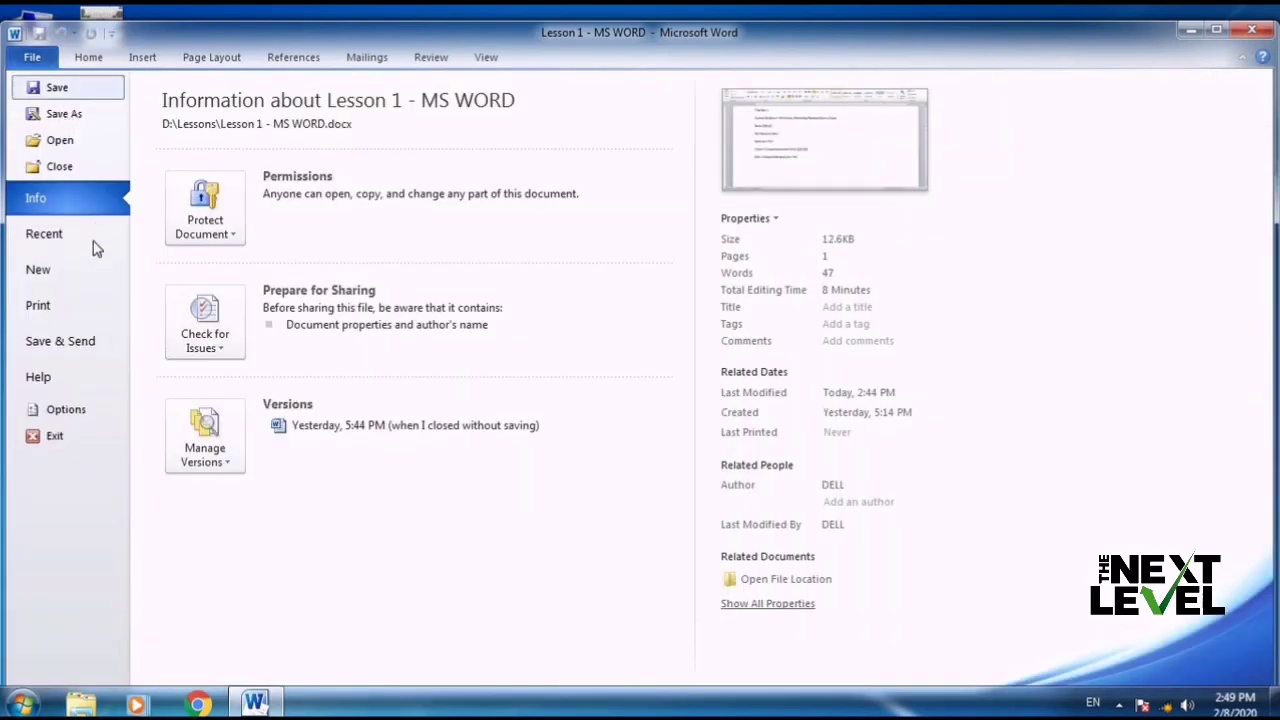
pyautogui.click(95, 276)
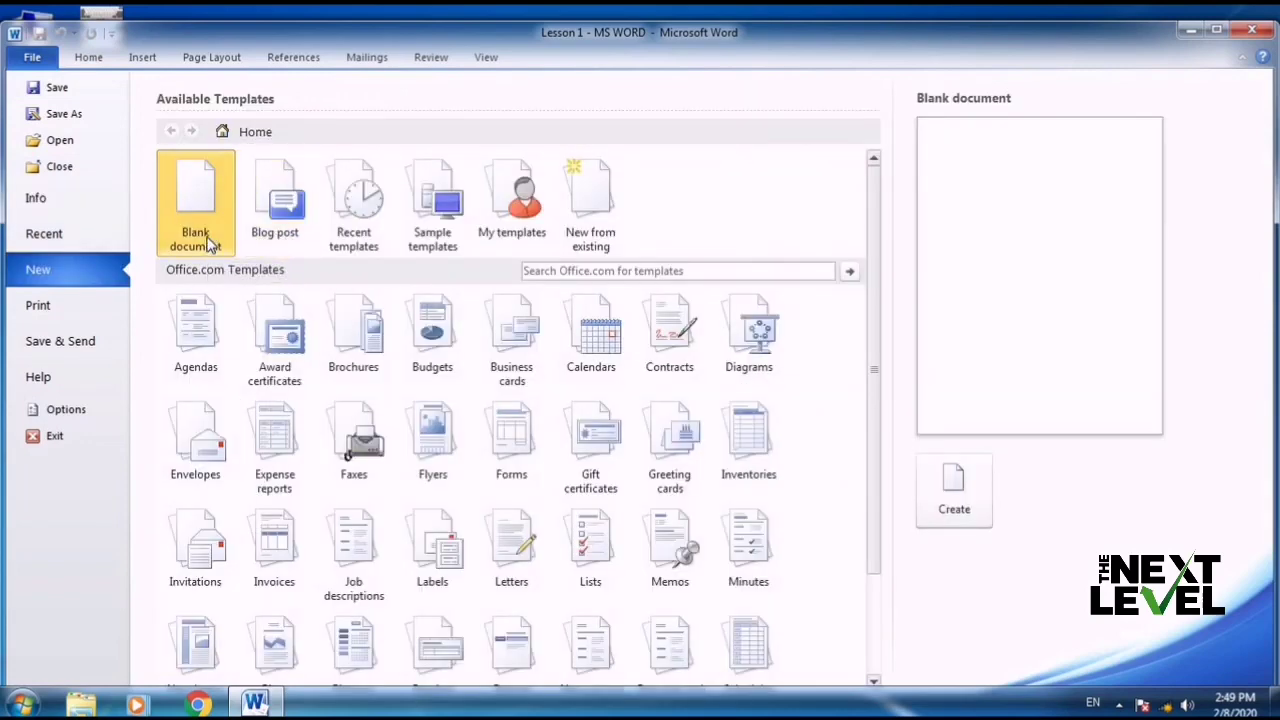
# Create blank Document2, fill two pages with 'sd f sdf' filler lines, and view its Info page.
pyautogui.doubleClick(206, 250)
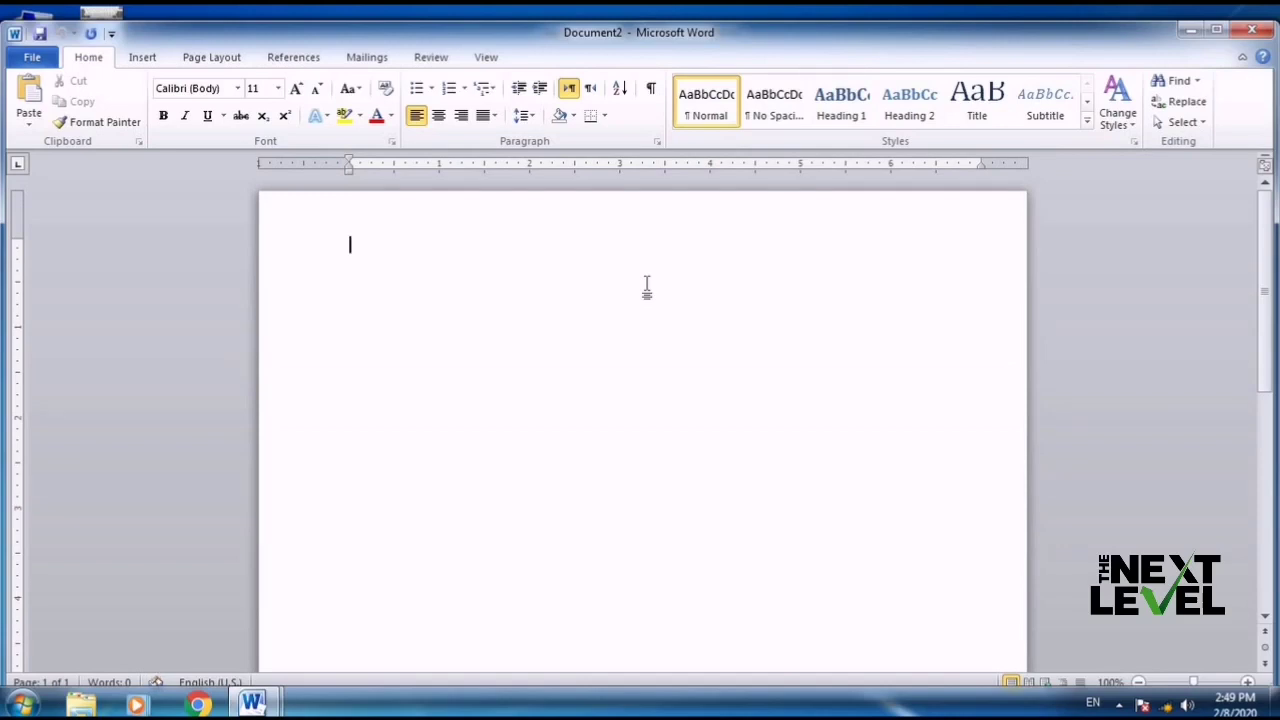
pyautogui.write('sd f sdf s')
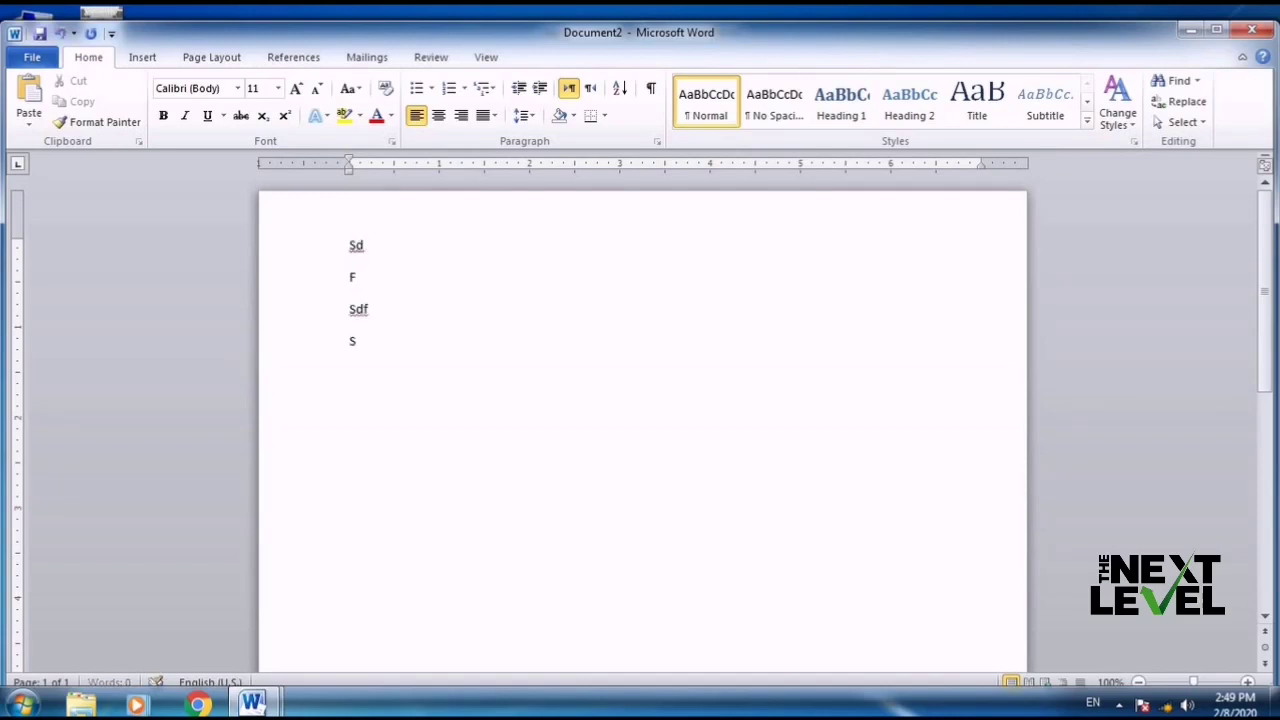
pyautogui.write(' df sd fs df s df sd f sd fs df')
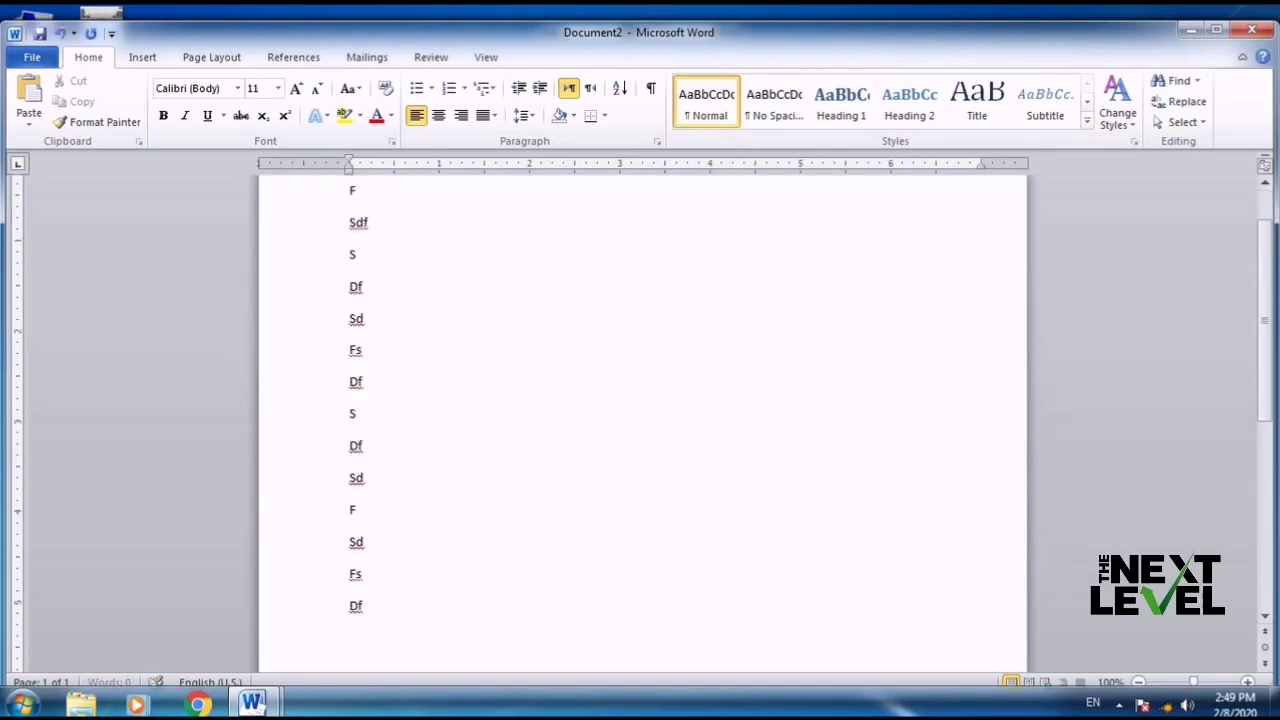
pyautogui.write(' sd f sdfs df')
pyautogui.scroll(-1, 640, 420)
pyautogui.scroll(-1, 640, 420)
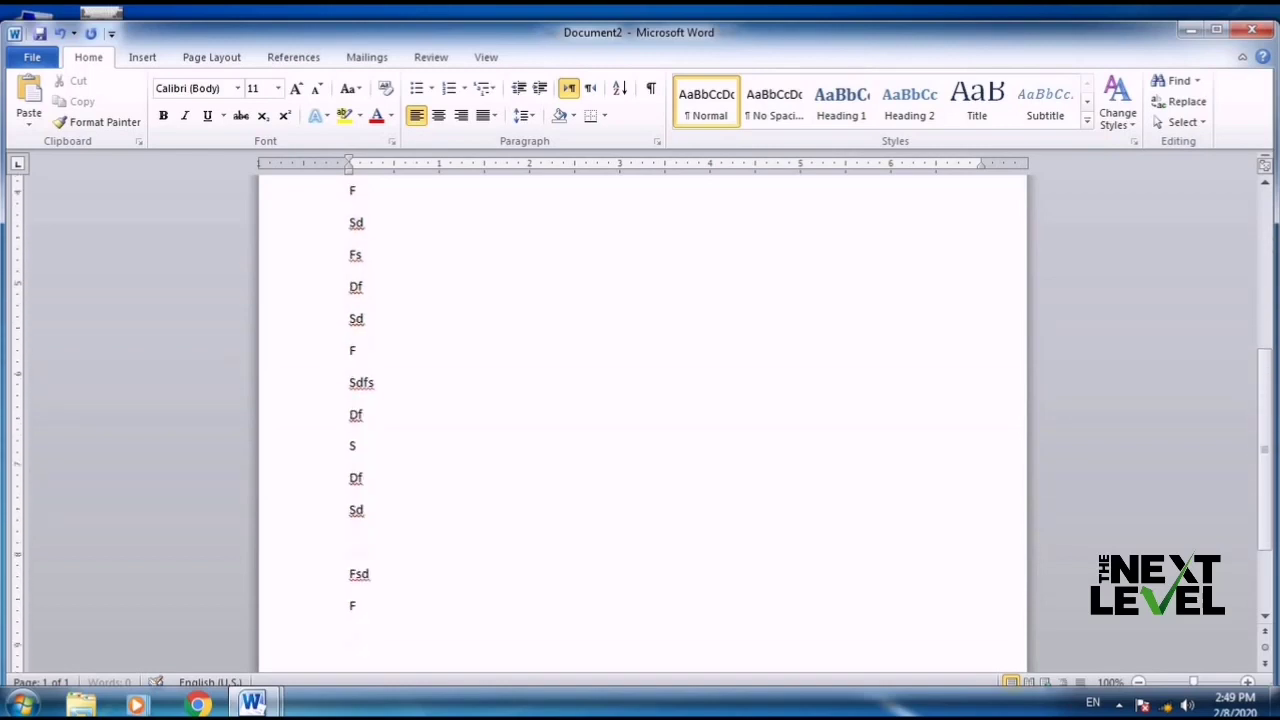
pyautogui.scroll(-2, 640, 420)
pyautogui.scroll(-1, 640, 420)
pyautogui.scroll(-1, 640, 420)
pyautogui.scroll(-1, 640, 420)
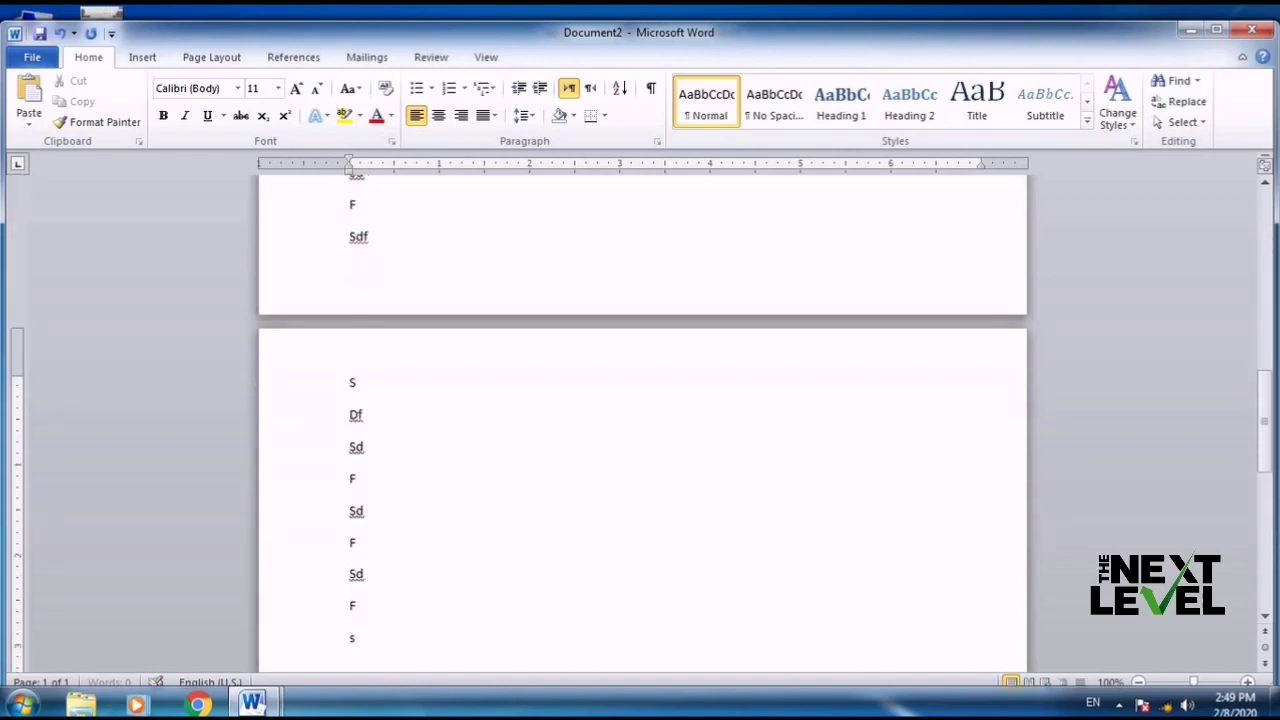
pyautogui.scroll(-1, 640, 420)
pyautogui.scroll(-1, 640, 420)
pyautogui.write('s d')
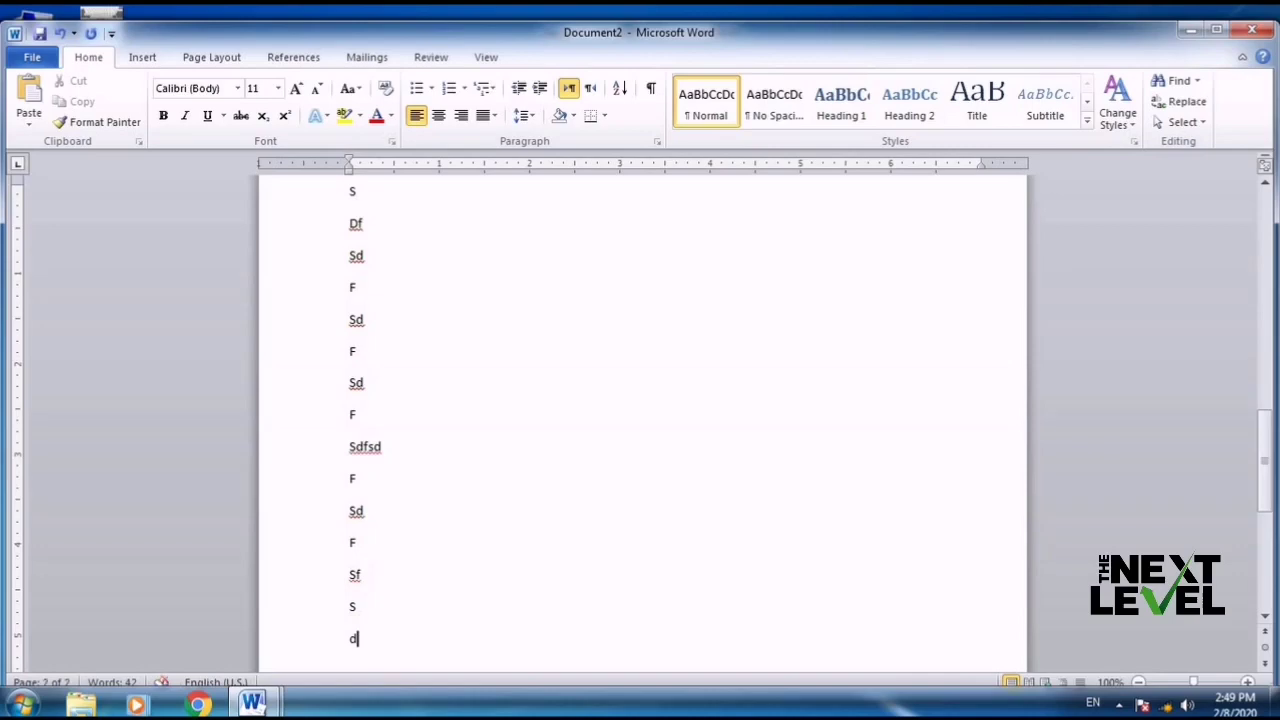
pyautogui.click(32, 57)
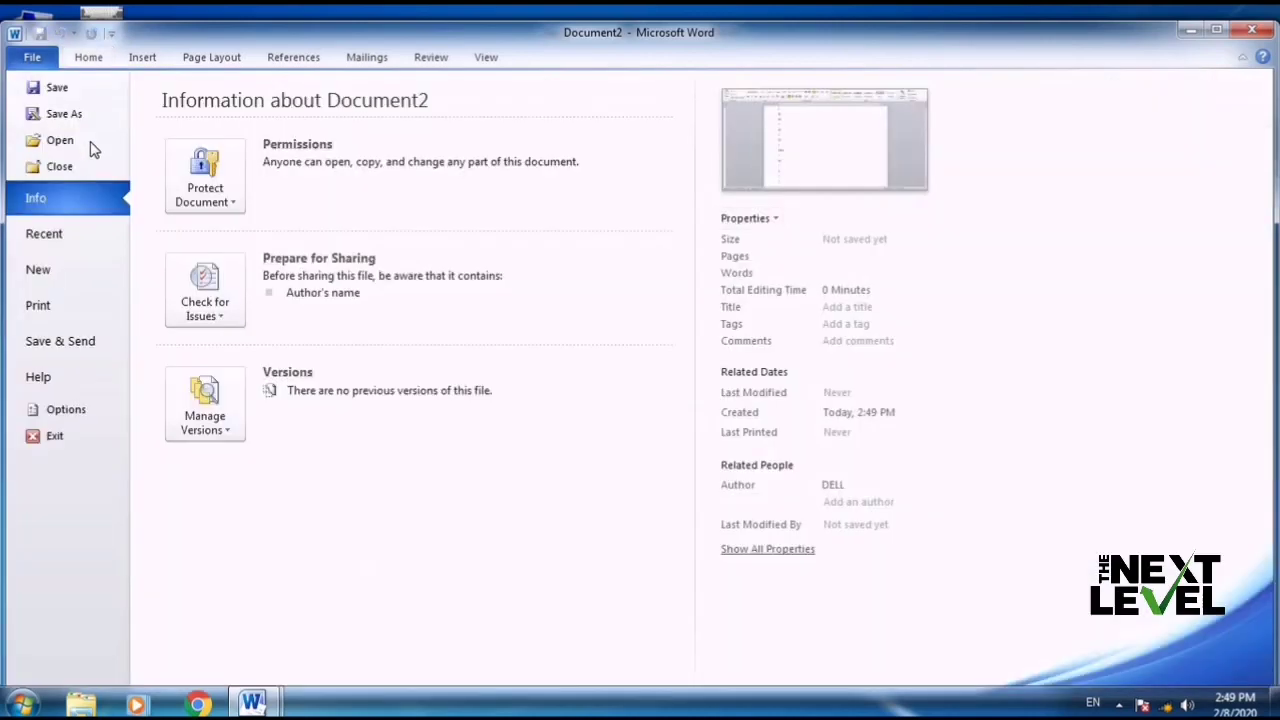
# Browse the New templates page and open Letters, which can't connect to Office.com.
pyautogui.click(84, 264)
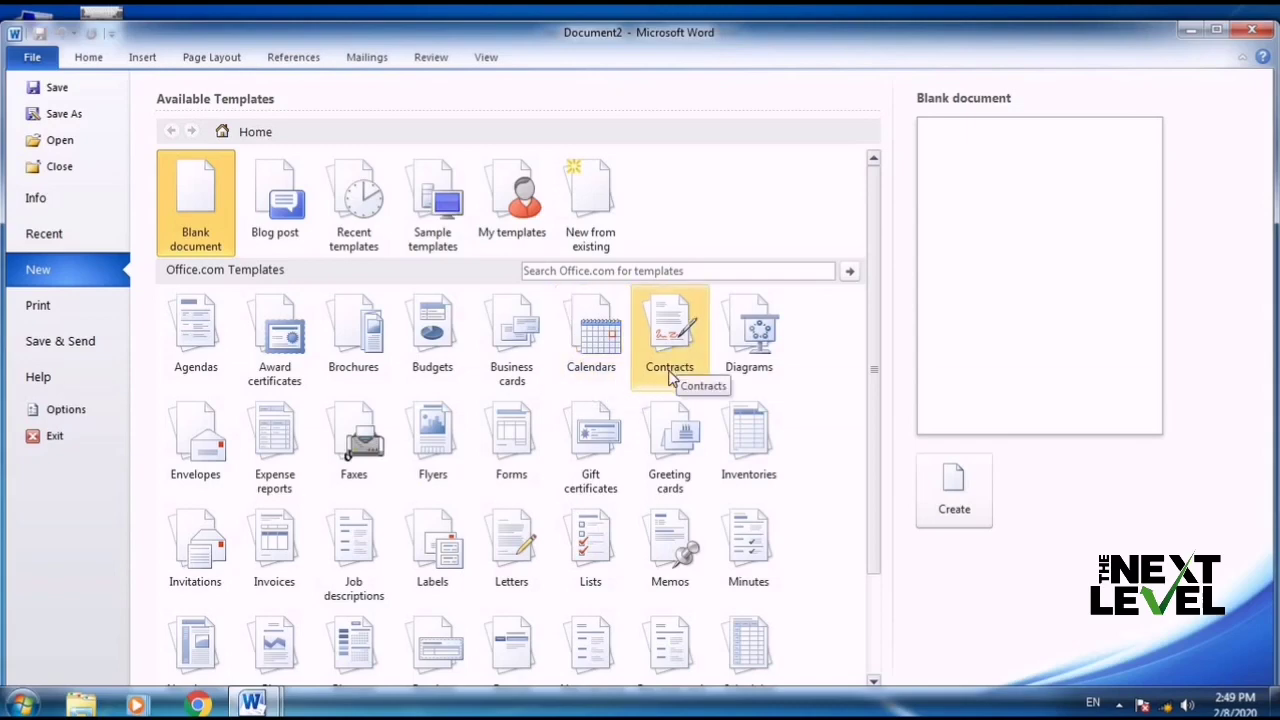
pyautogui.scroll(-3, 357, 486)
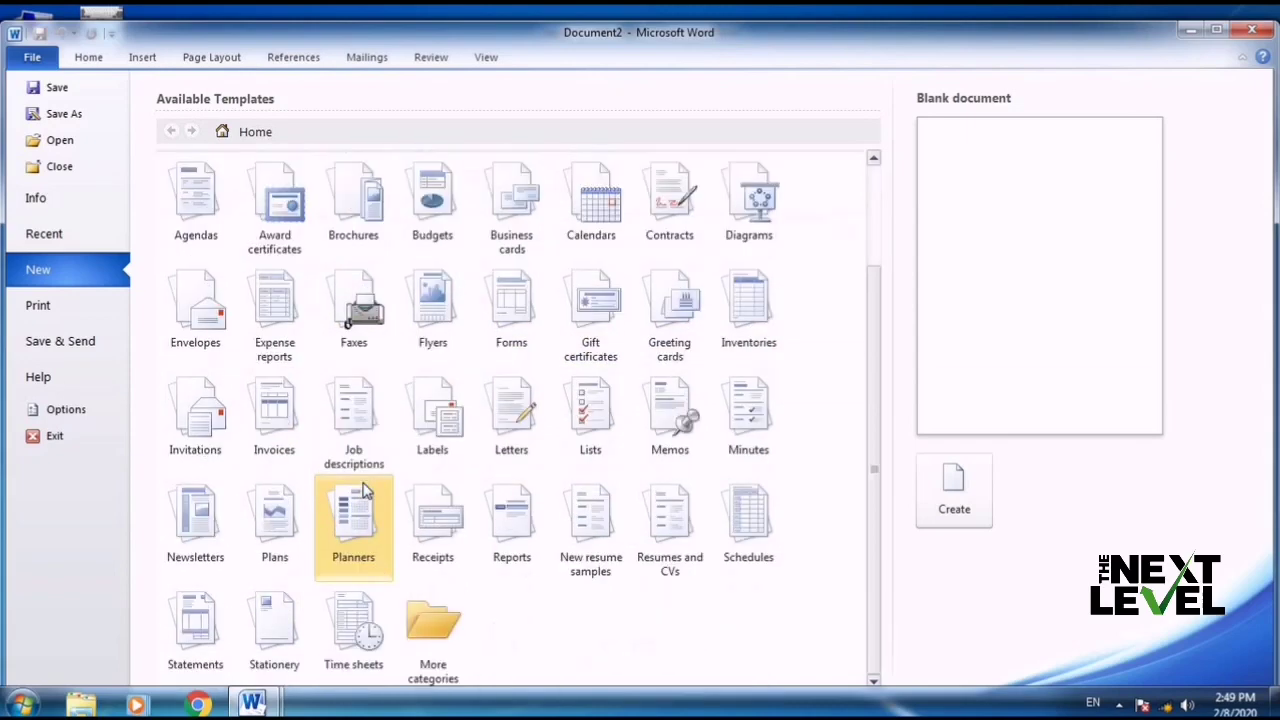
pyautogui.scroll(1, 362, 486)
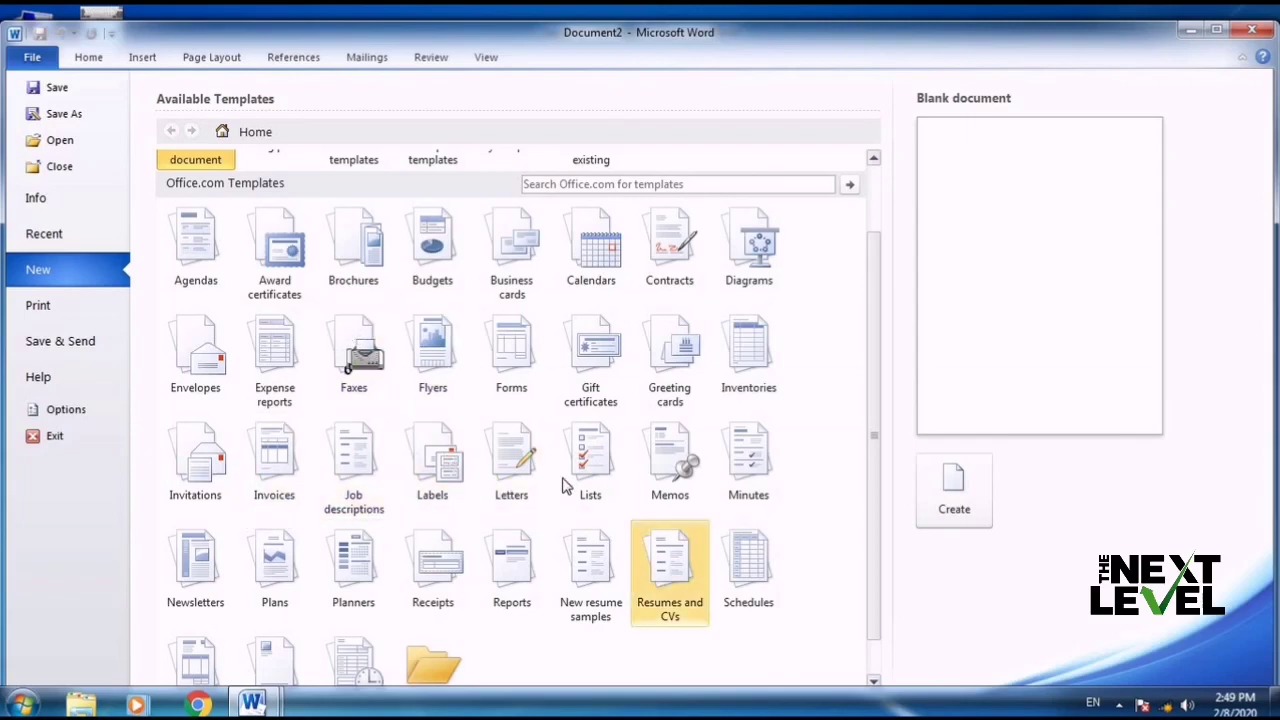
pyautogui.click(527, 465)
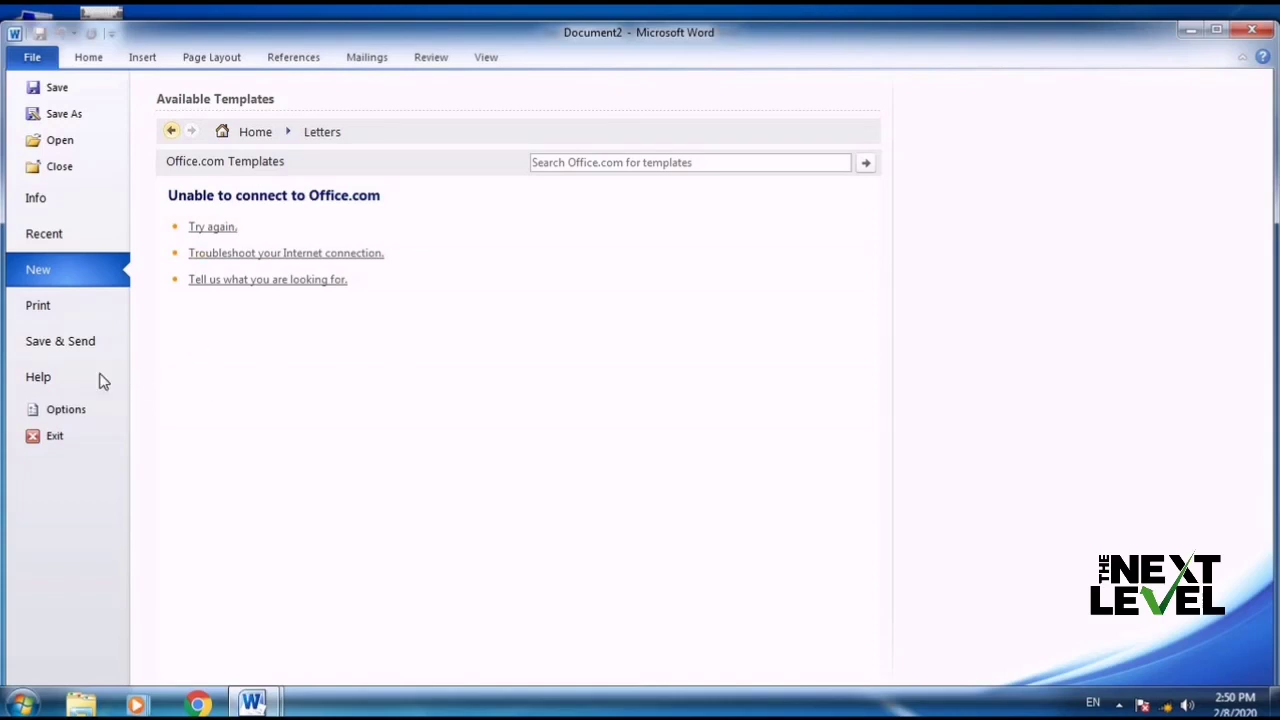
# View Document2's print page, then close Document2 without saving its changes.
pyautogui.click(85, 308)
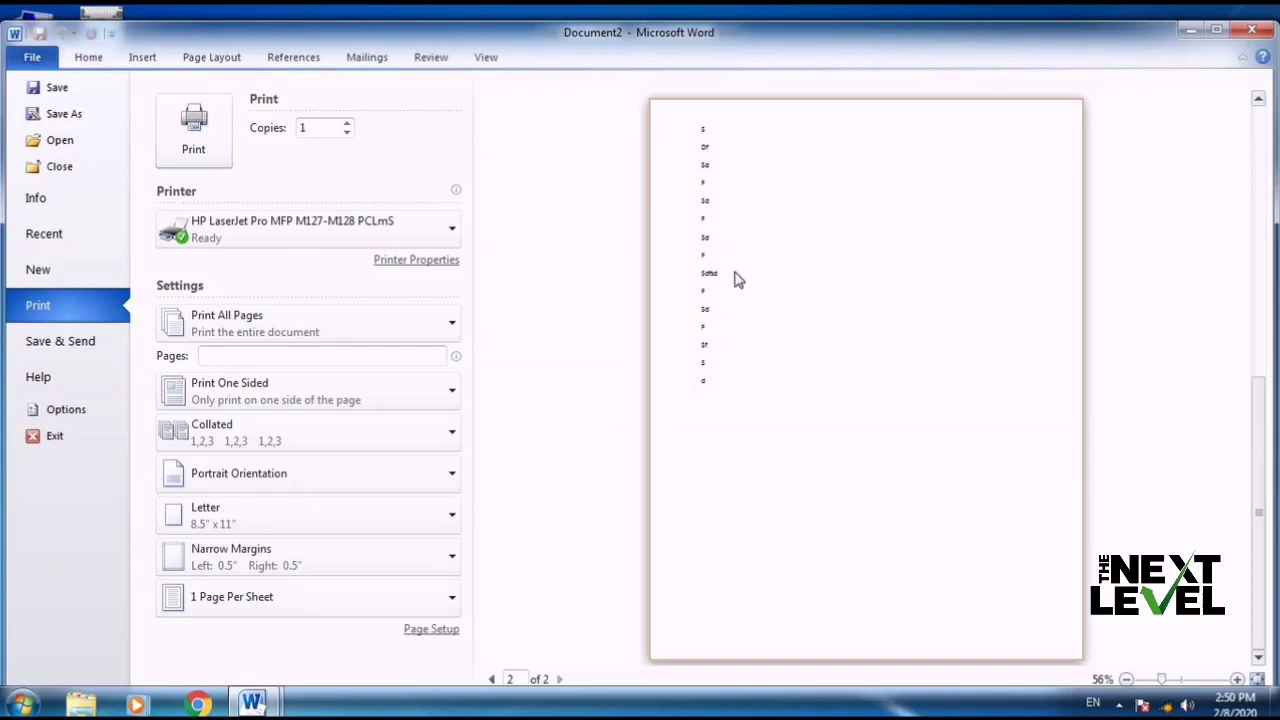
pyautogui.click(1240, 38)
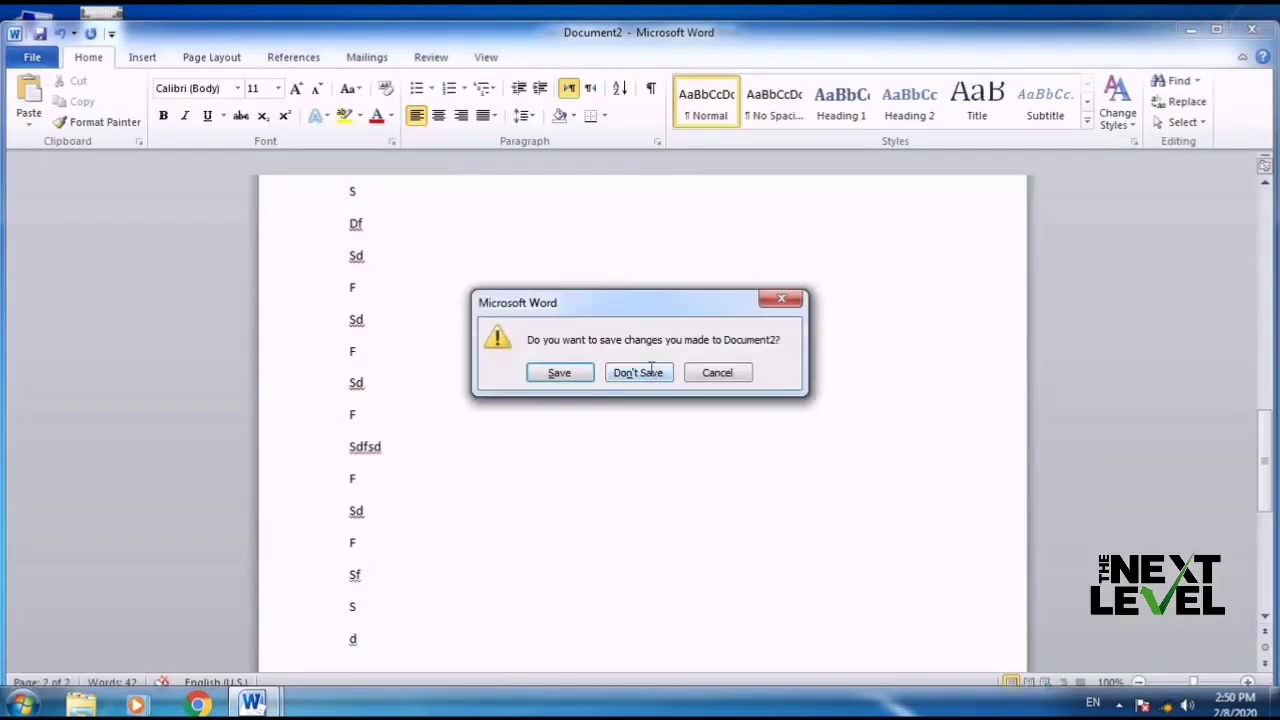
pyautogui.click(652, 370)
pyautogui.scroll(1, 233, 309)
# Type the note 'Print = Ctrl + P' and start a new line.
pyautogui.scroll(1, 233, 309)
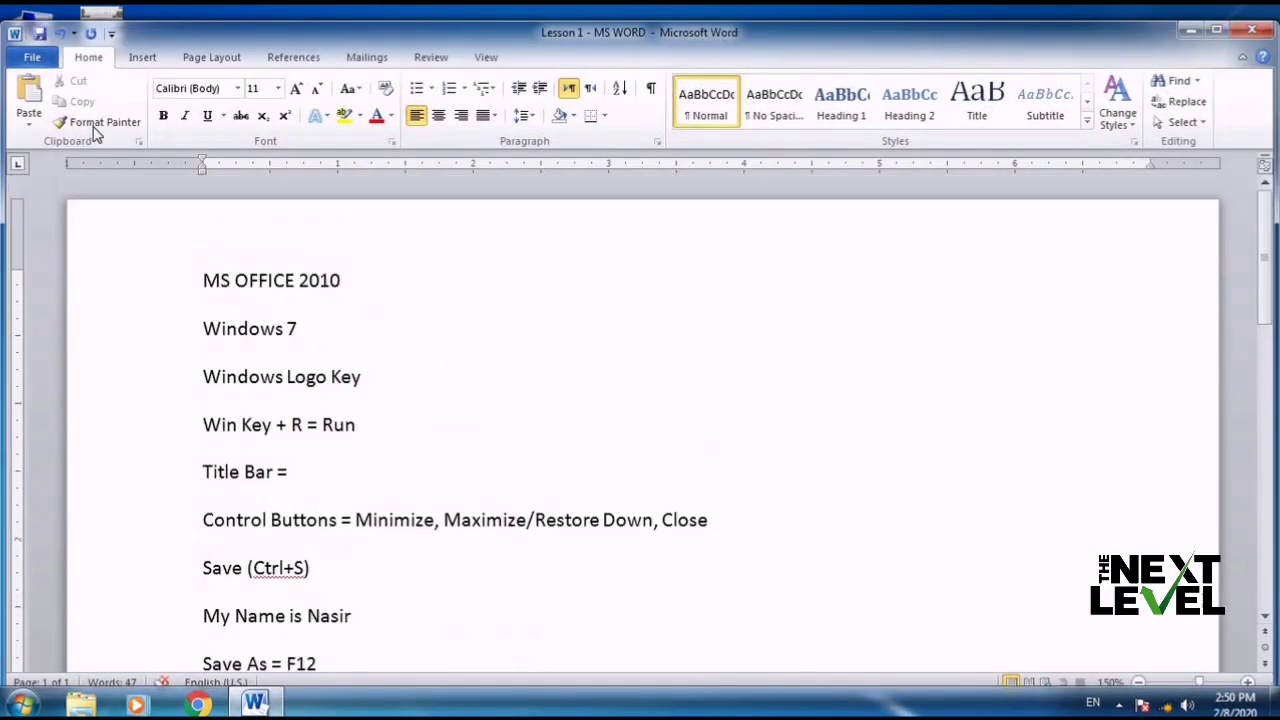
pyautogui.scroll(-3, 276, 280)
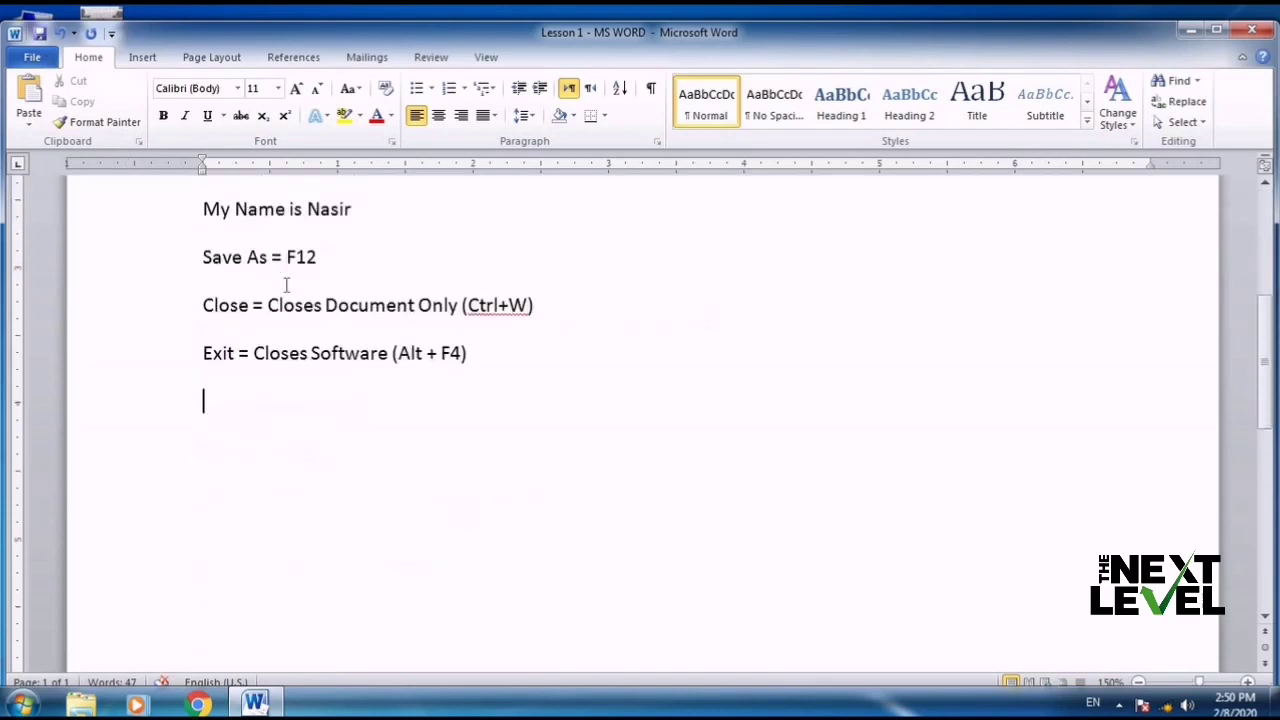
pyautogui.write('Print')
pyautogui.write(' = C')
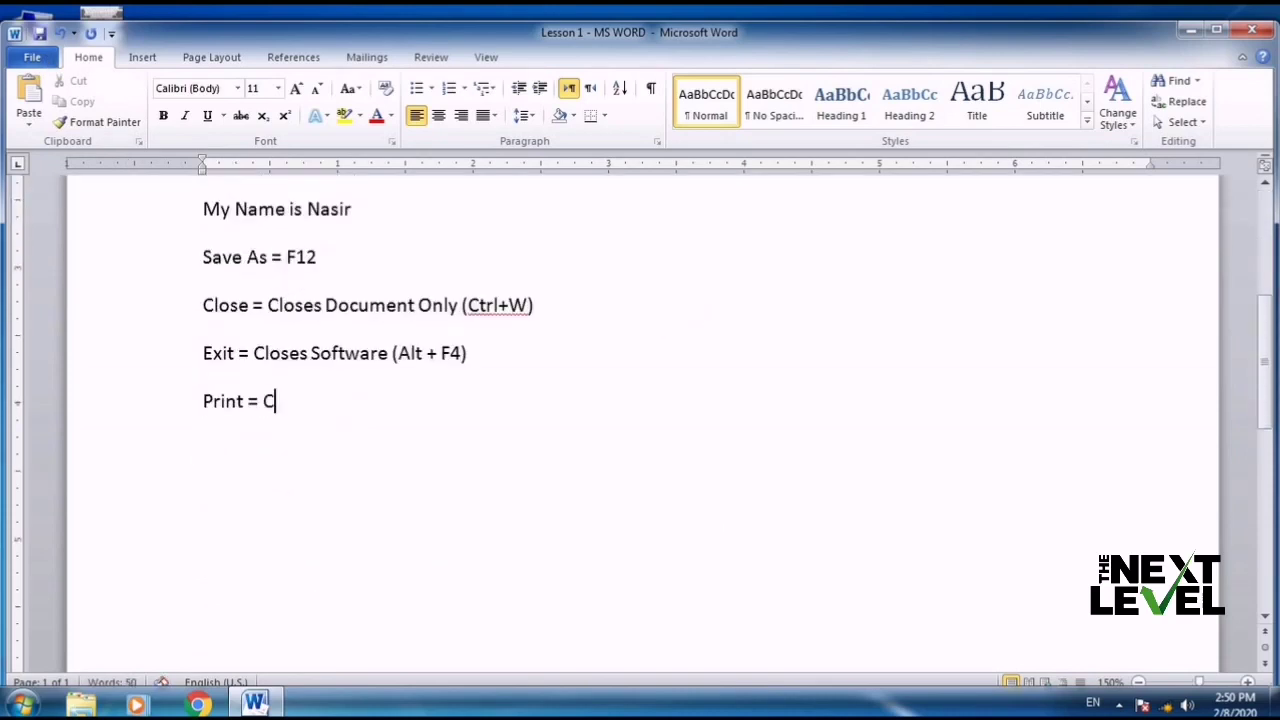
pyautogui.write('trl + ')
pyautogui.write('P')
pyautogui.press('Return')
# Add the note 'Print Preview = Ctrl + F2' and open the print preview with Ctrl+F2.
pyautogui.write('Pr')
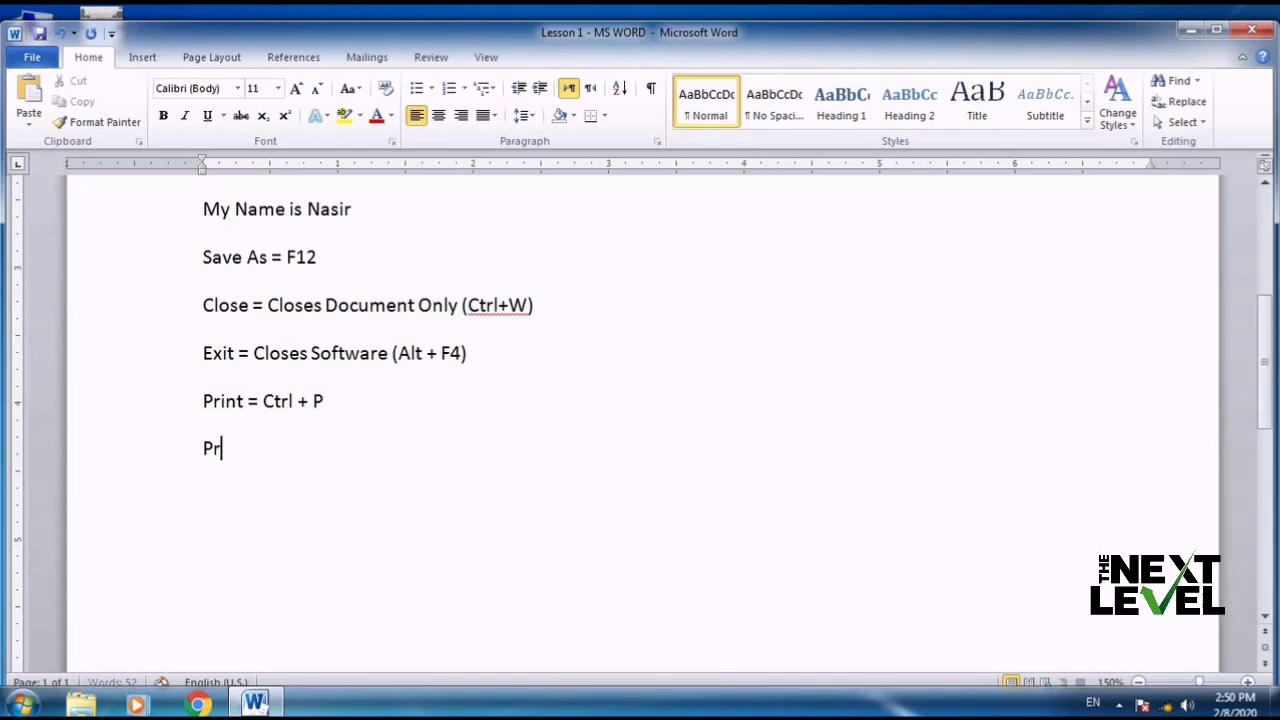
pyautogui.write('int Prev')
pyautogui.write('iew')
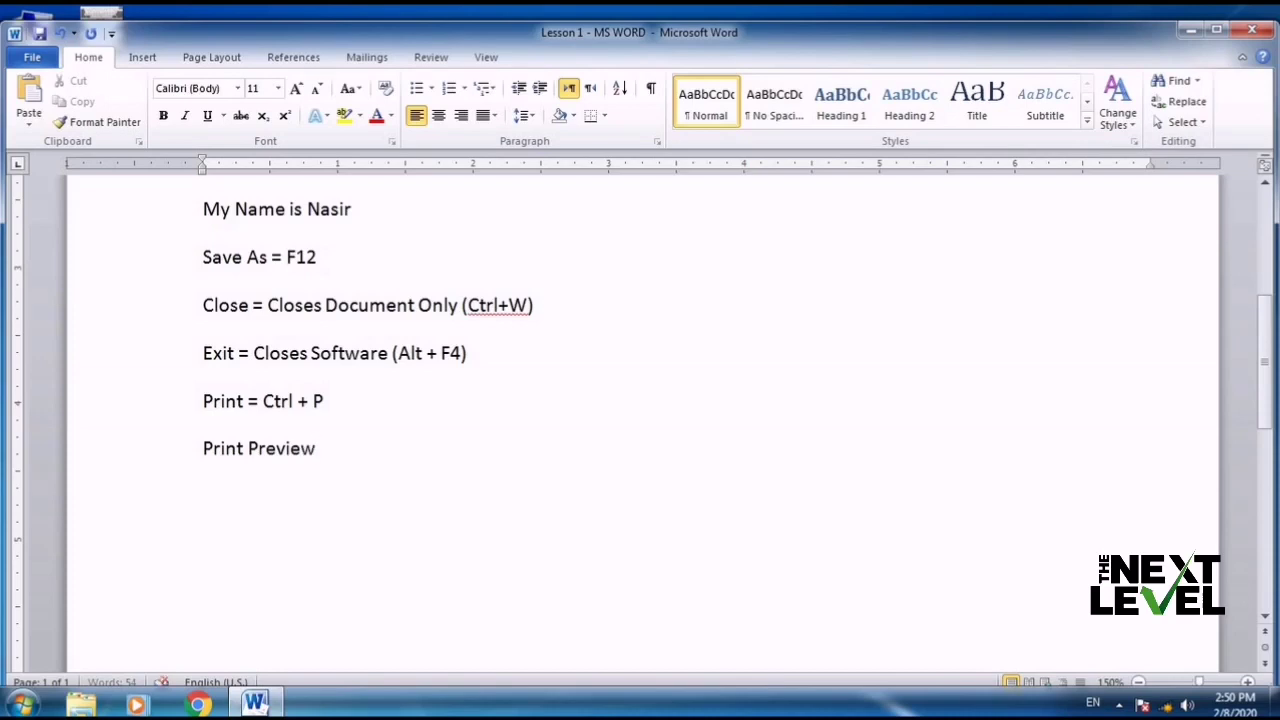
pyautogui.write(' = C')
pyautogui.write('trl + ')
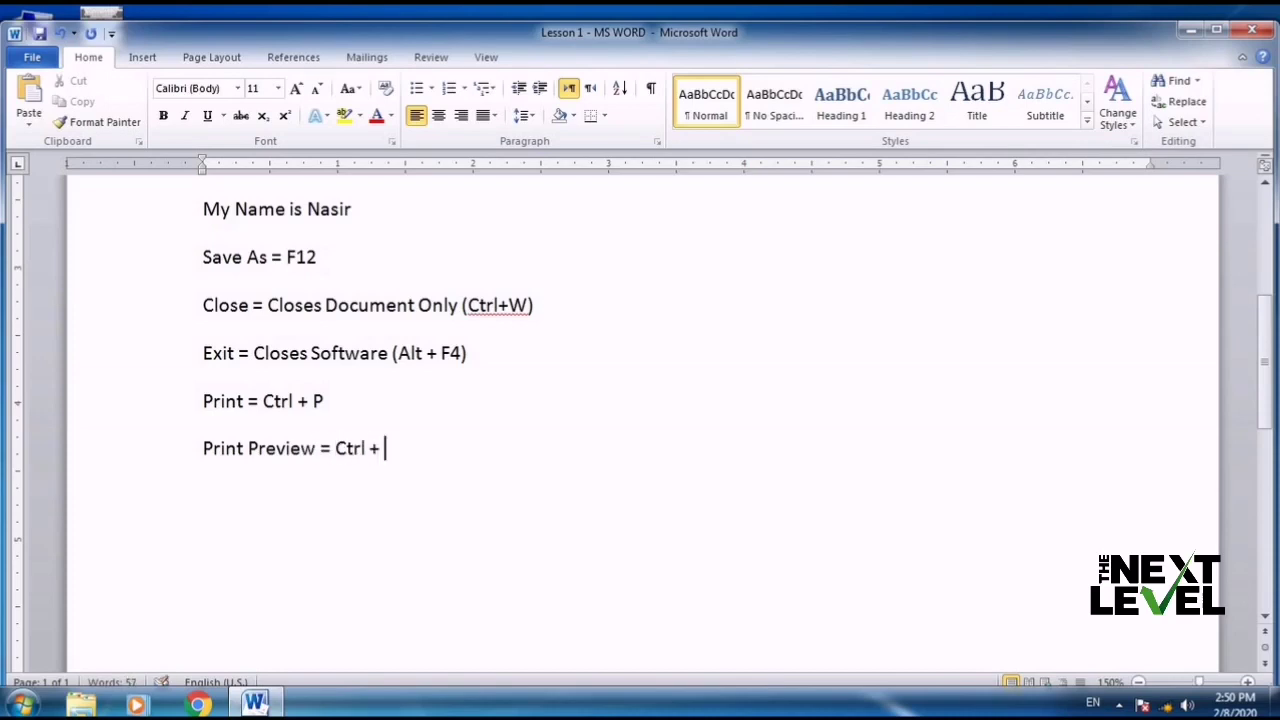
pyautogui.write('F@')
pyautogui.press('BackSpace')
pyautogui.write('2')
pyautogui.hotkey('ctrl', 'F2')
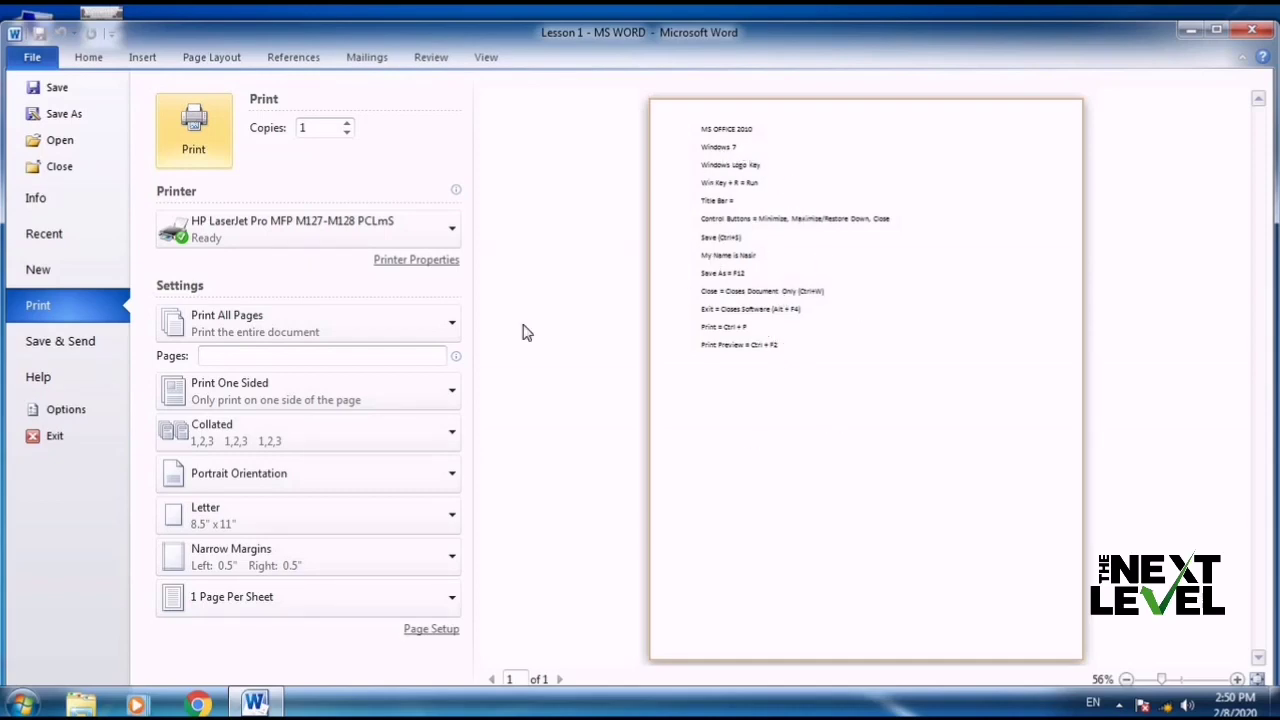
# Reopen the print preview and set 10 copies on the HP LaserJet printer.
pyautogui.click(88, 57)
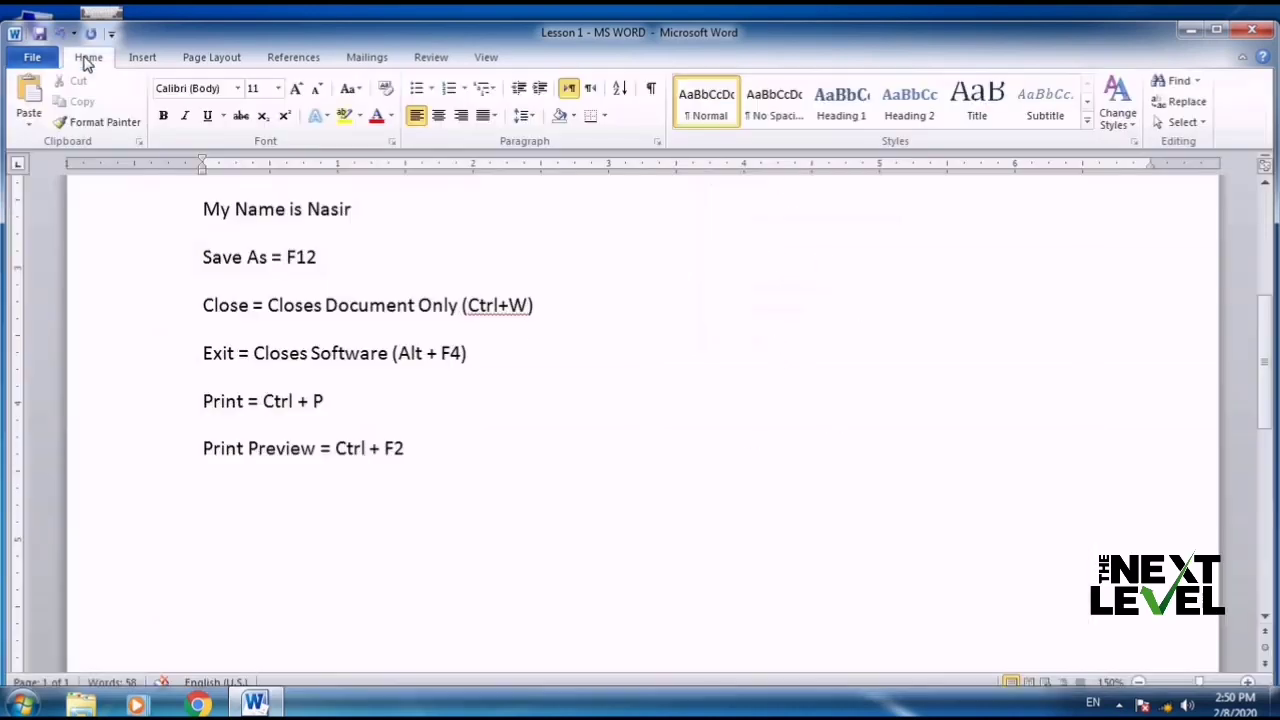
pyautogui.hotkey('ctrl', 'F2')
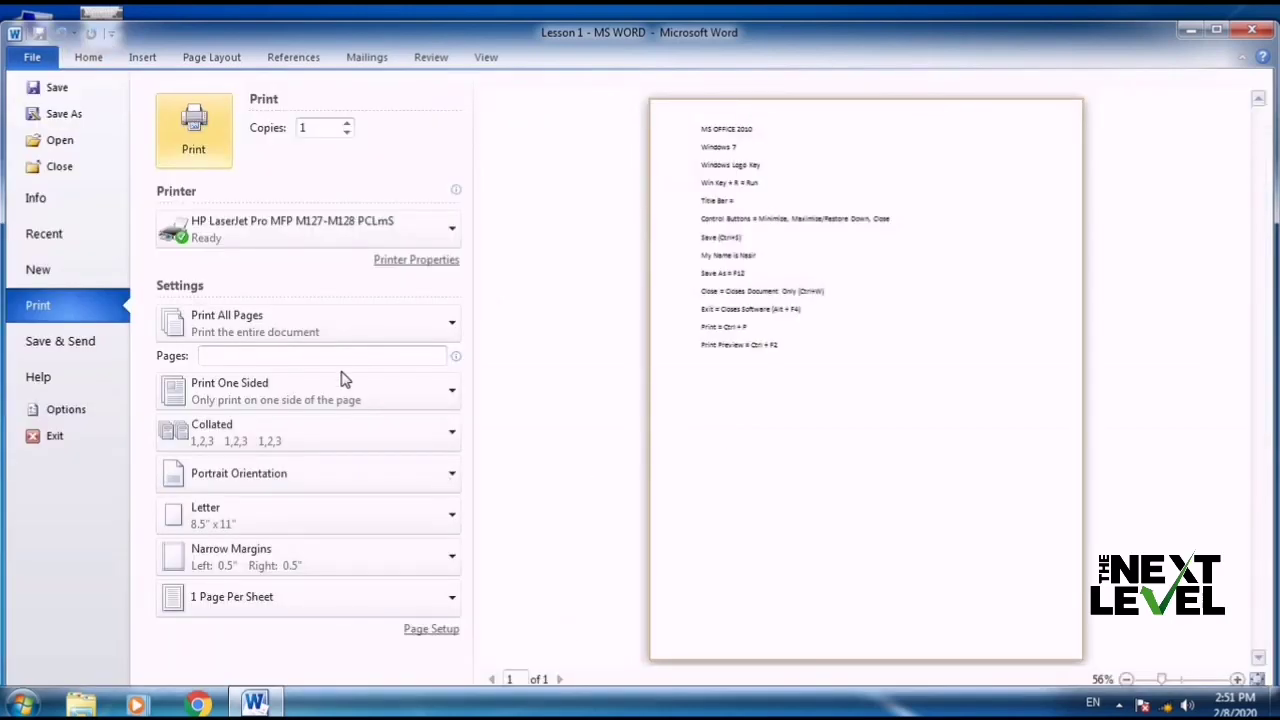
pyautogui.click(335, 230)
pyautogui.click(340, 194)
pyautogui.click(346, 123)
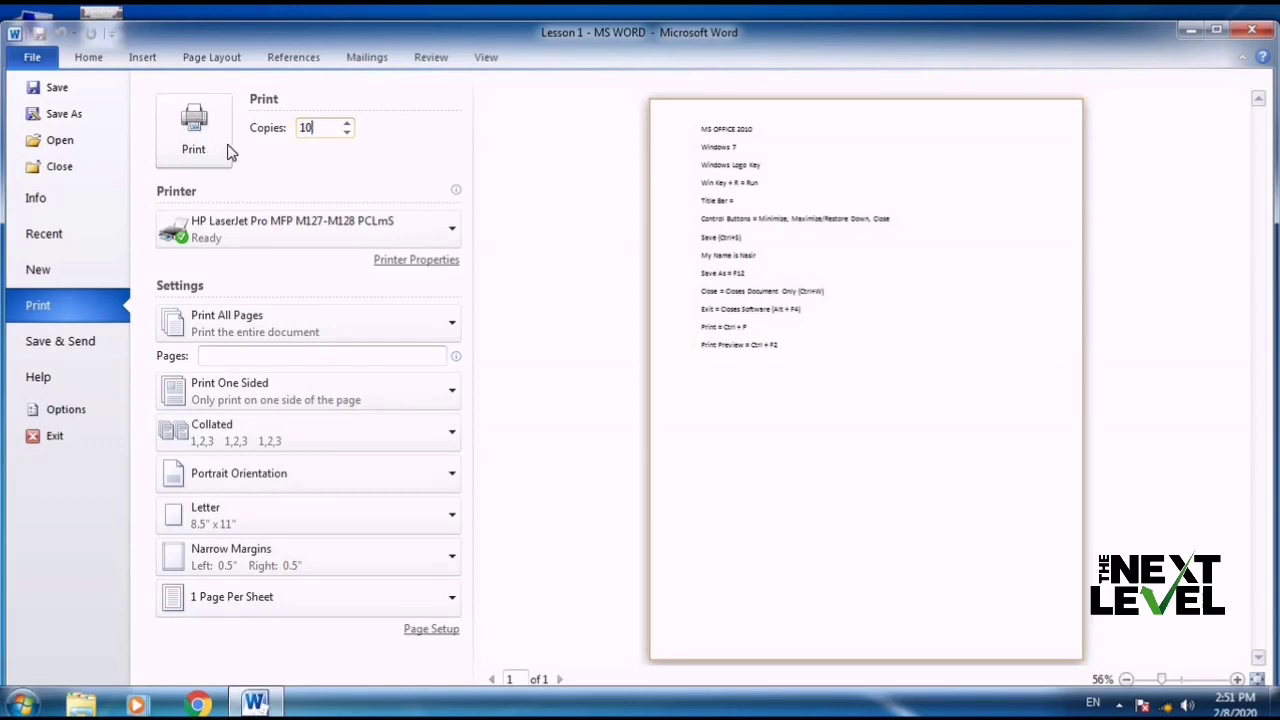
pyautogui.write('0')
# Look through the printer and Print All Pages lists unchanged, then return to the notes.
pyautogui.click(320, 239)
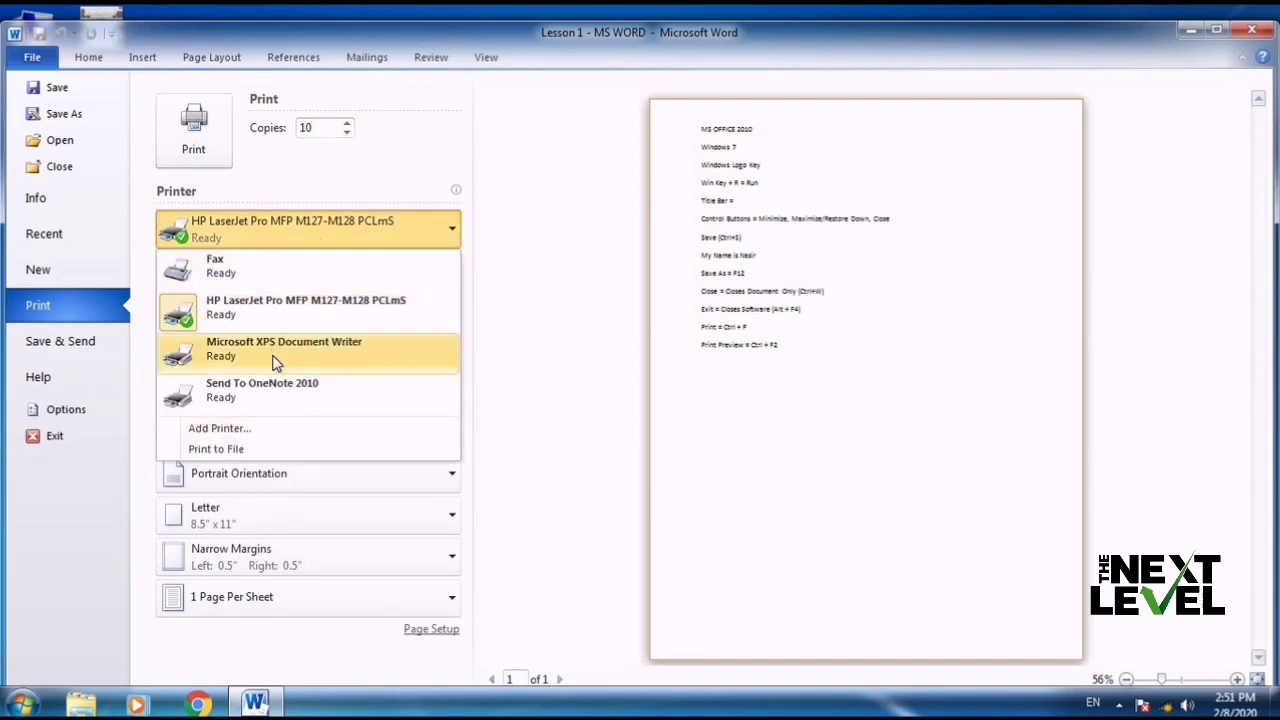
pyautogui.click(535, 368)
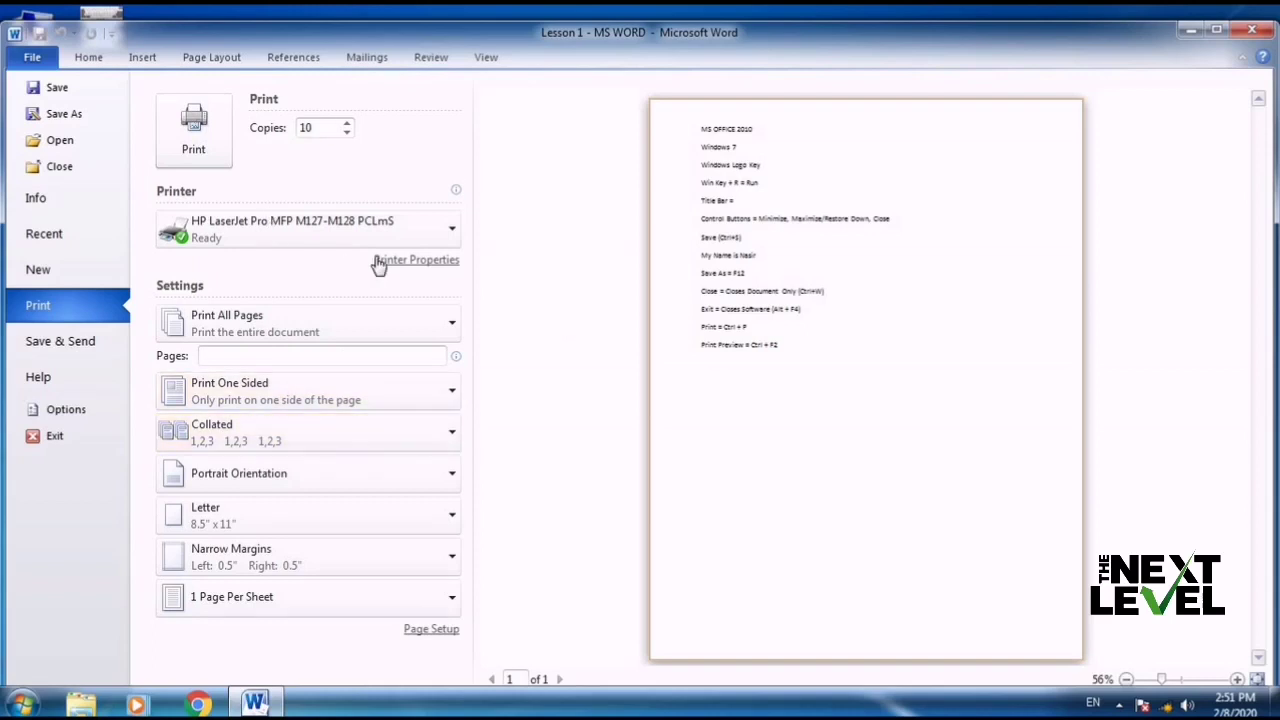
pyautogui.click(416, 233)
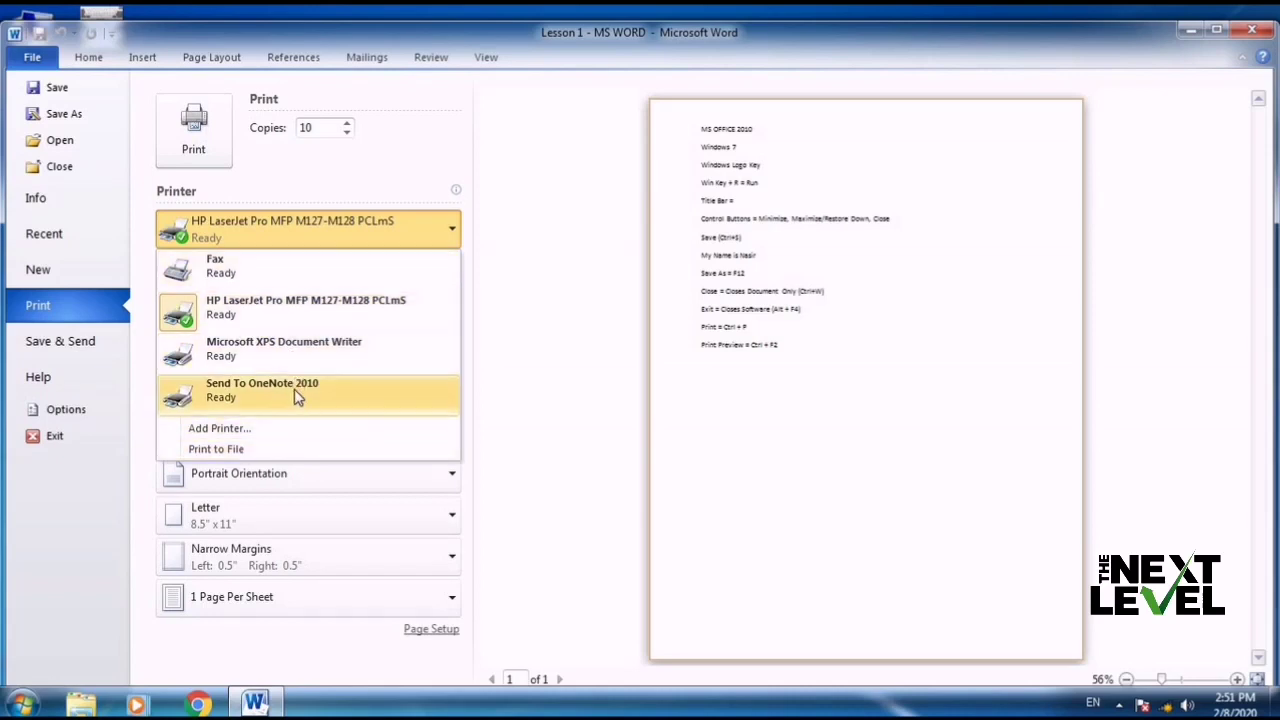
pyautogui.click(295, 238)
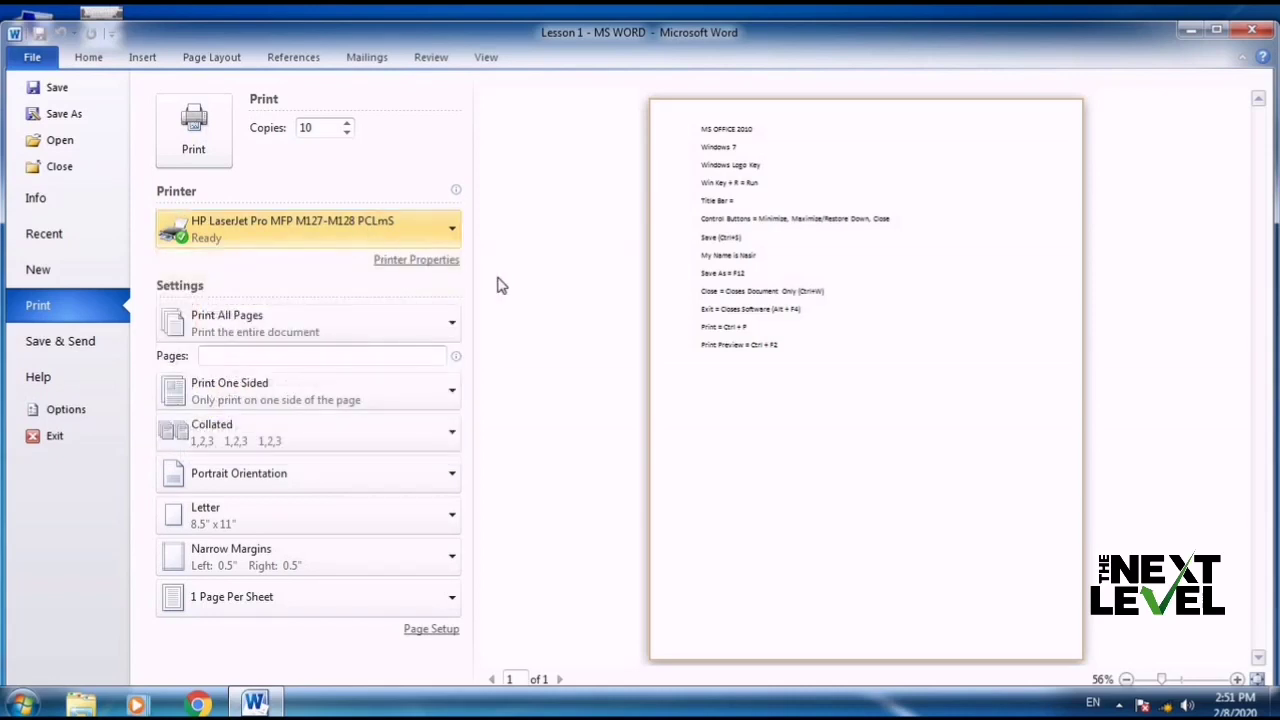
pyautogui.click(352, 337)
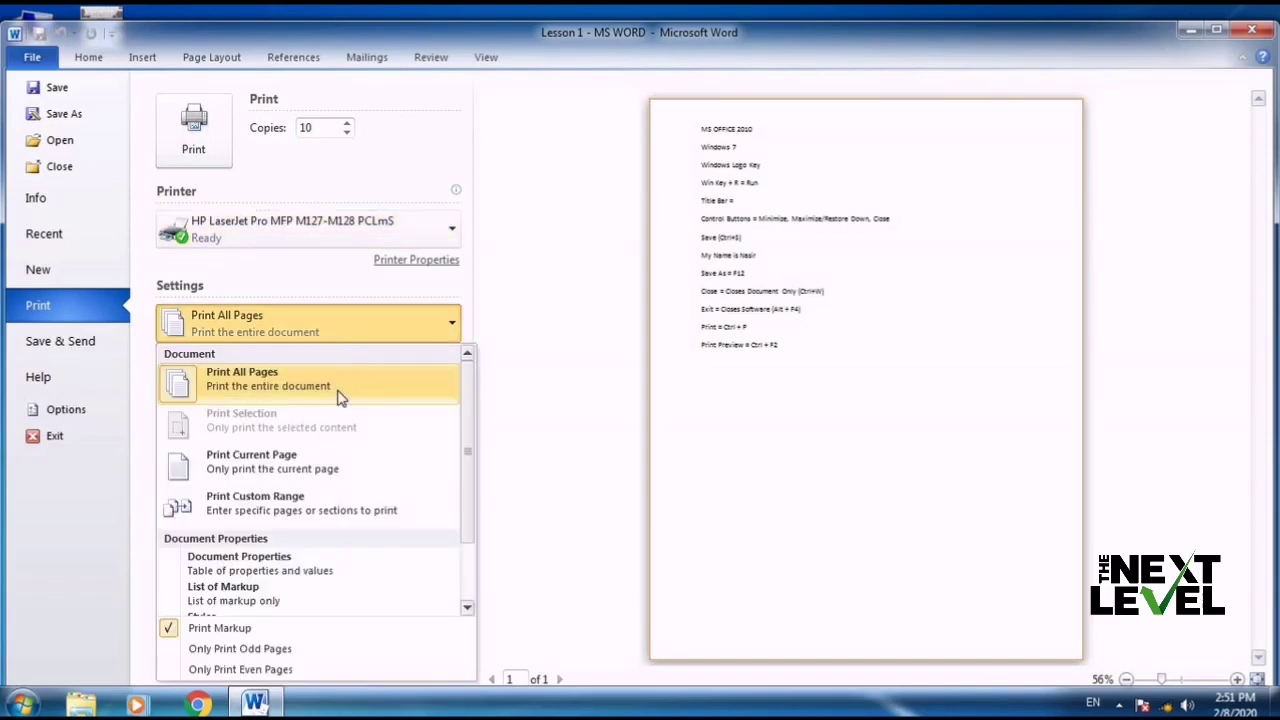
pyautogui.click(582, 412)
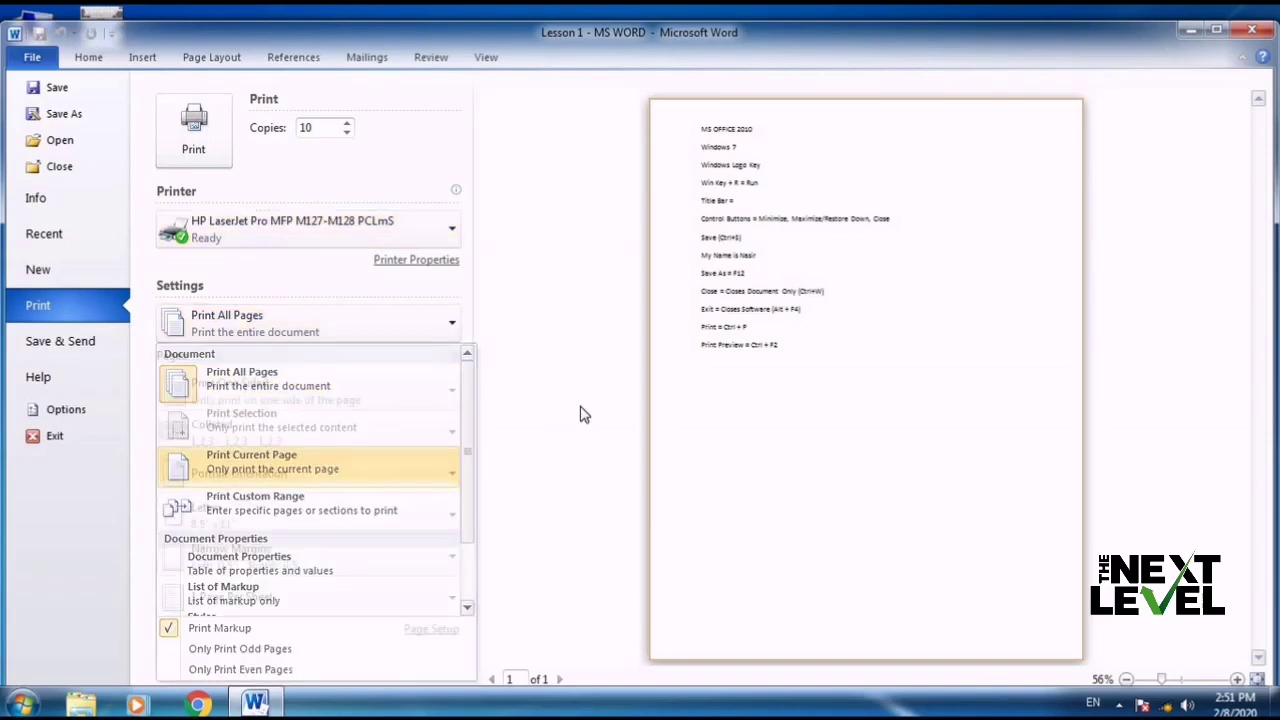
pyautogui.click(90, 60)
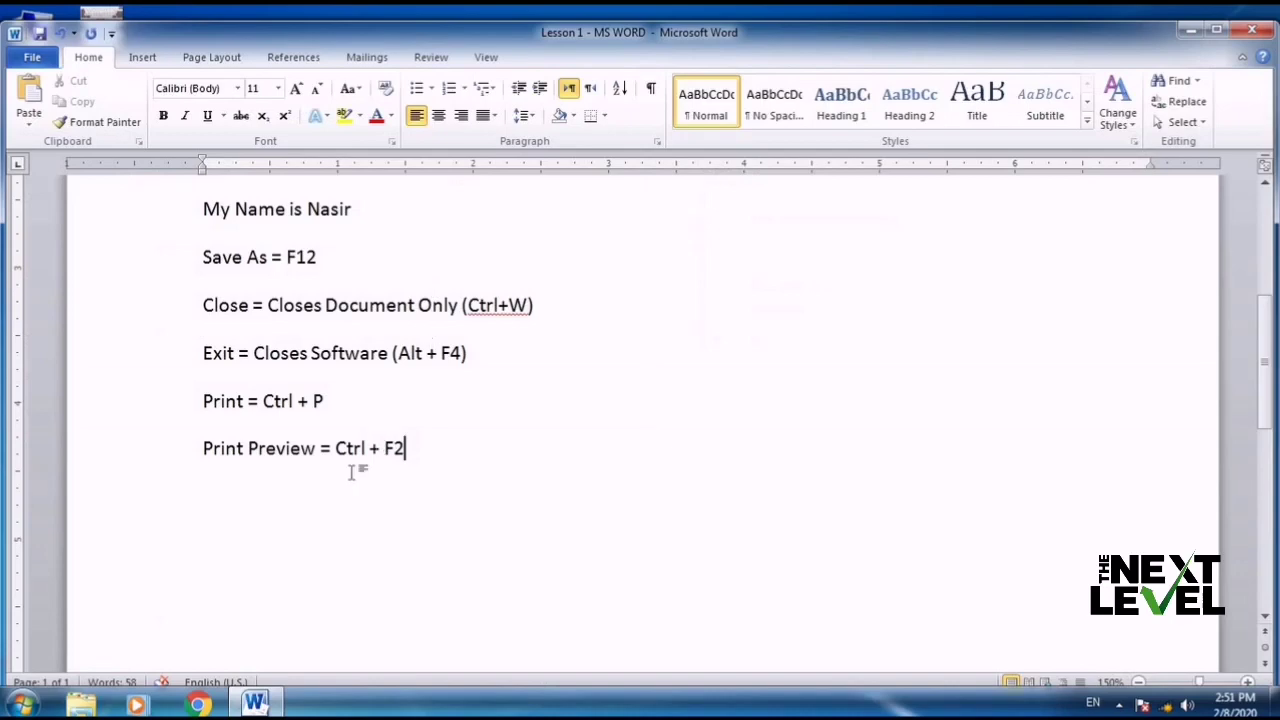
# Select the entire notes text for copying.
pyautogui.scroll(-5, 357, 471)
pyautogui.scroll(6, 473, 528)
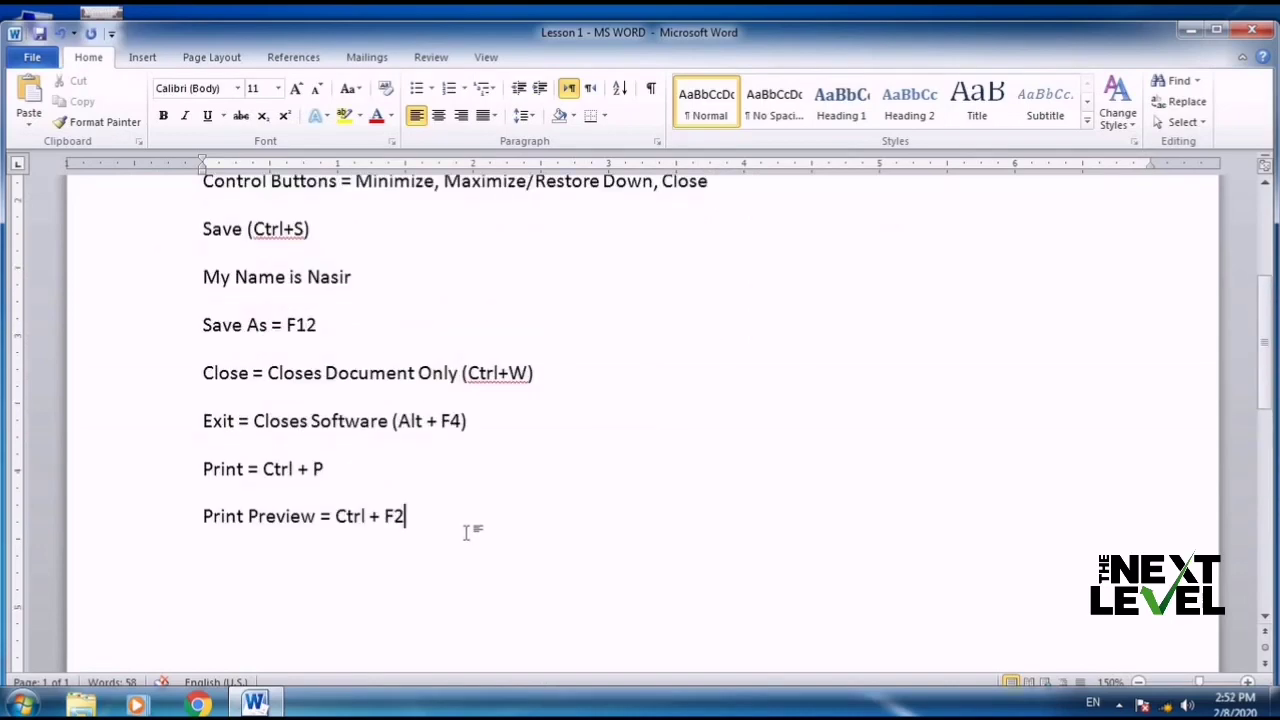
pyautogui.tripleClick(174, 363)
pyautogui.scroll(5, 174, 363)
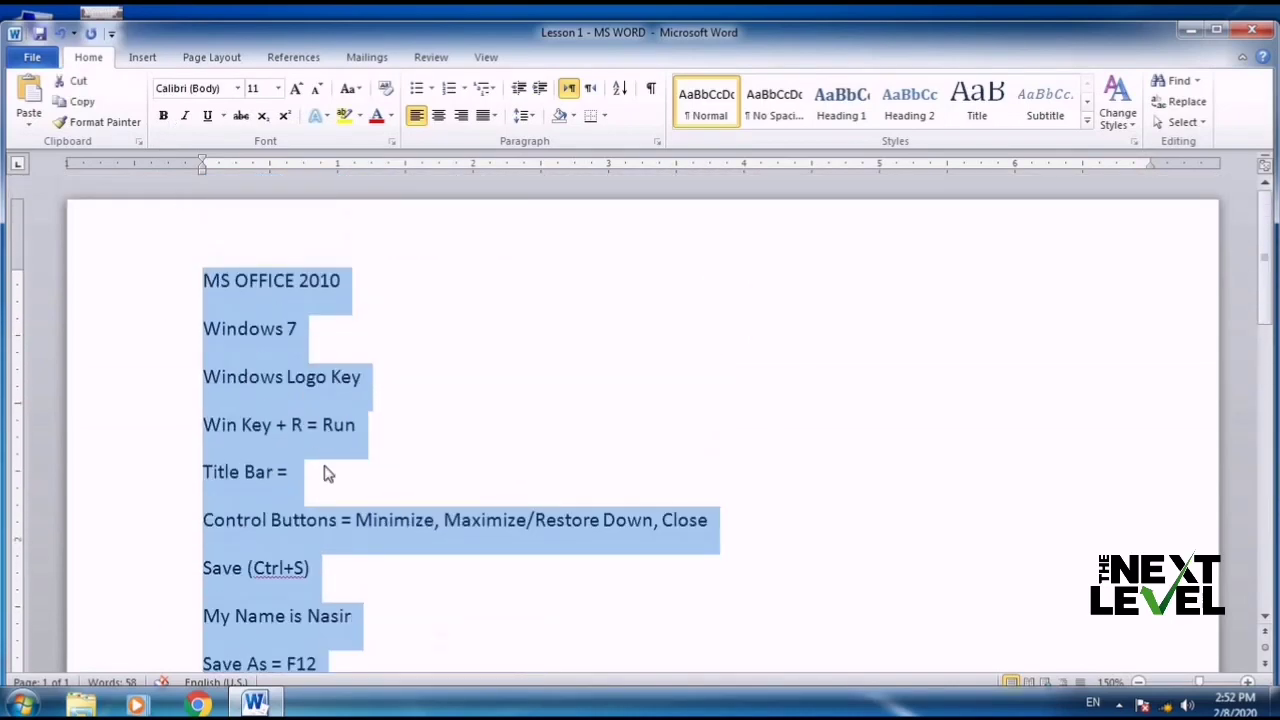
pyautogui.scroll(-5, 350, 530)
pyautogui.click(350, 538)
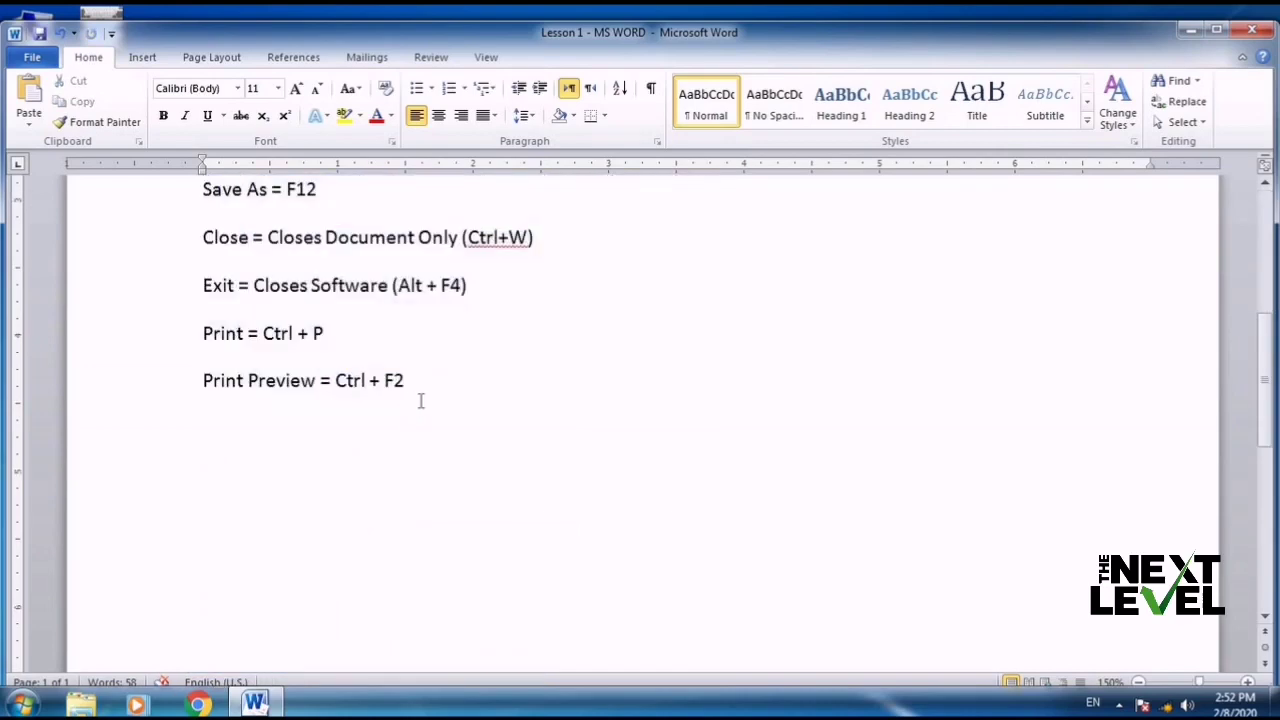
# Paste the notes on a new line after 'Print Preview = Ctrl + F2' and check the 290-word count.
pyautogui.click(421, 400)
pyautogui.press('Return')
pyautogui.hotkey('ctrl', 'v')
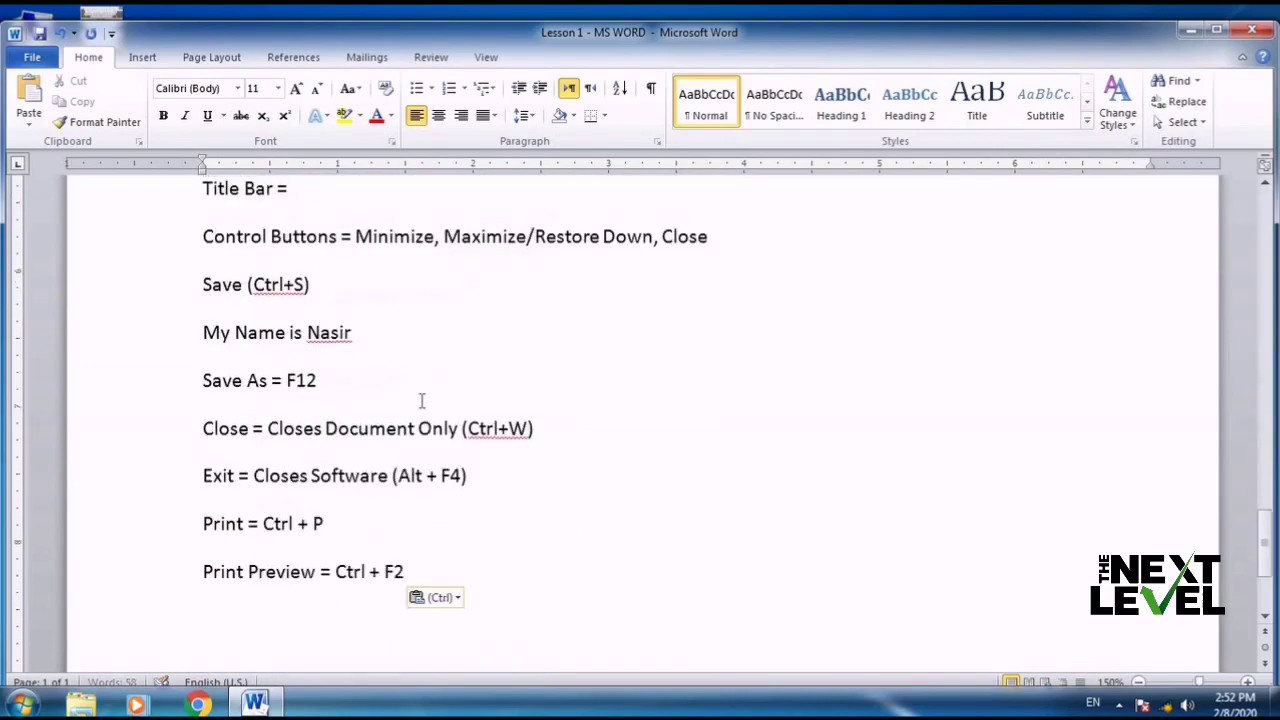
pyautogui.scroll(1, 127, 617)
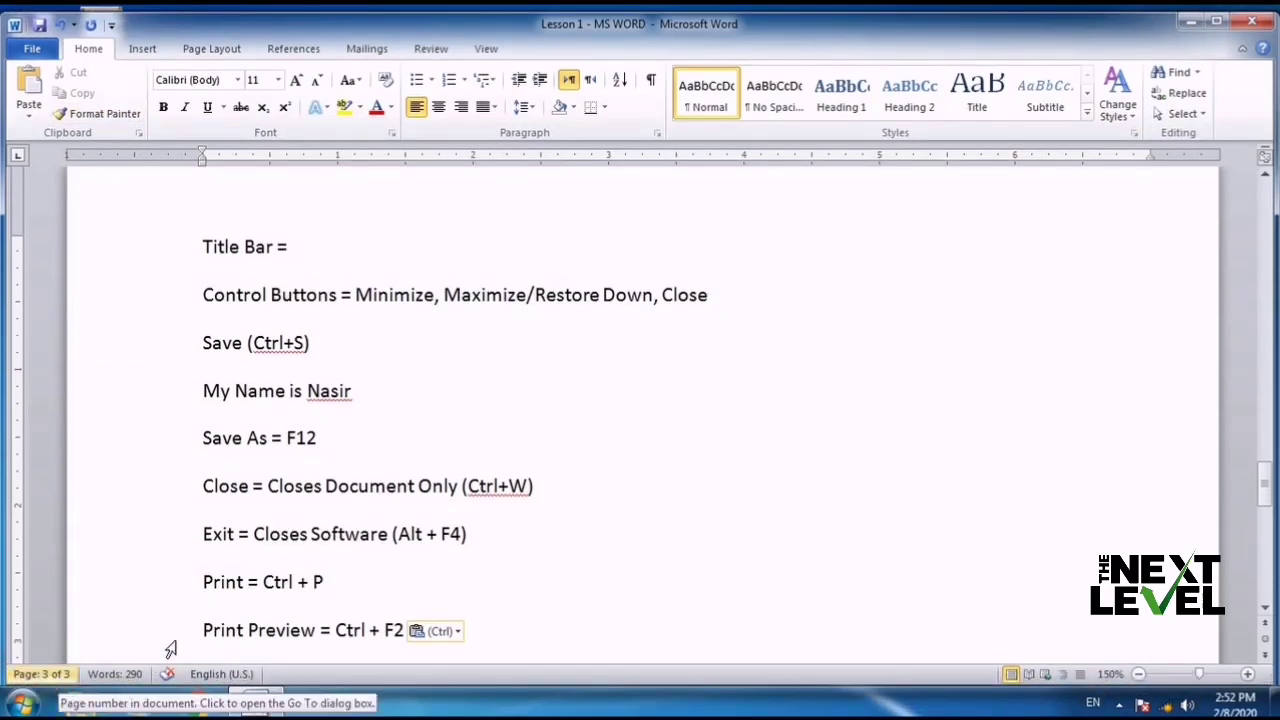
pyautogui.scroll(-3, 314, 531)
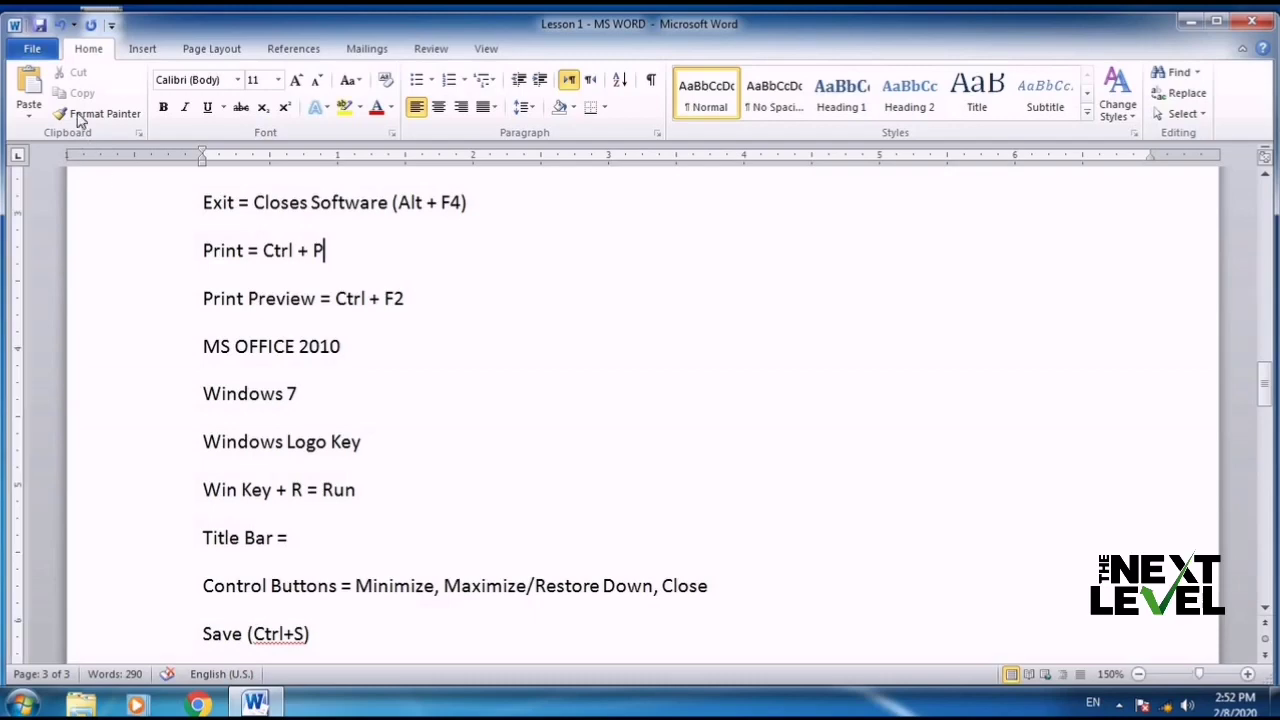
pyautogui.click(36, 50)
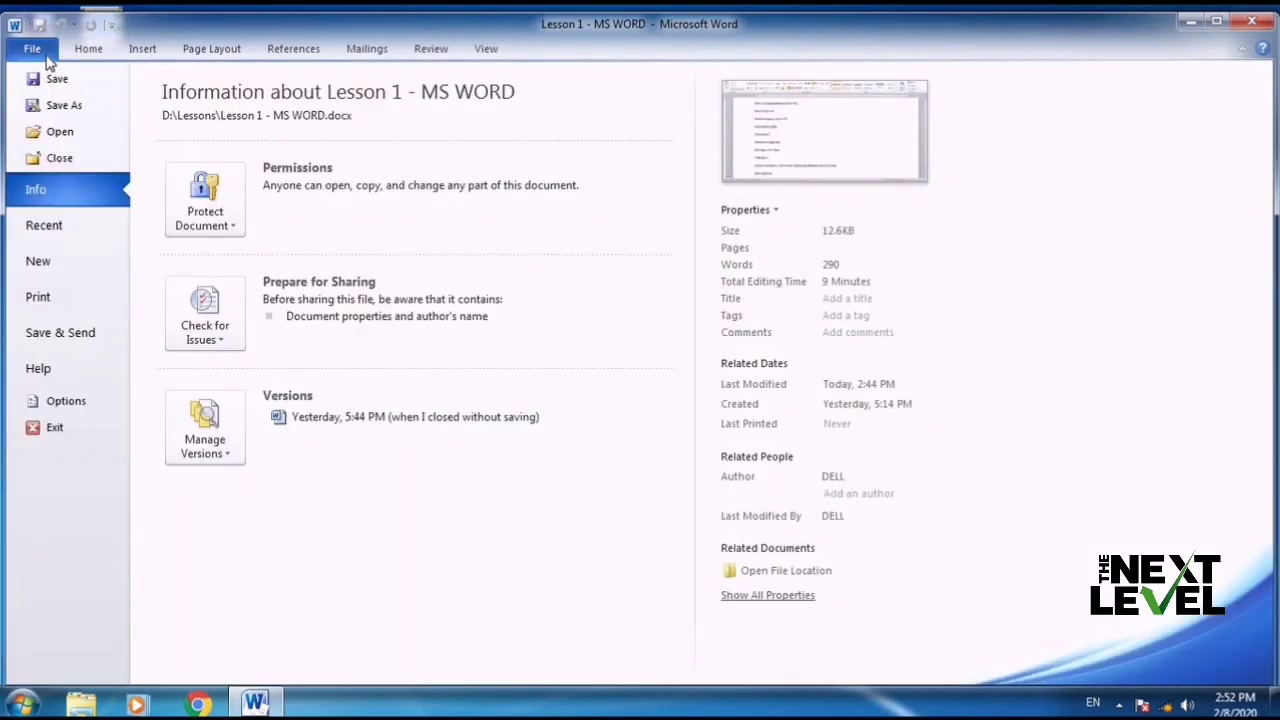
# Set printing to Print Current Page on the Print page, then return to the document.
pyautogui.click(70, 302)
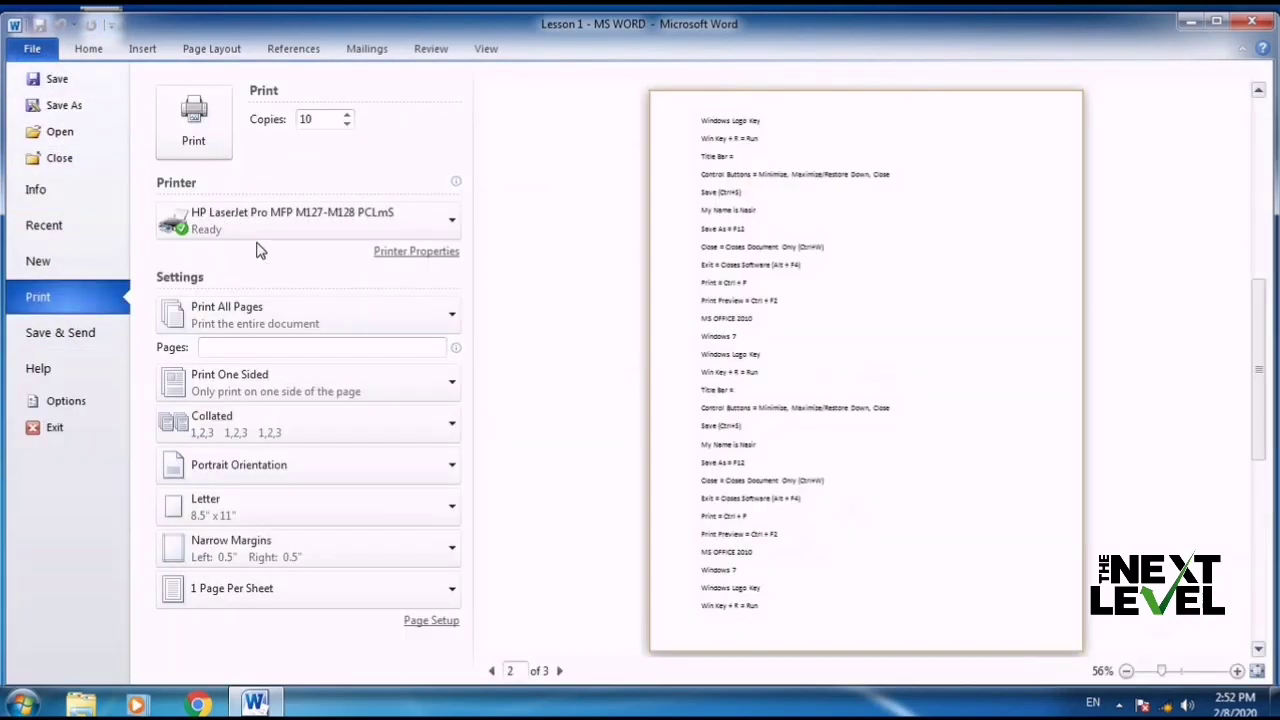
pyautogui.click(237, 315)
pyautogui.click(237, 315)
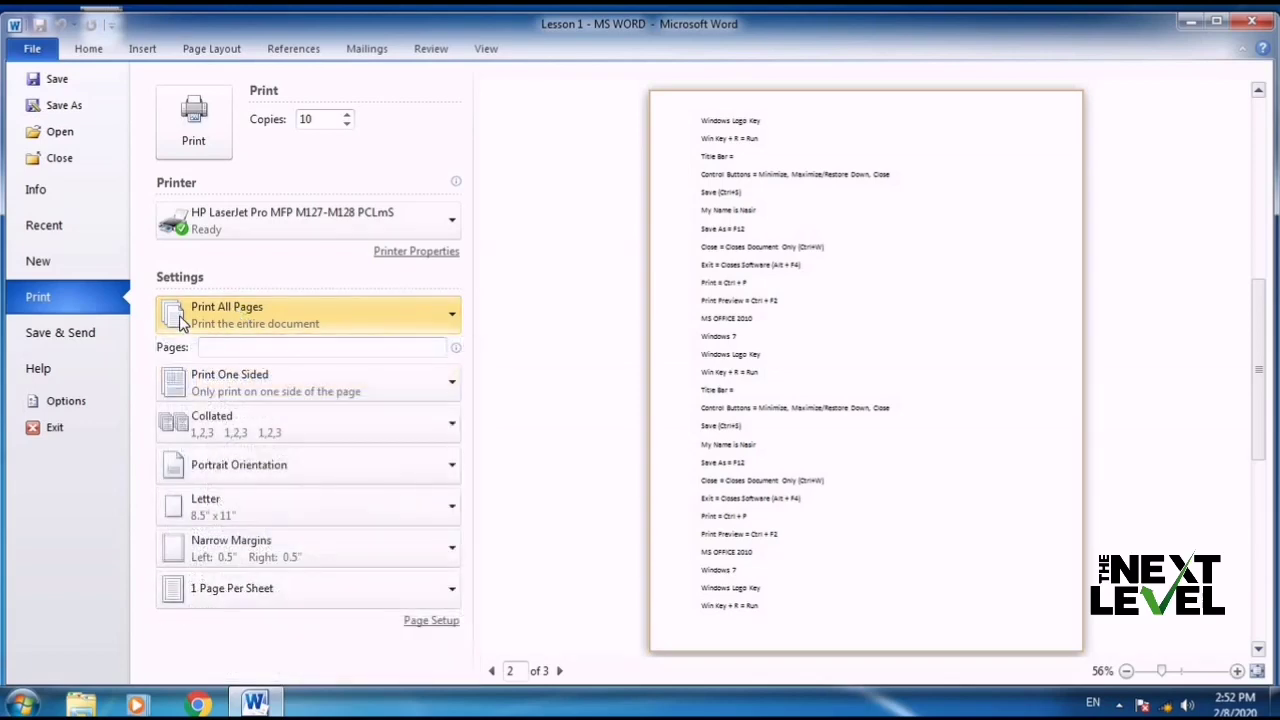
pyautogui.click(205, 323)
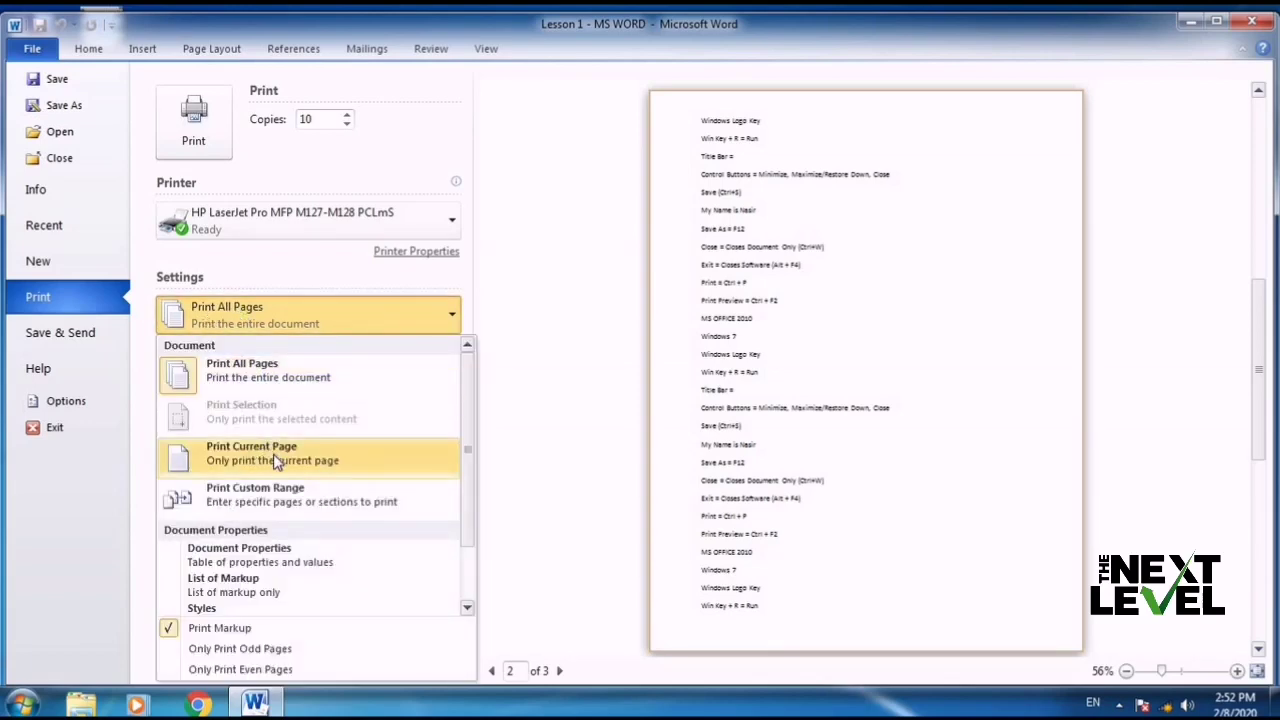
pyautogui.click(276, 460)
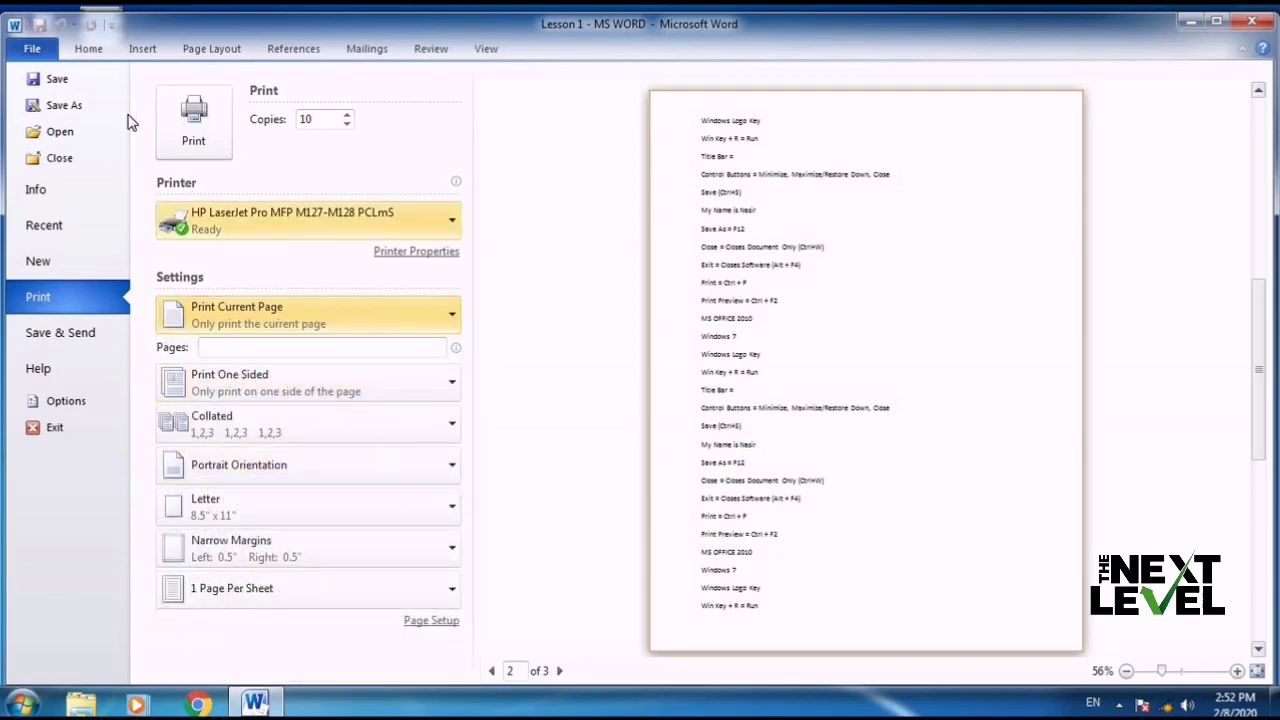
pyautogui.click(88, 48)
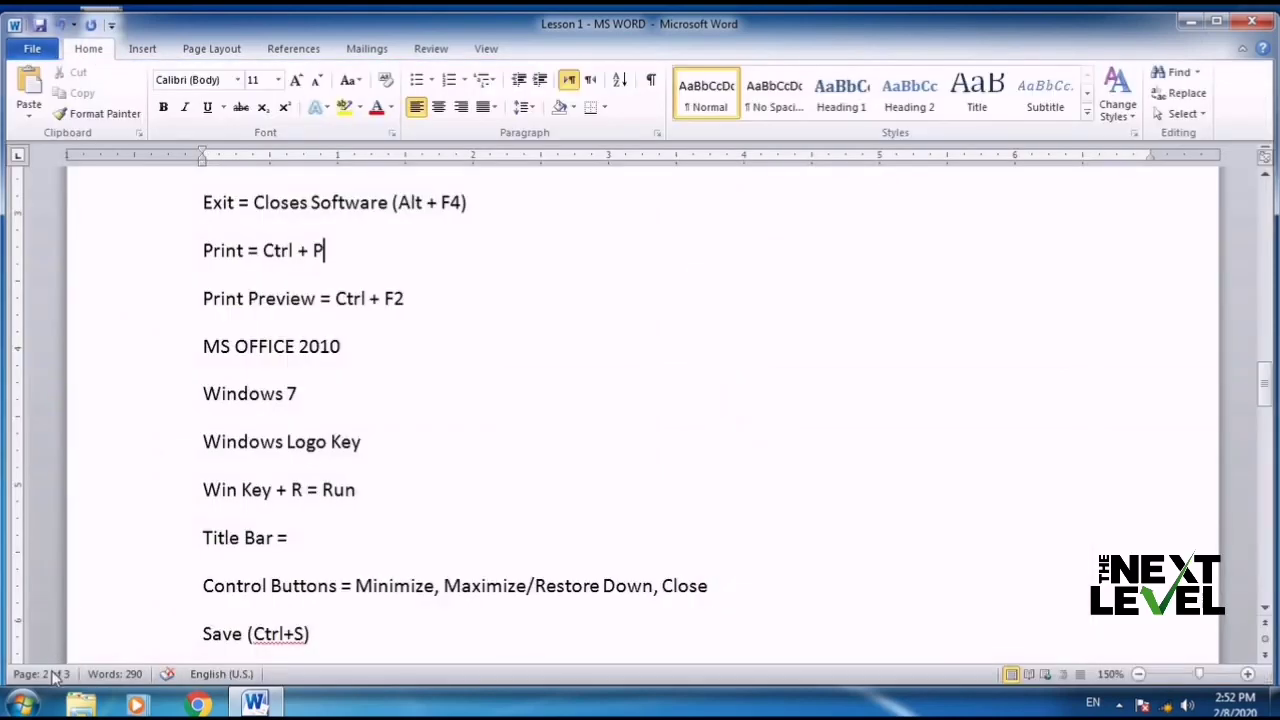
# Go back to the Print page and show the page-range choices.
pyautogui.click(42, 50)
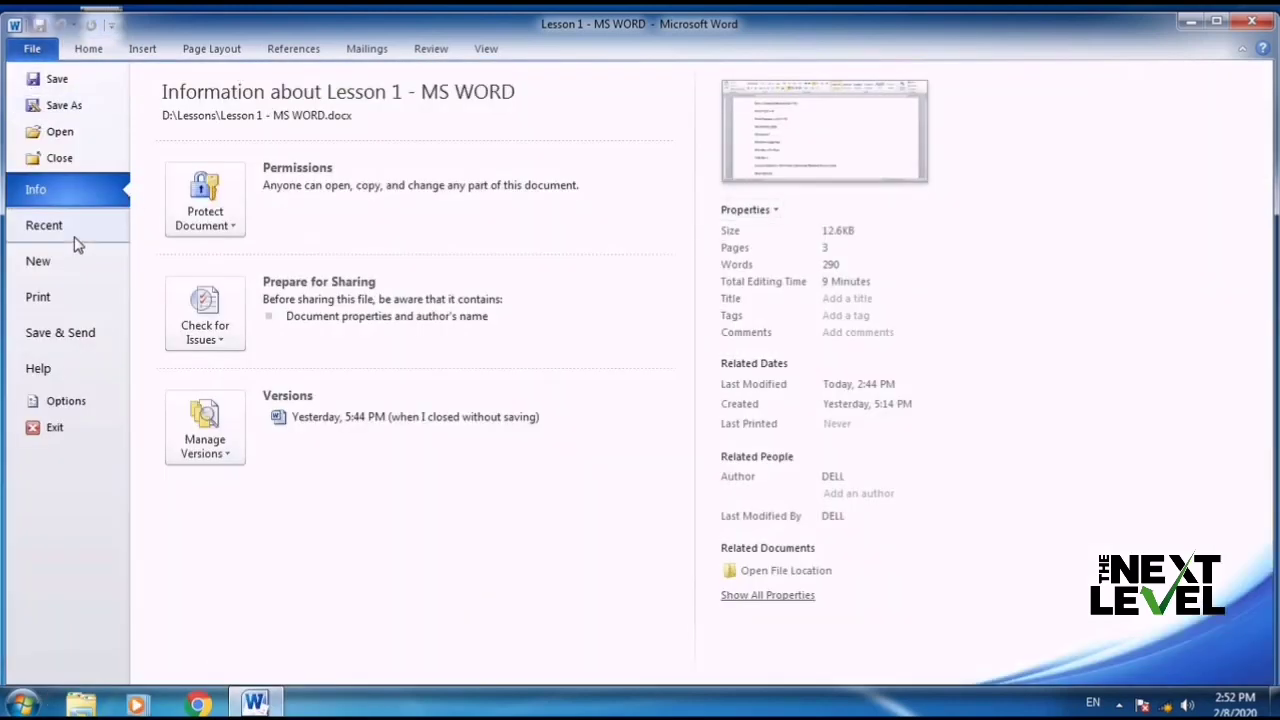
pyautogui.click(82, 304)
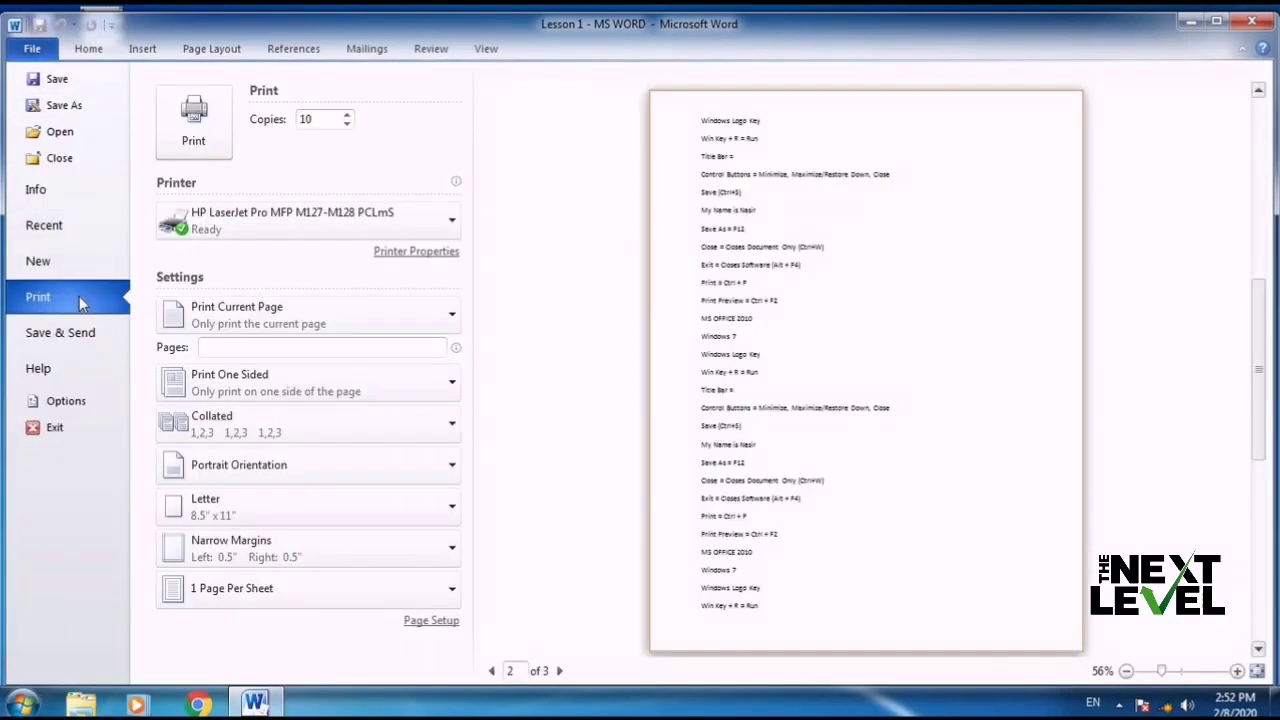
pyautogui.click(310, 310)
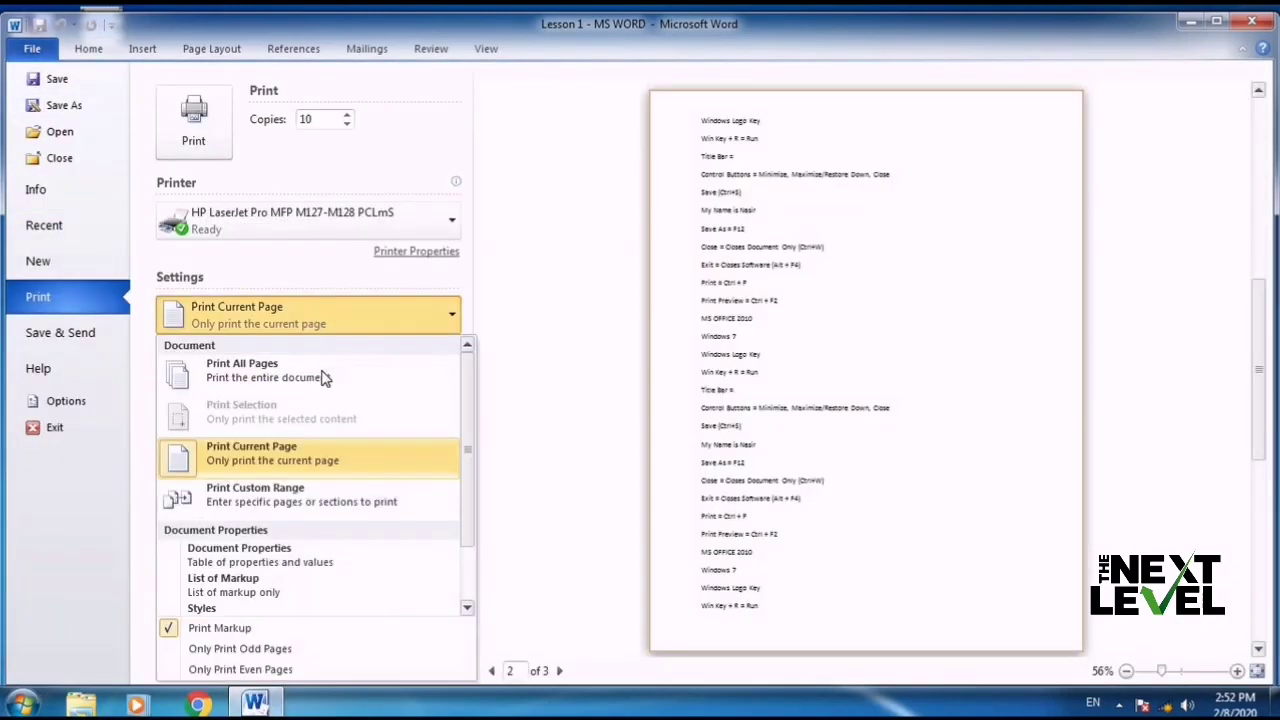
# Switch to Print Custom Range and enter the pages 2,4,6-10.
pyautogui.click(298, 516)
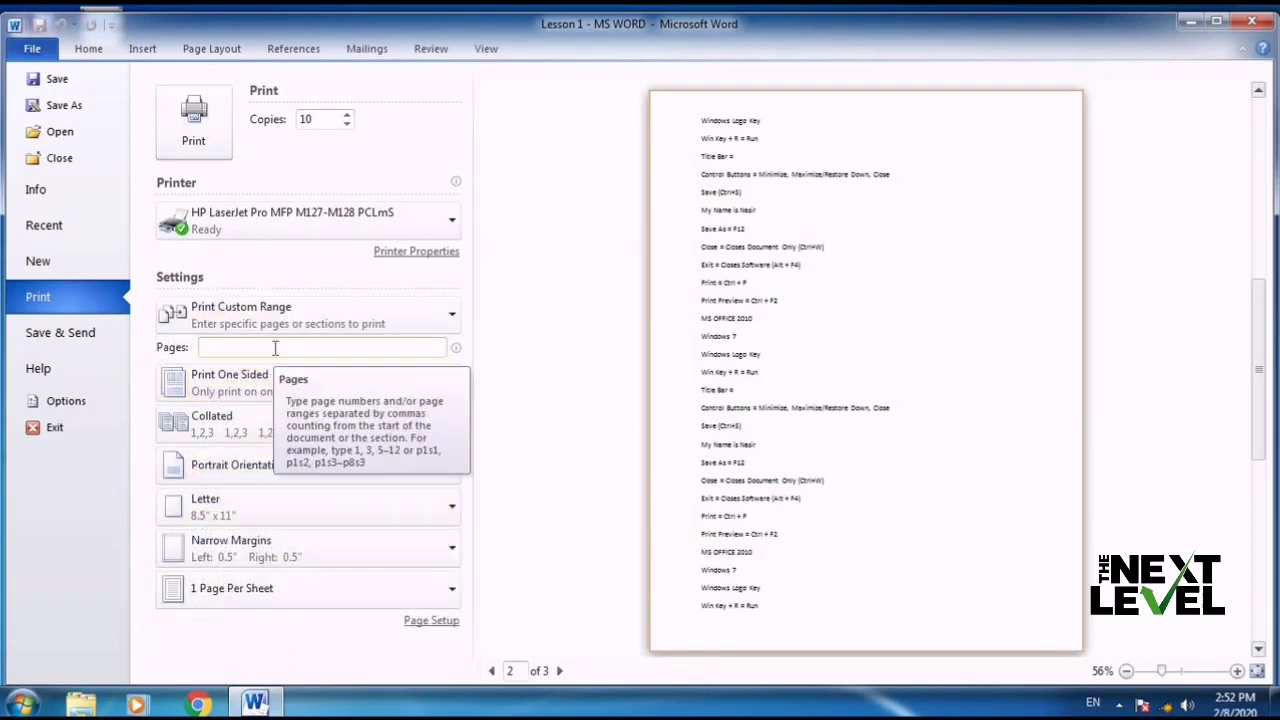
pyautogui.write('1')
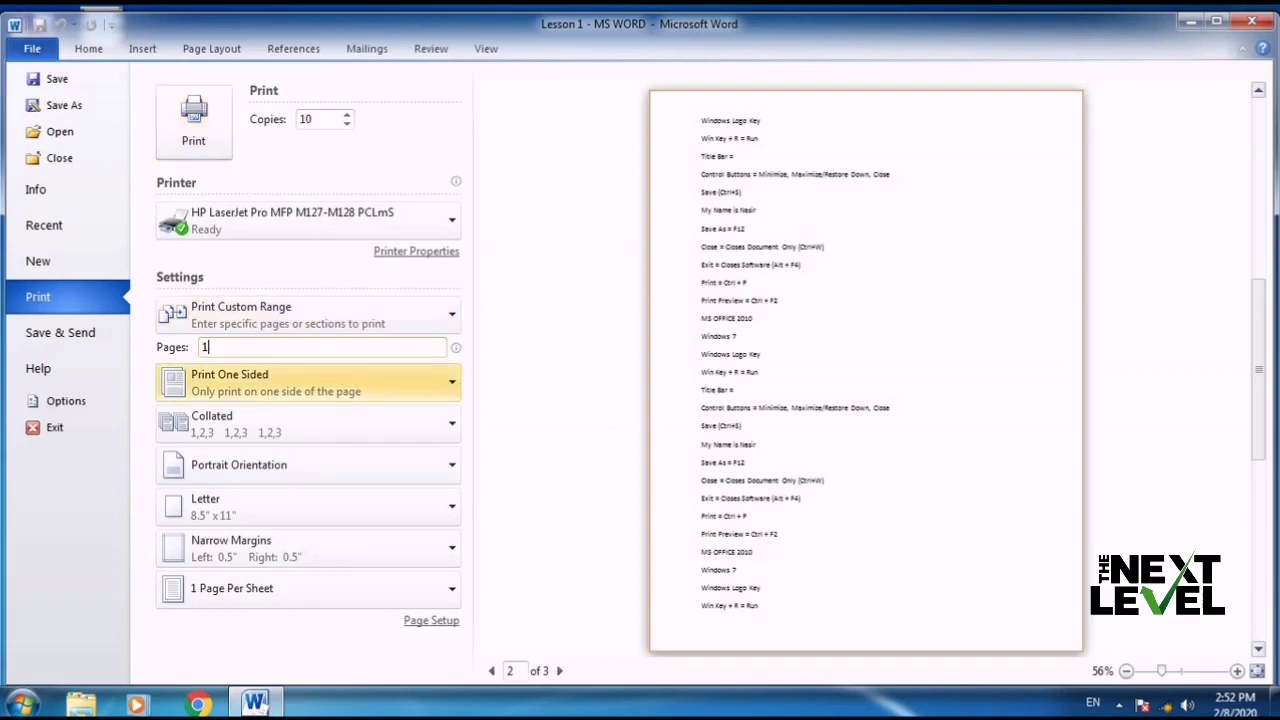
pyautogui.press('BackSpace')
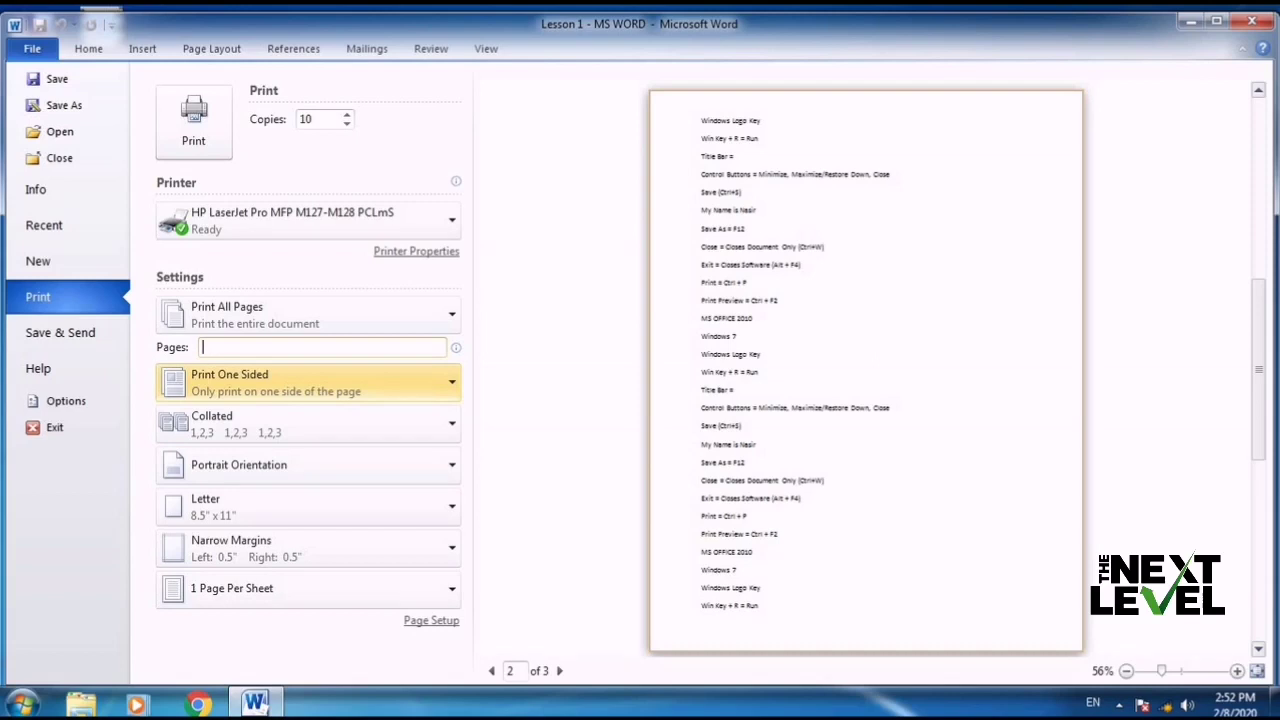
pyautogui.write('2,4,6-10')
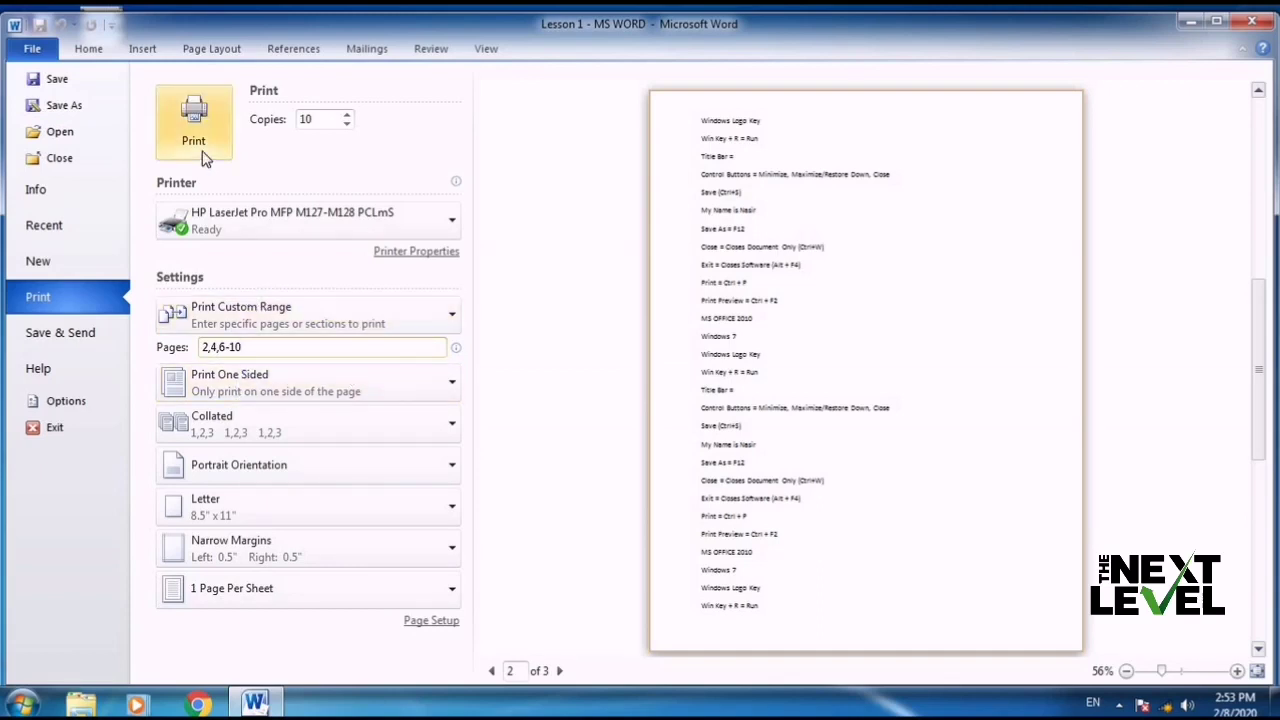
pyautogui.click(388, 395)
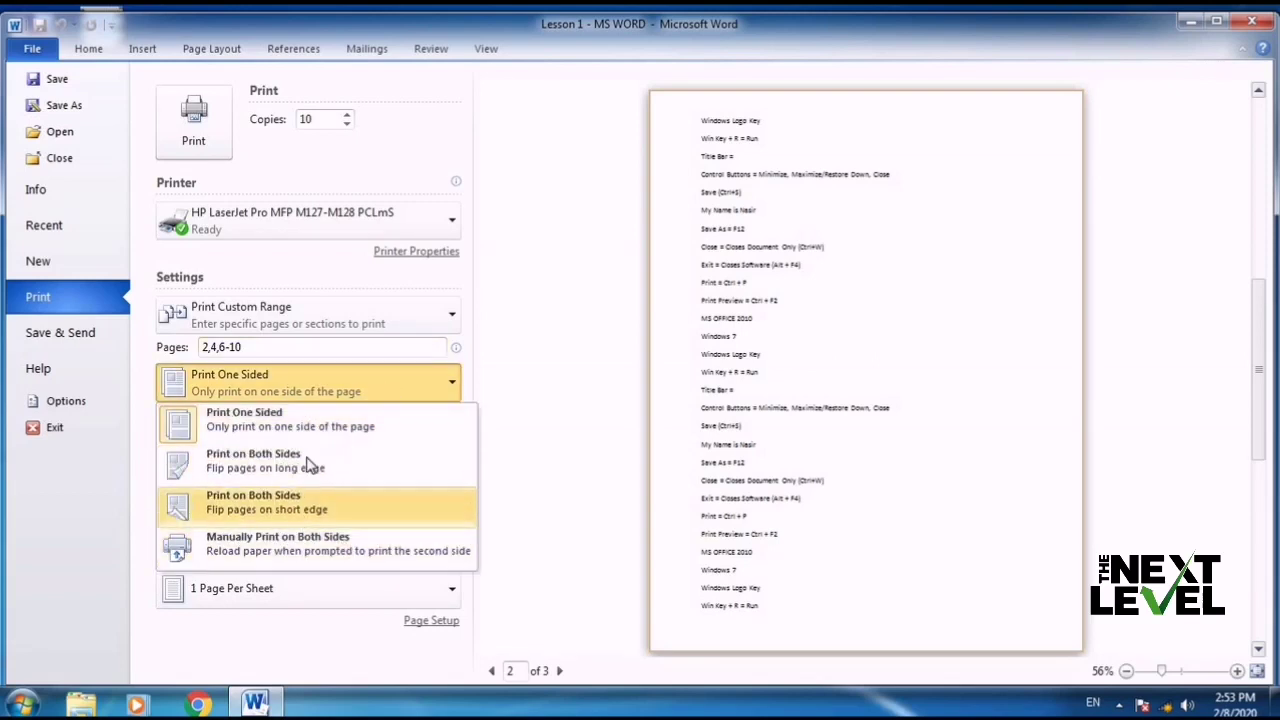
pyautogui.click(551, 477)
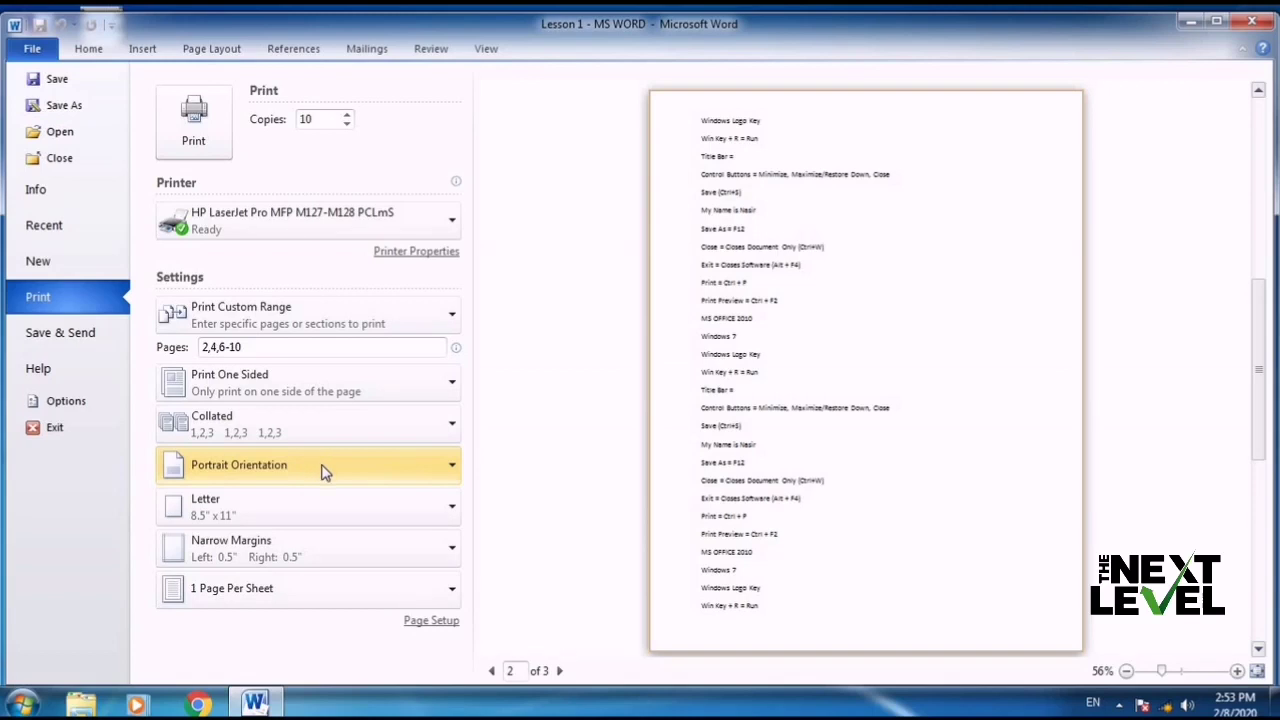
pyautogui.click(322, 470)
pyautogui.click(328, 440)
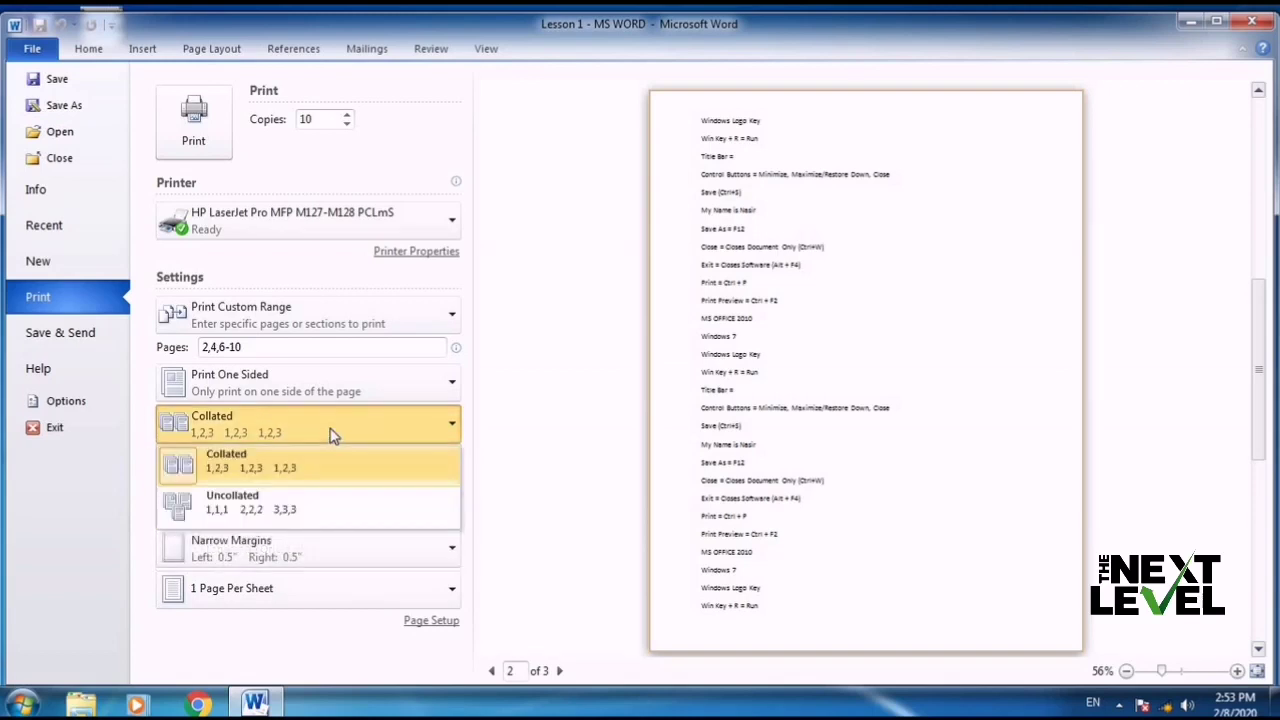
pyautogui.click(340, 443)
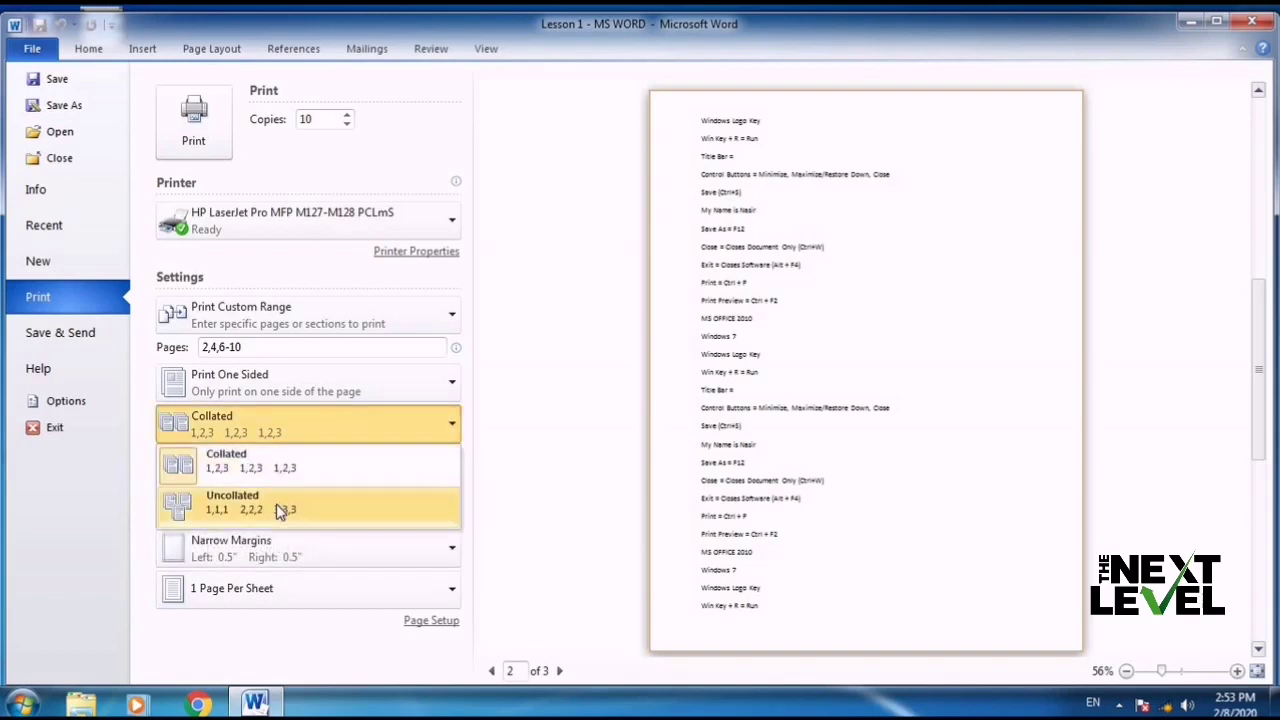
pyautogui.click(308, 120)
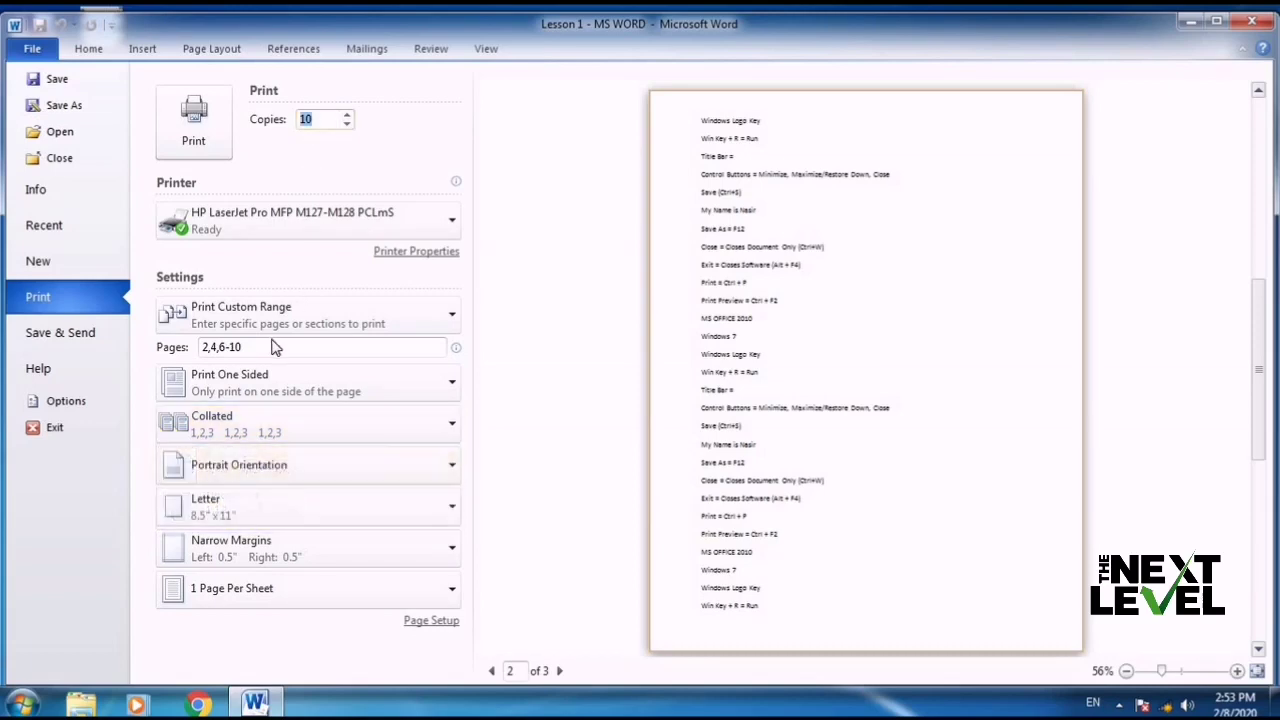
pyautogui.moveTo(236, 347)
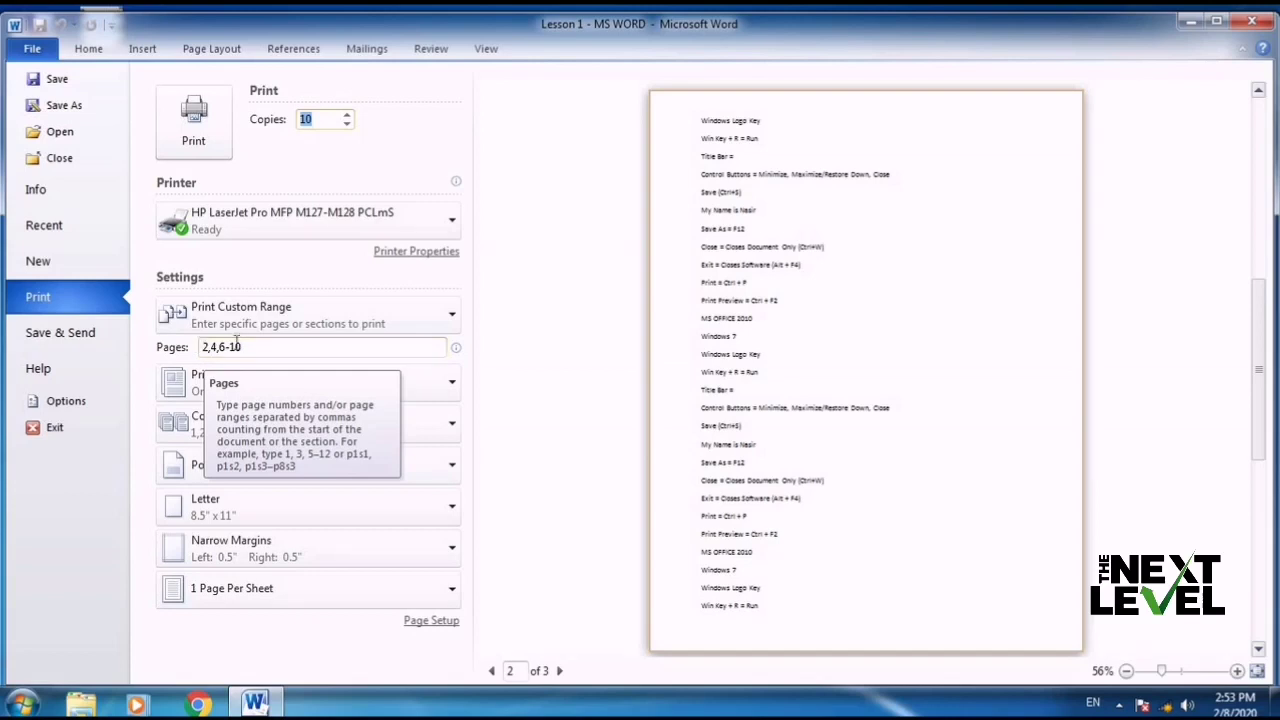
pyautogui.click(252, 436)
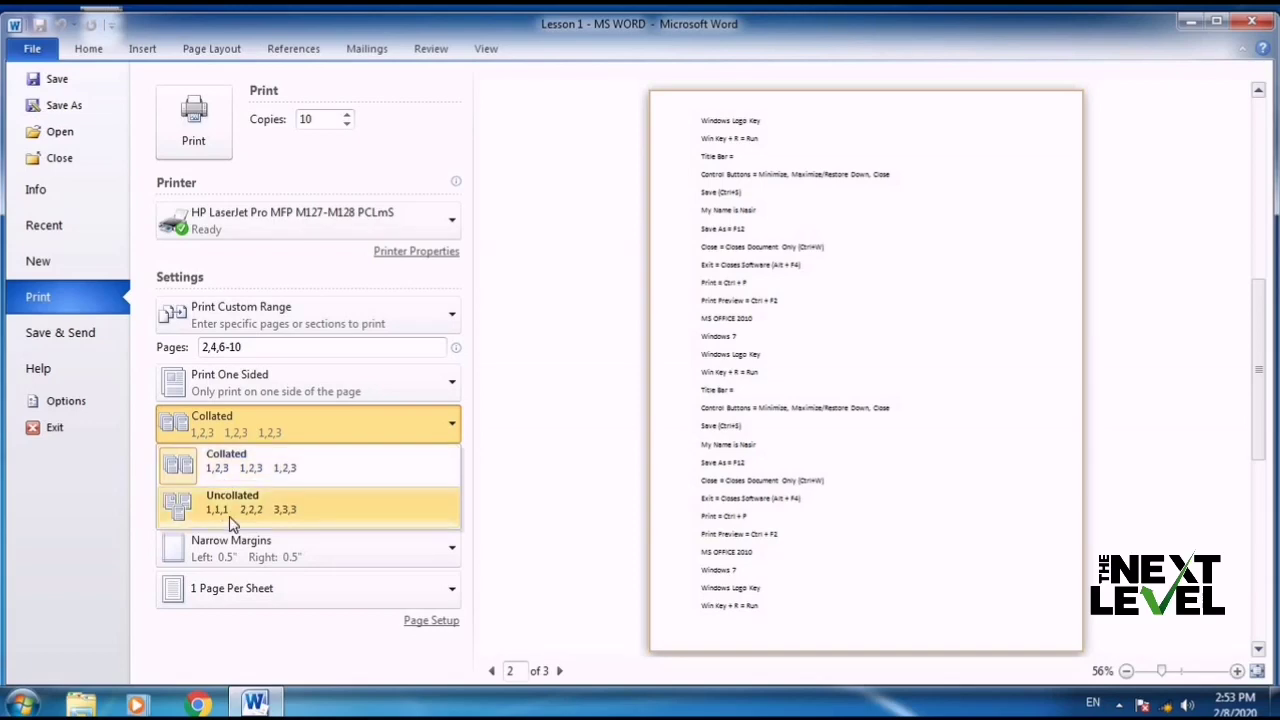
pyautogui.click(230, 518)
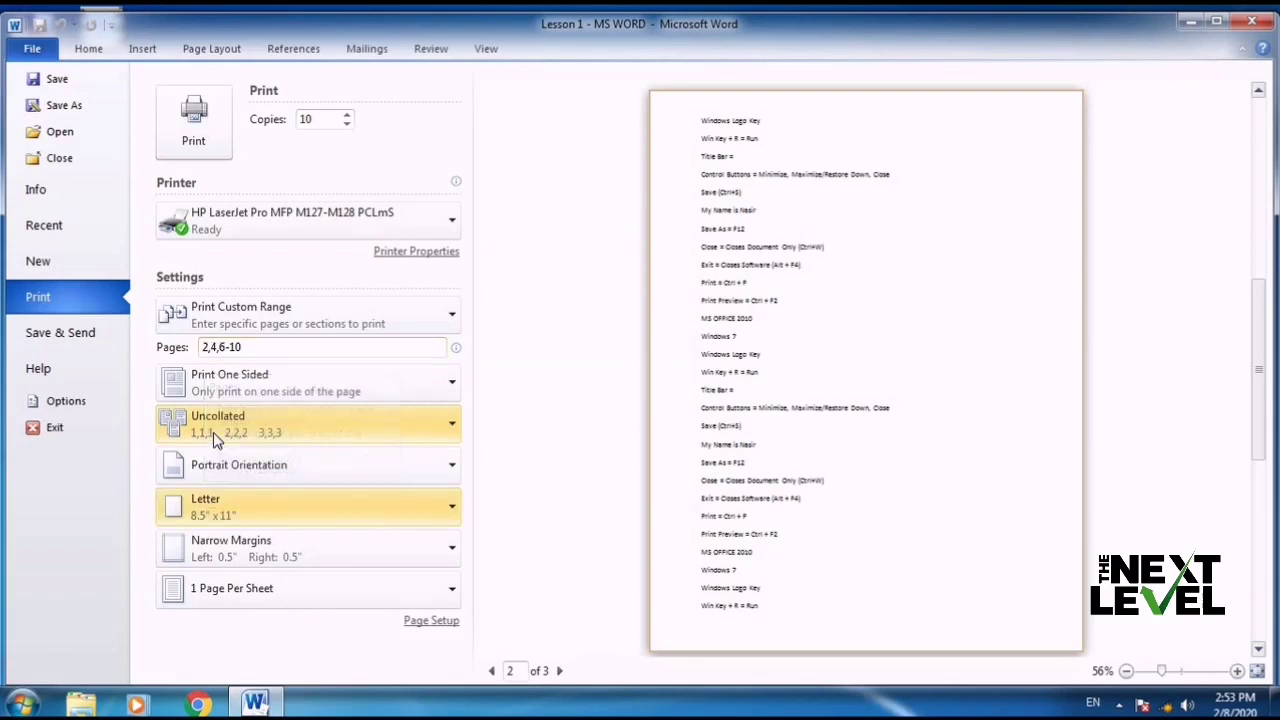
pyautogui.click(237, 442)
pyautogui.click(230, 461)
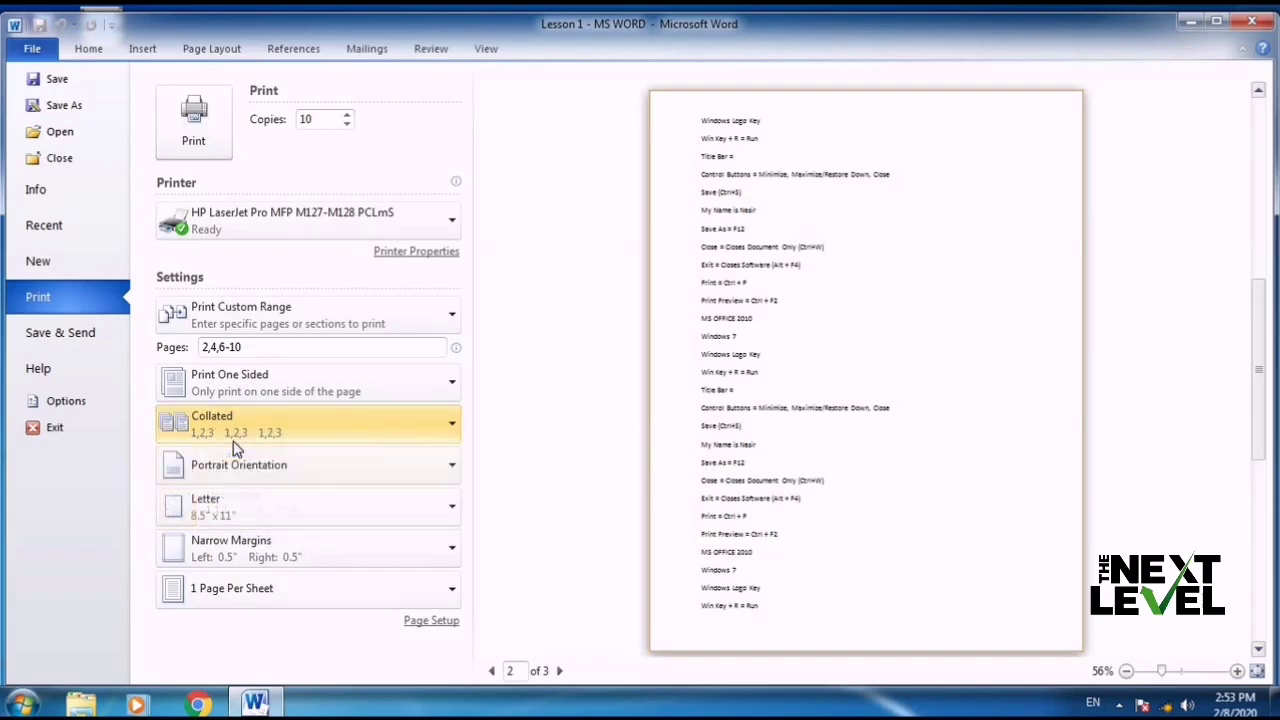
pyautogui.click(321, 480)
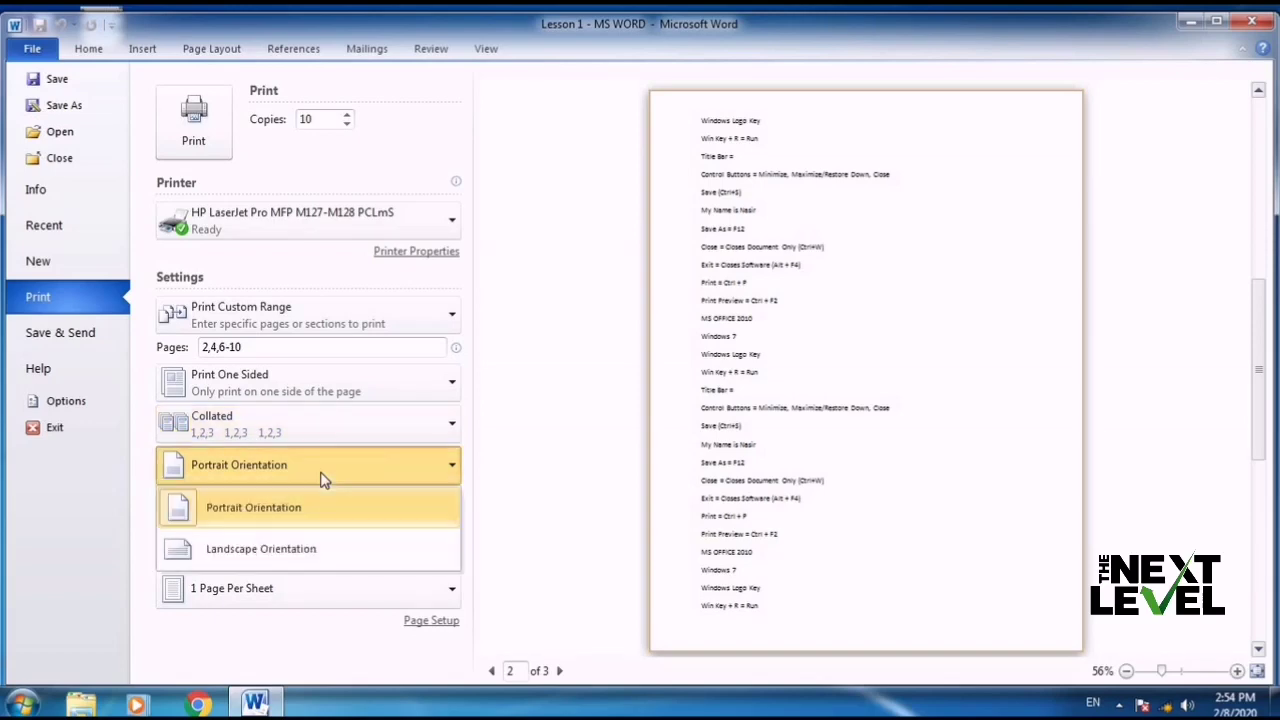
pyautogui.click(327, 562)
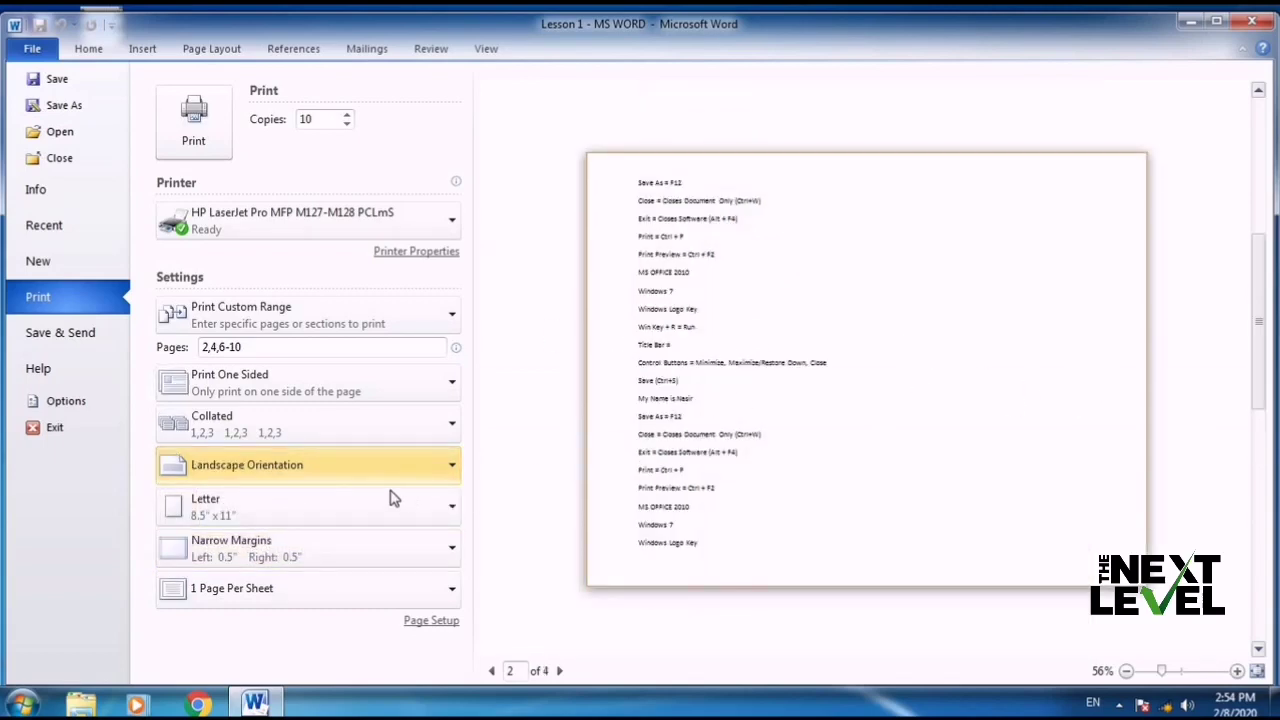
pyautogui.click(357, 478)
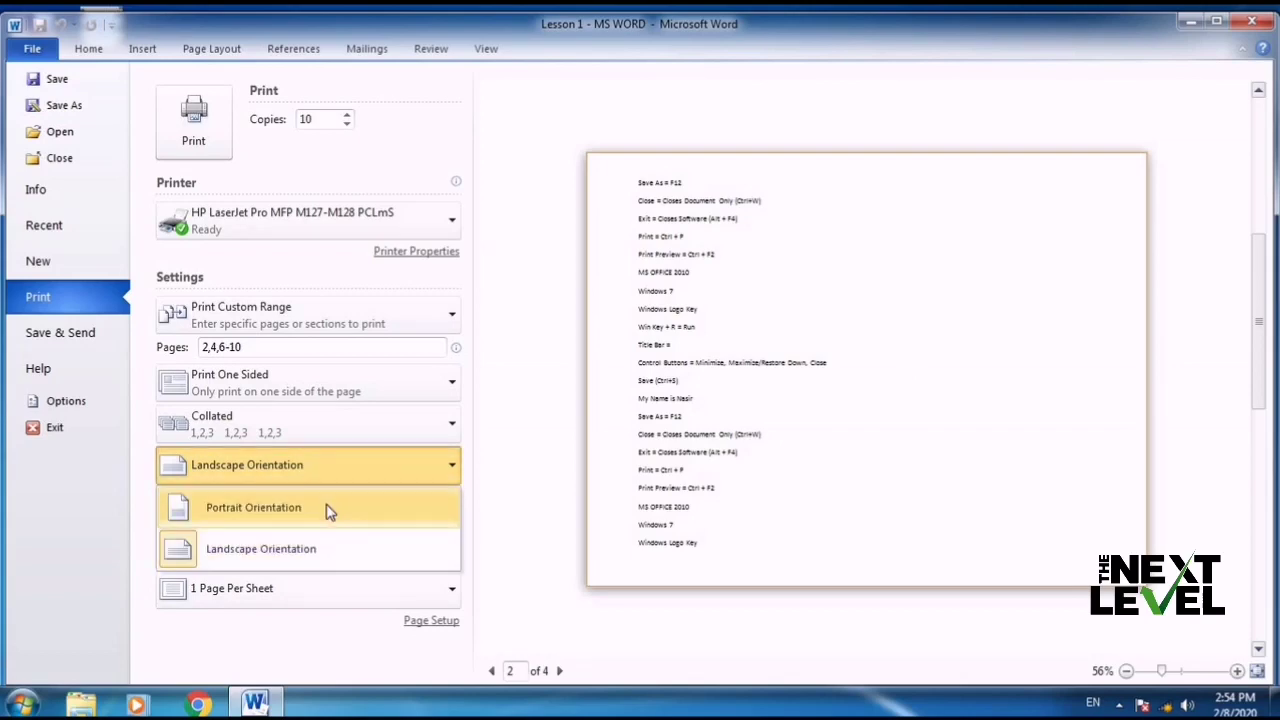
pyautogui.click(330, 512)
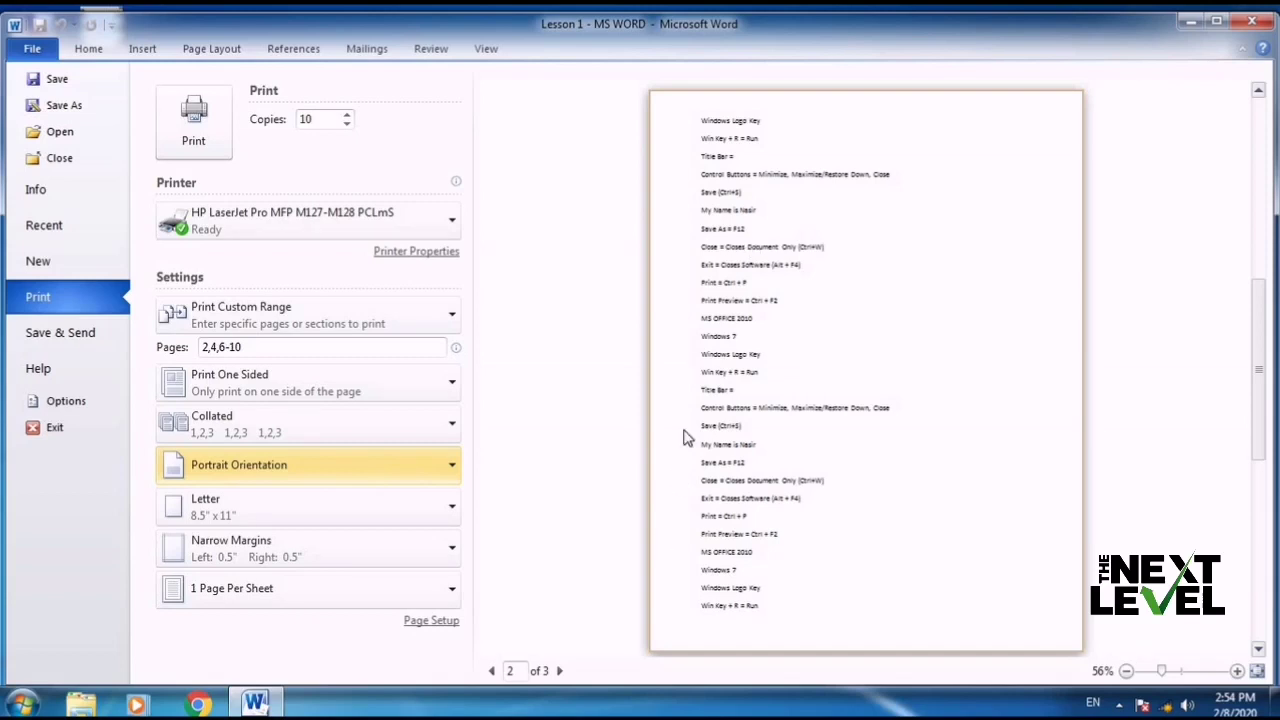
# Review paper sizes and margin presets, keeping Letter and Narrow, then return to the document.
pyautogui.click(278, 525)
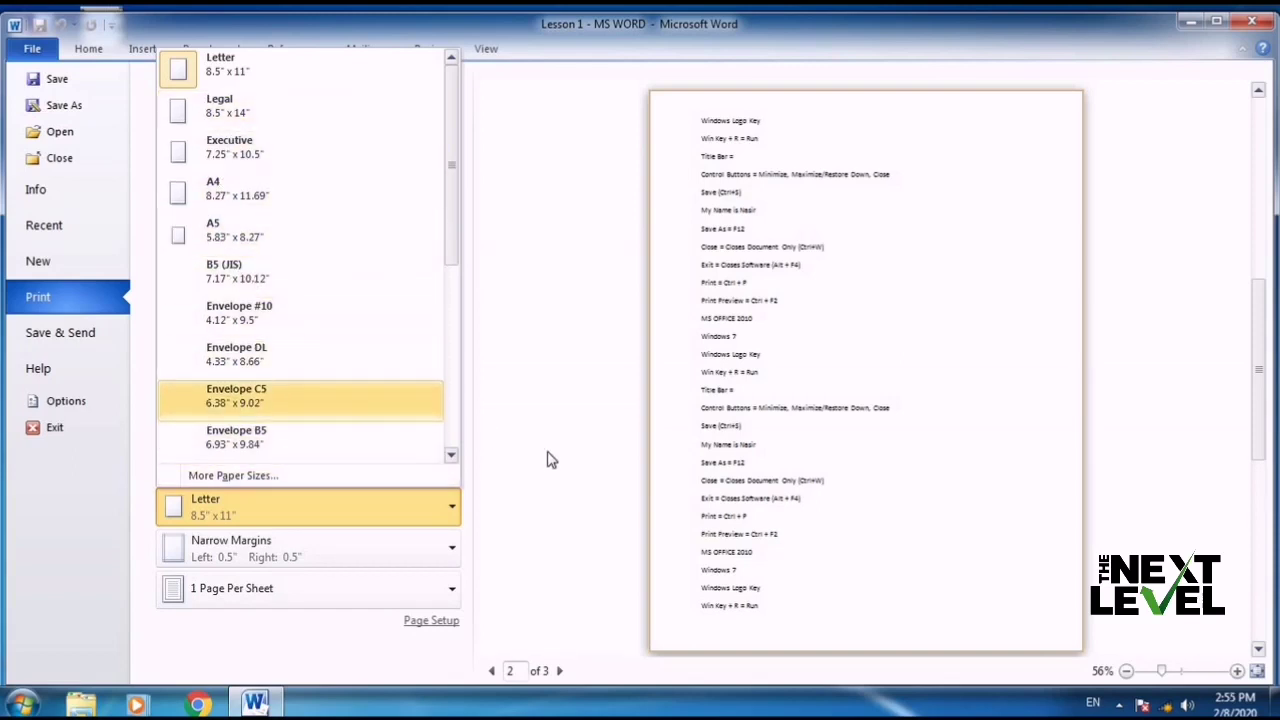
pyautogui.click(510, 600)
pyautogui.click(425, 557)
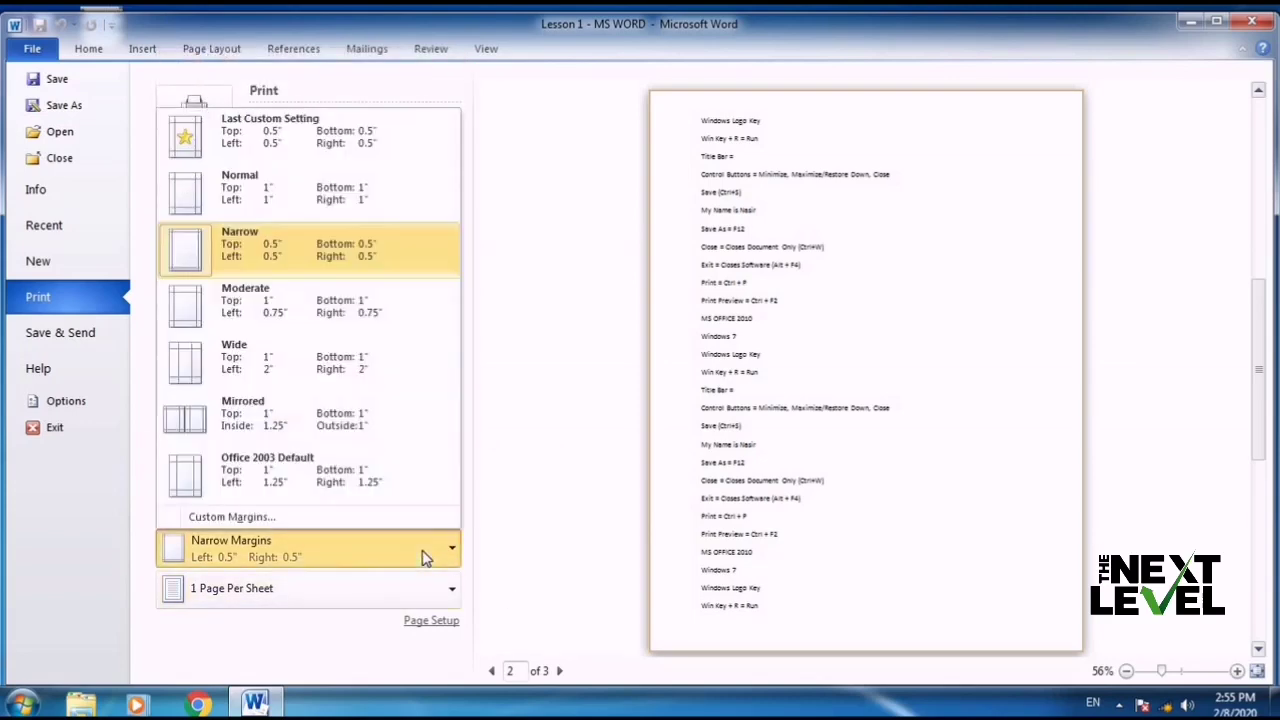
pyautogui.click(98, 53)
# Insert a page break before Windows Logo Key and place the cursor at that line's end.
pyautogui.hotkey('ctrl', 'Return')
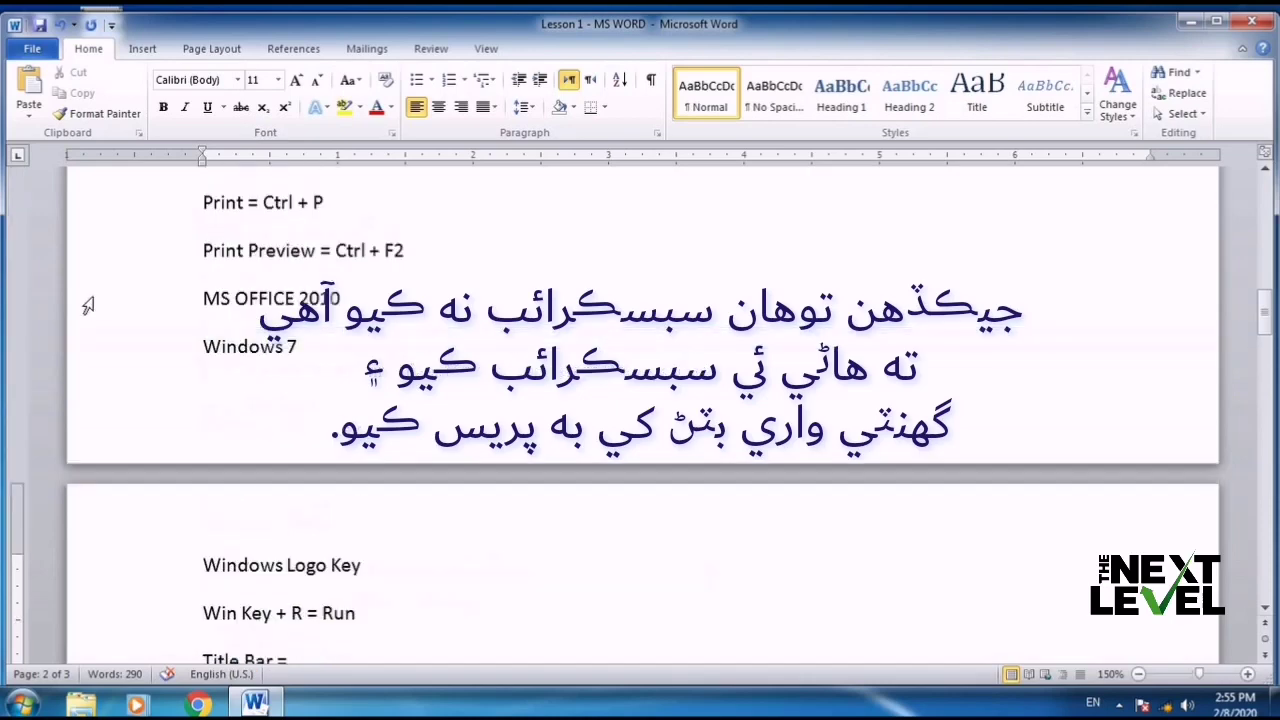
pyautogui.scroll(-3, 168, 588)
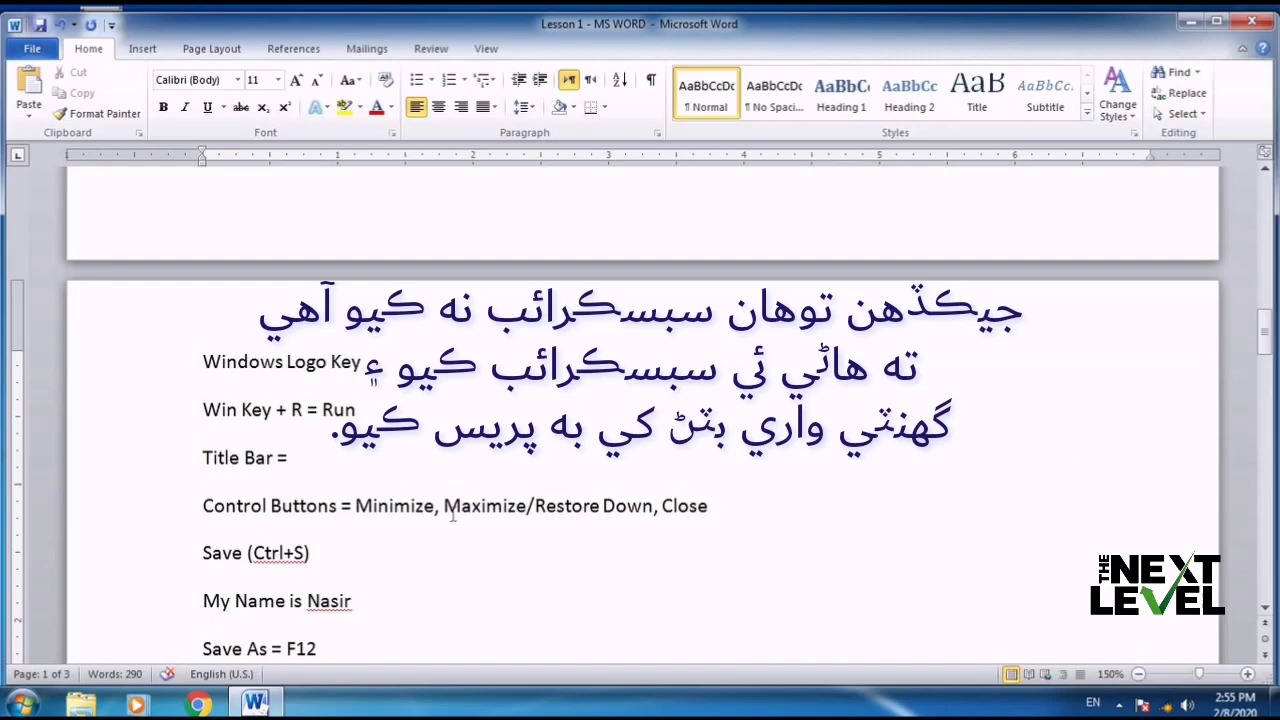
pyautogui.click(424, 366)
# Generate three random sample paragraphs with =rand(3,3) below Windows Logo Key.
pyautogui.press('Return')
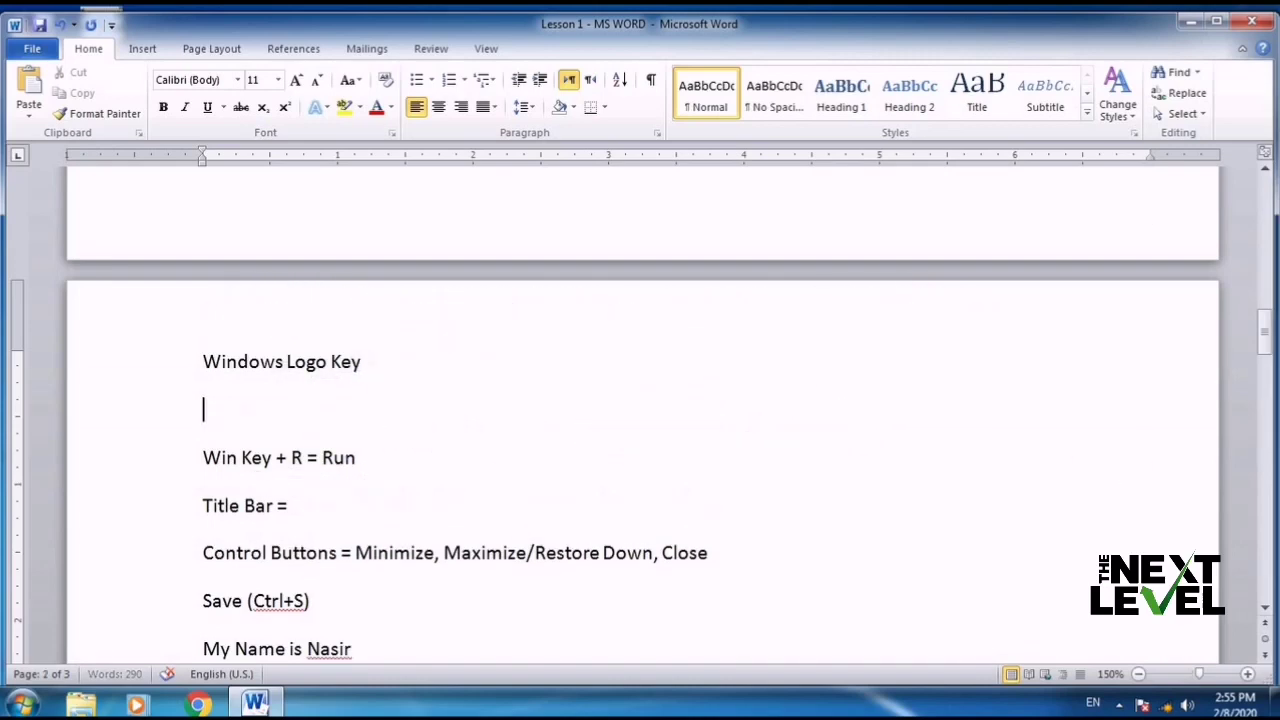
pyautogui.write('=ran')
pyautogui.write('d(3')
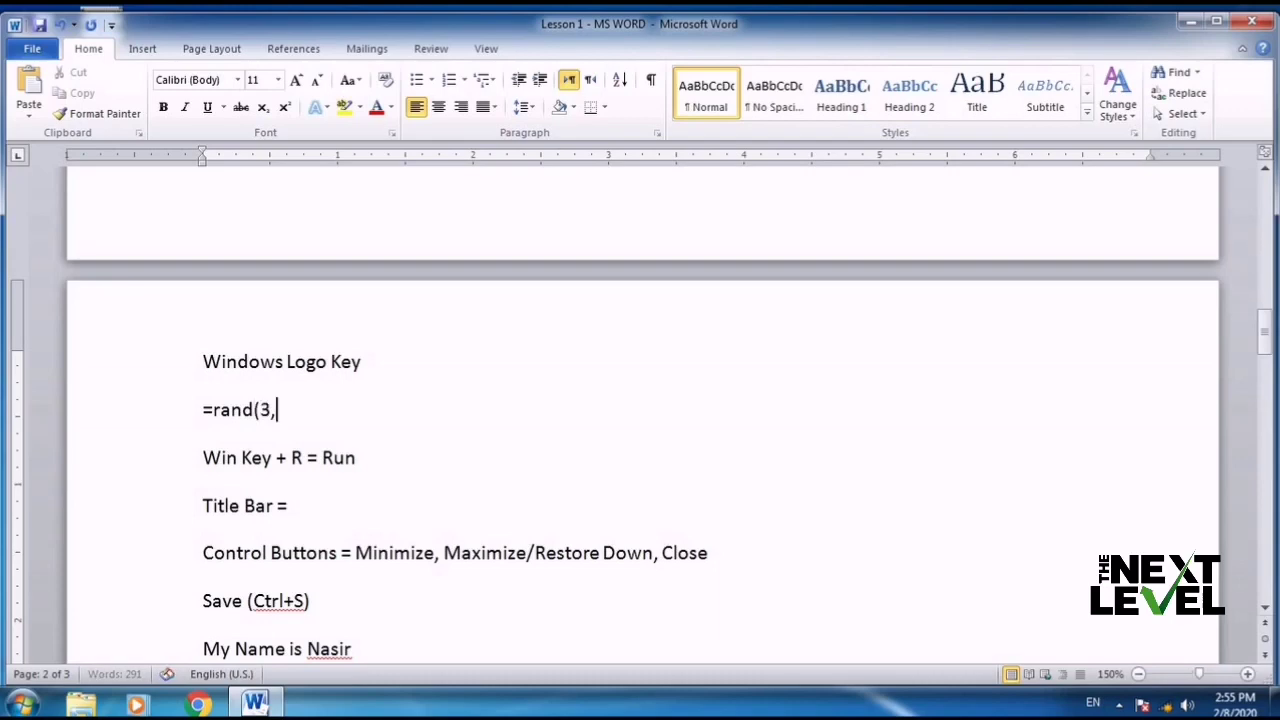
pyautogui.write(',3)')
pyautogui.press('Return')
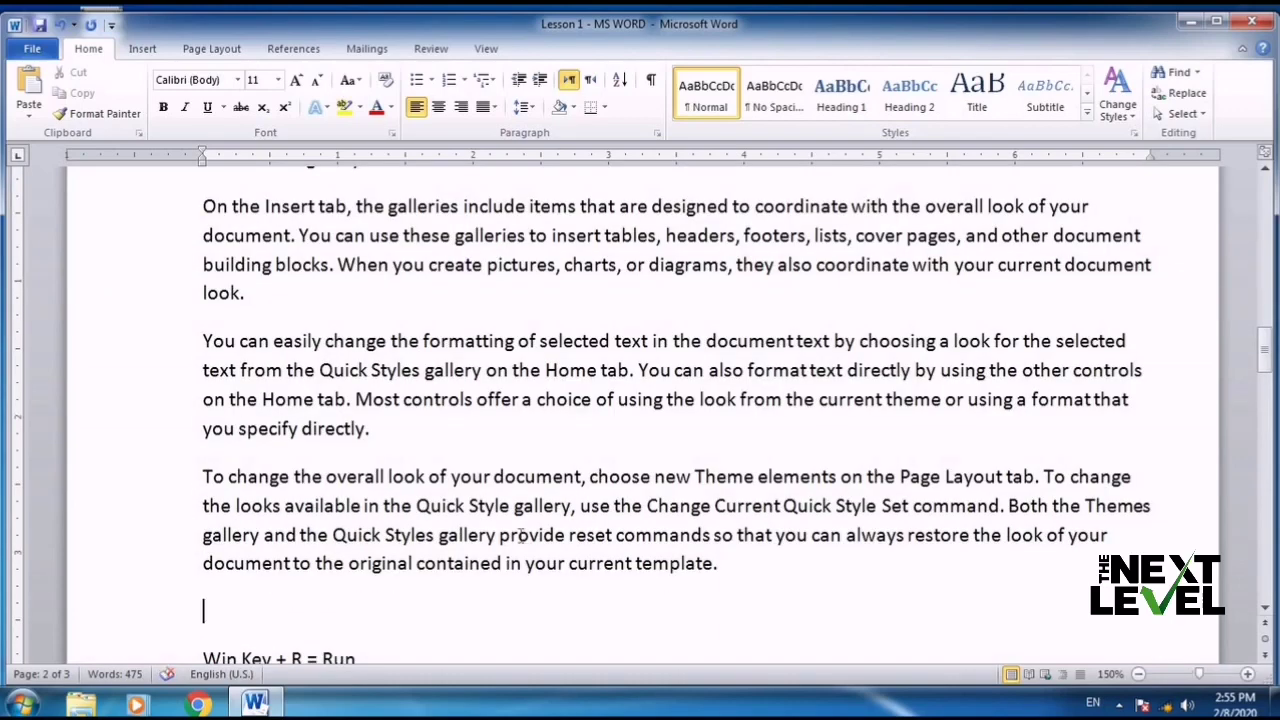
pyautogui.scroll(3, 521, 535)
pyautogui.scroll(-2, 521, 535)
# Justify the first sample paragraph with Ctrl+J.
pyautogui.click(542, 343)
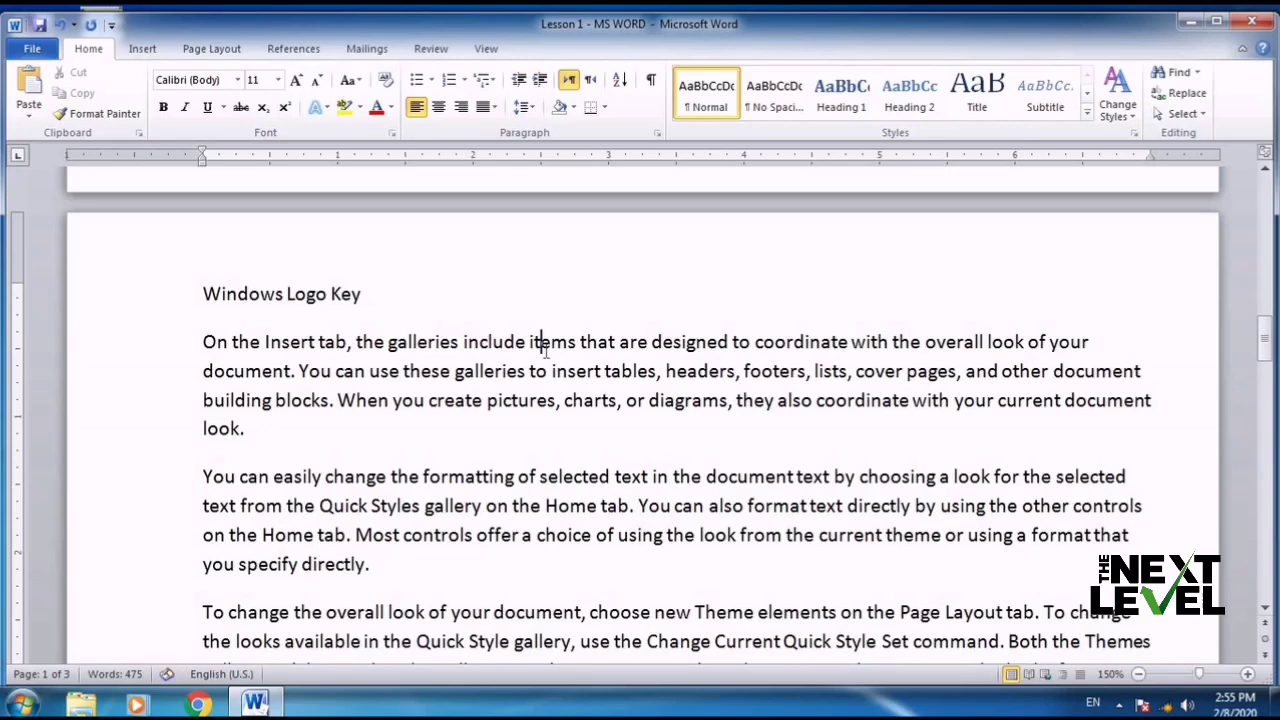
pyautogui.hotkey('ctrl', 'j')
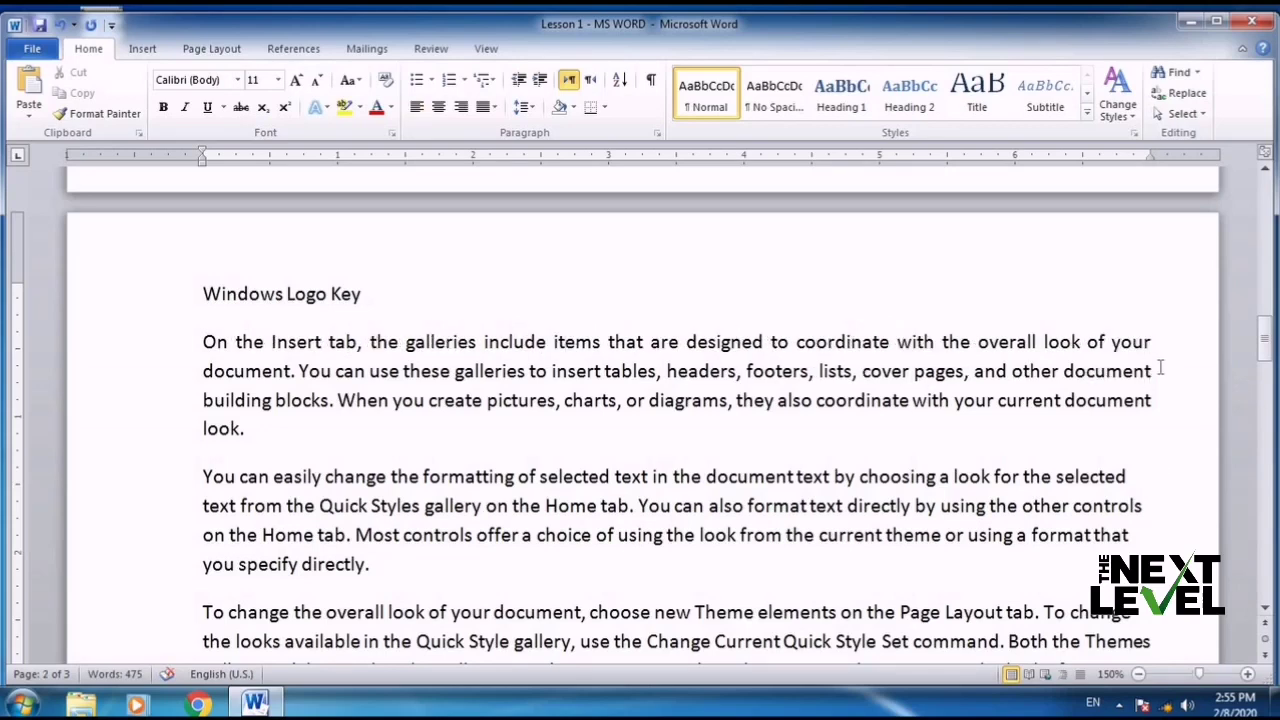
pyautogui.moveTo(1153, 343); pyautogui.dragTo(1155, 400)
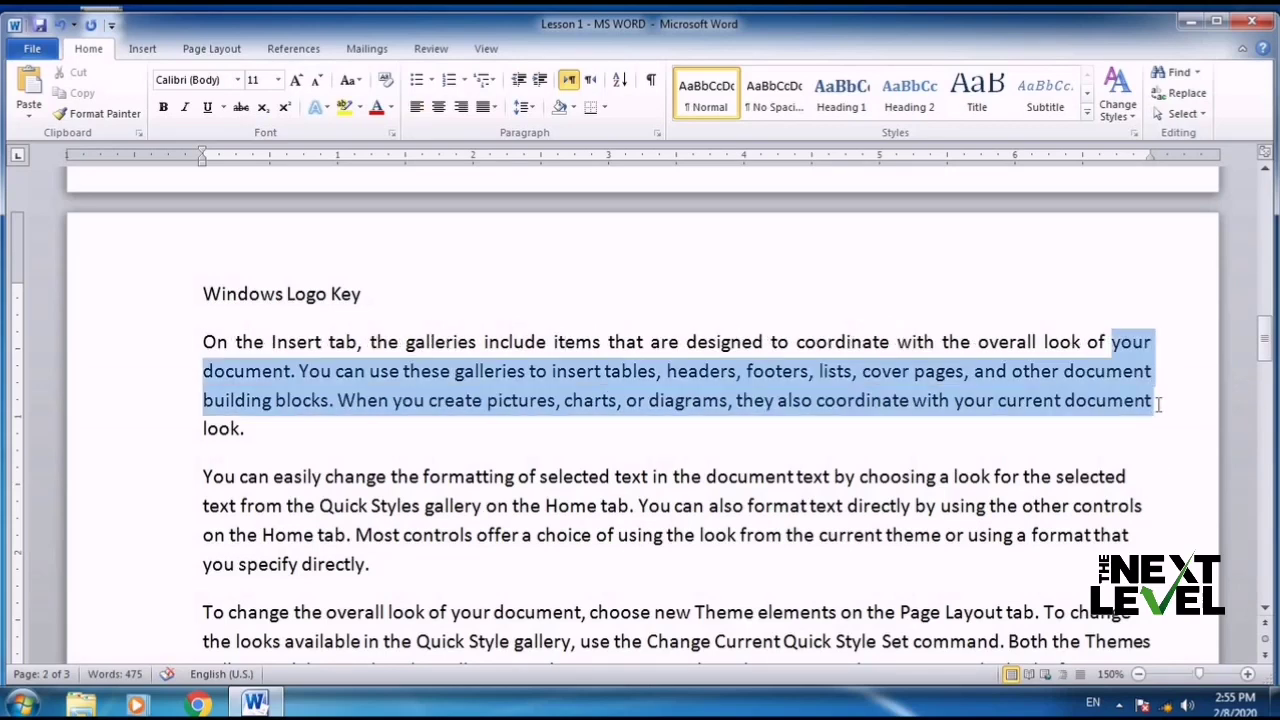
pyautogui.click(1180, 400)
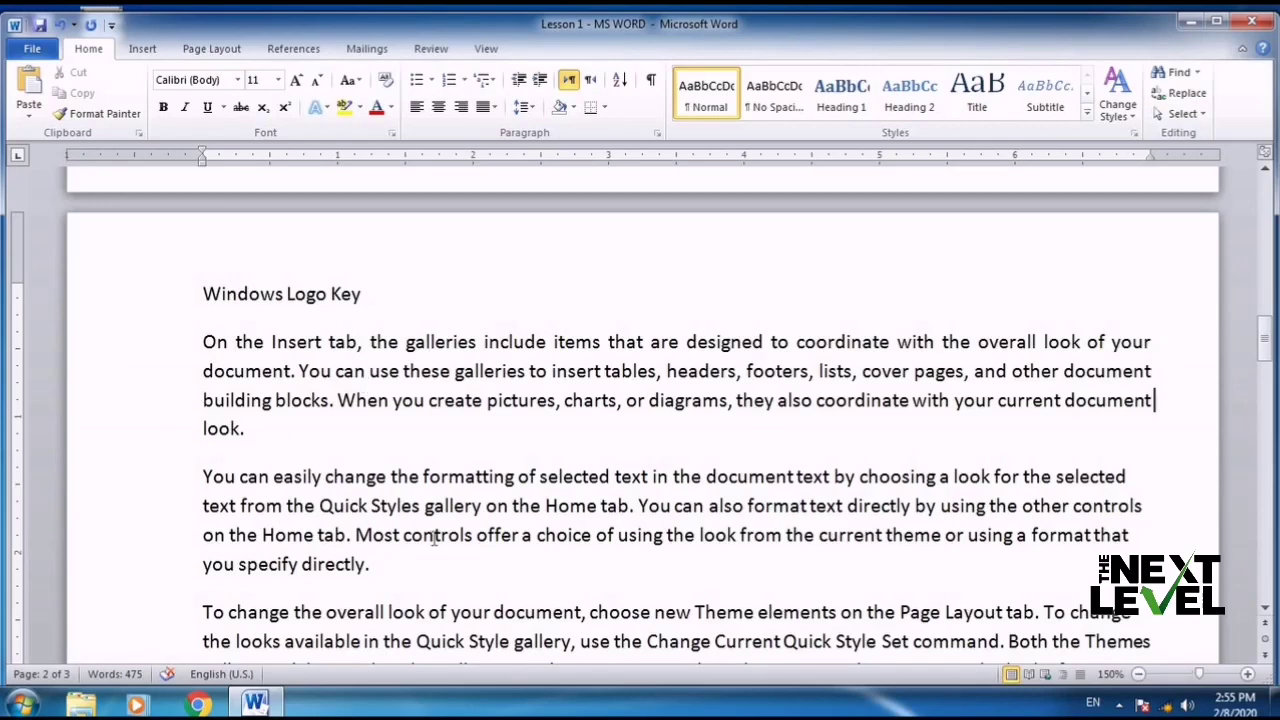
pyautogui.scroll(-4, 435, 537)
pyautogui.scroll(-2, 443, 537)
pyautogui.scroll(4, 443, 537)
pyautogui.scroll(4, 300, 520)
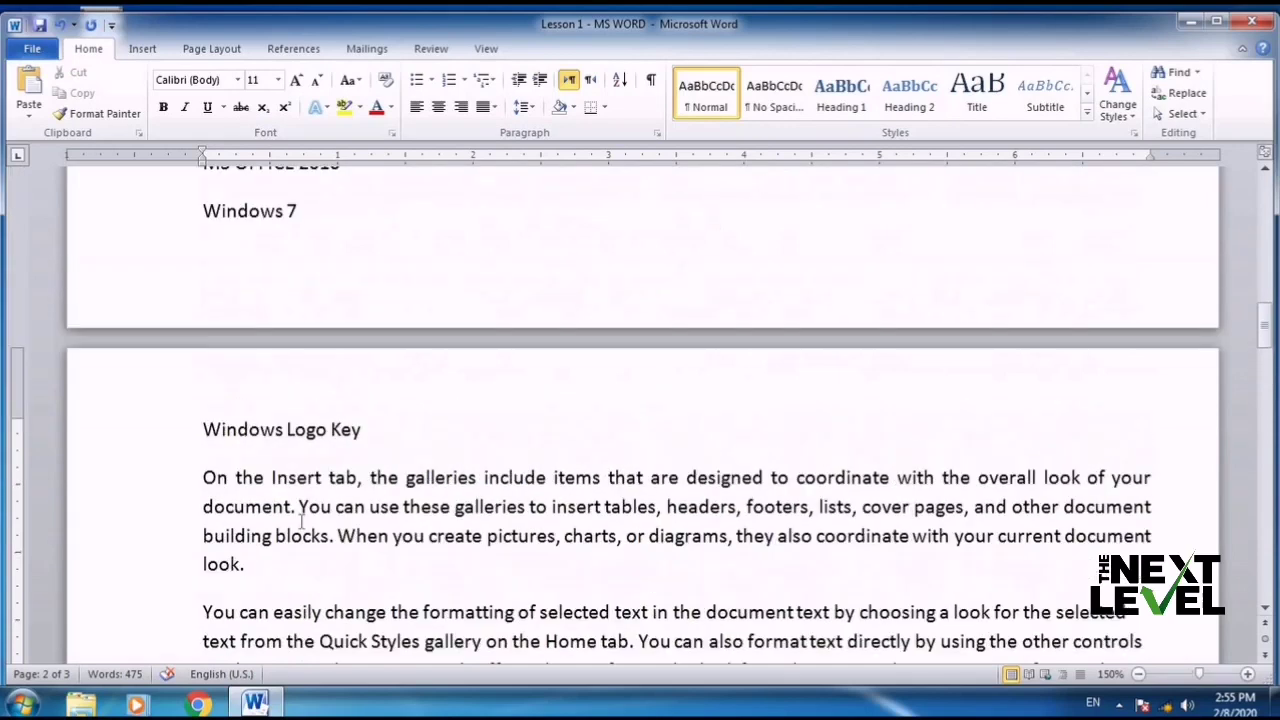
pyautogui.scroll(-1, 198, 458)
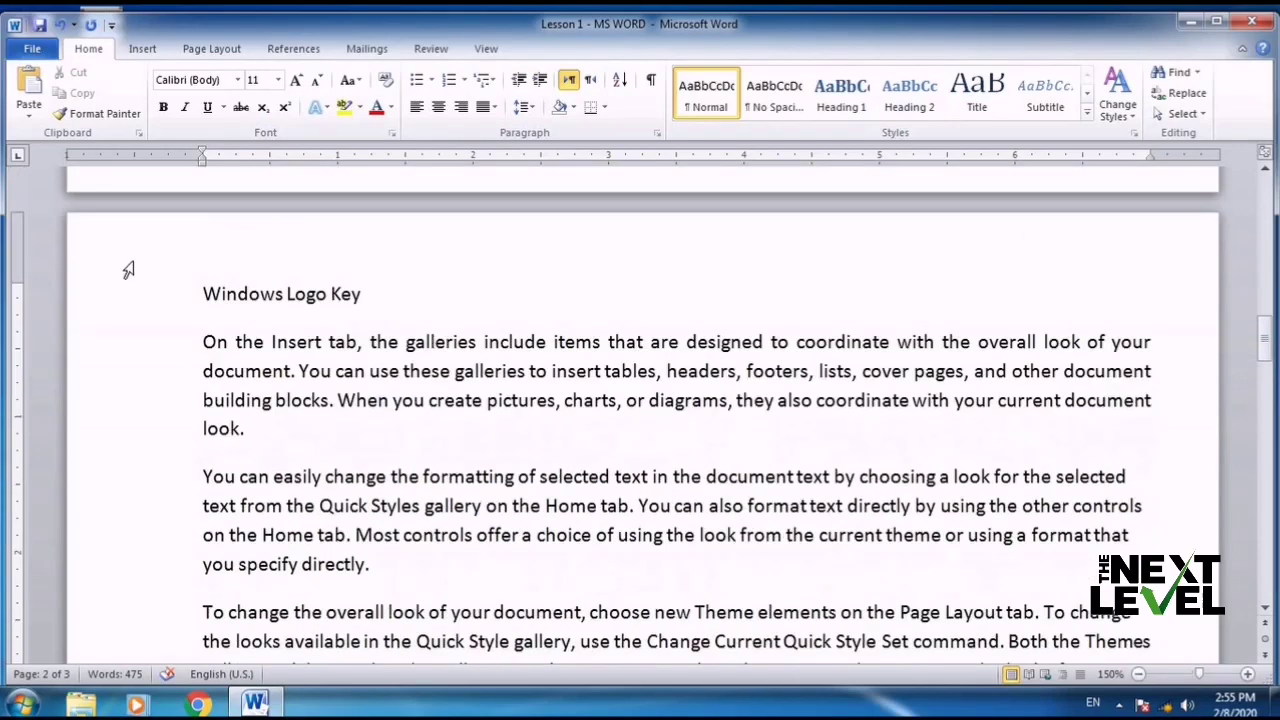
# In the Print view, browse the Margins and Pages Per Sheet lists without changing anything.
pyautogui.click(32, 48)
pyautogui.click(60, 297)
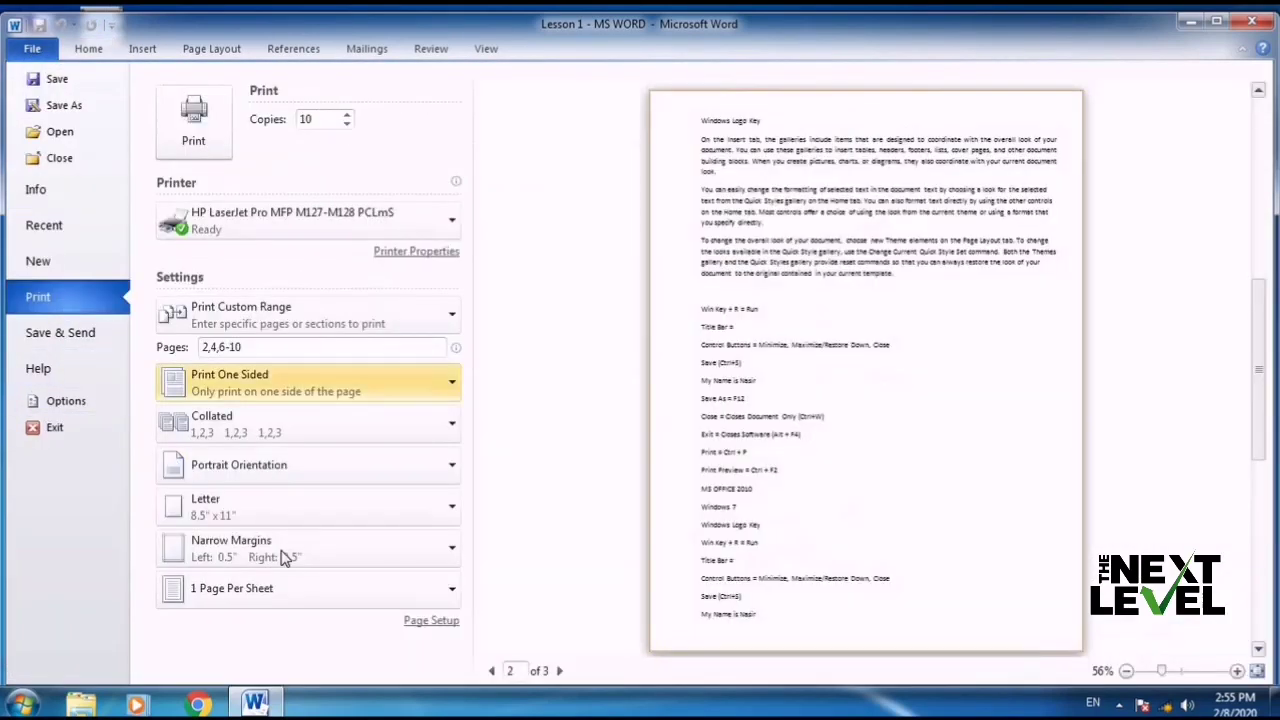
pyautogui.click(285, 557)
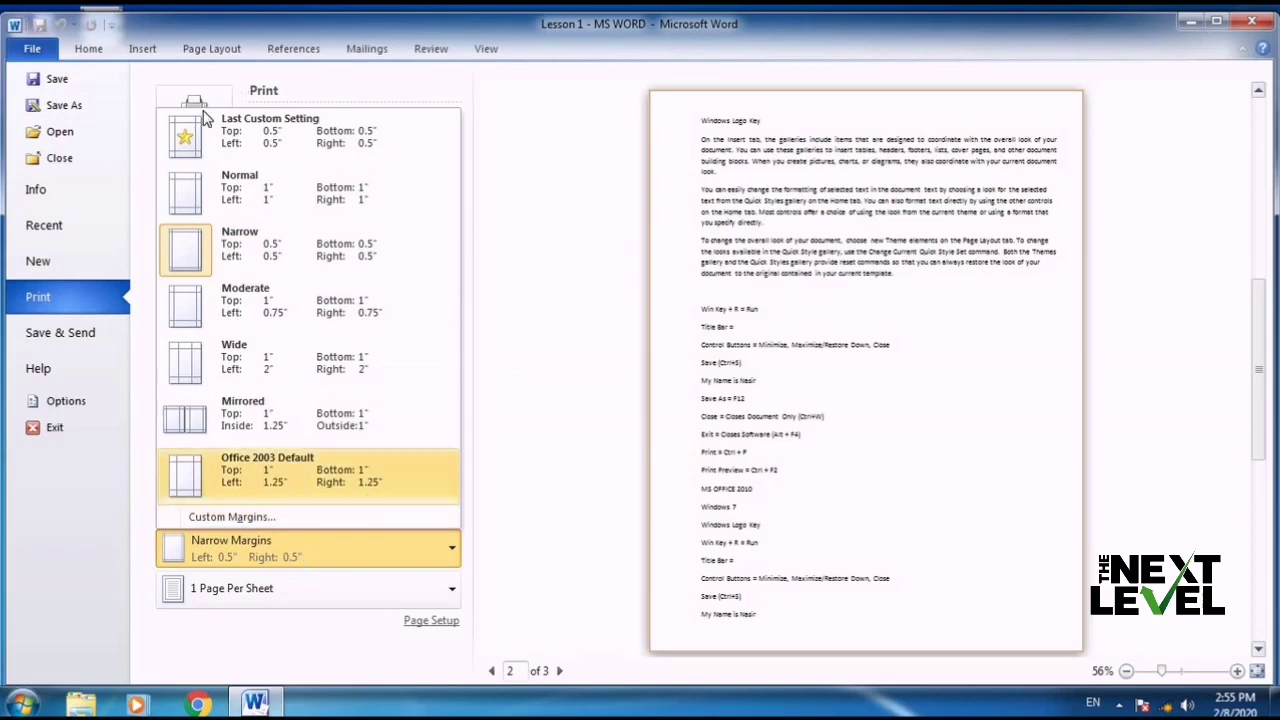
pyautogui.click(360, 592)
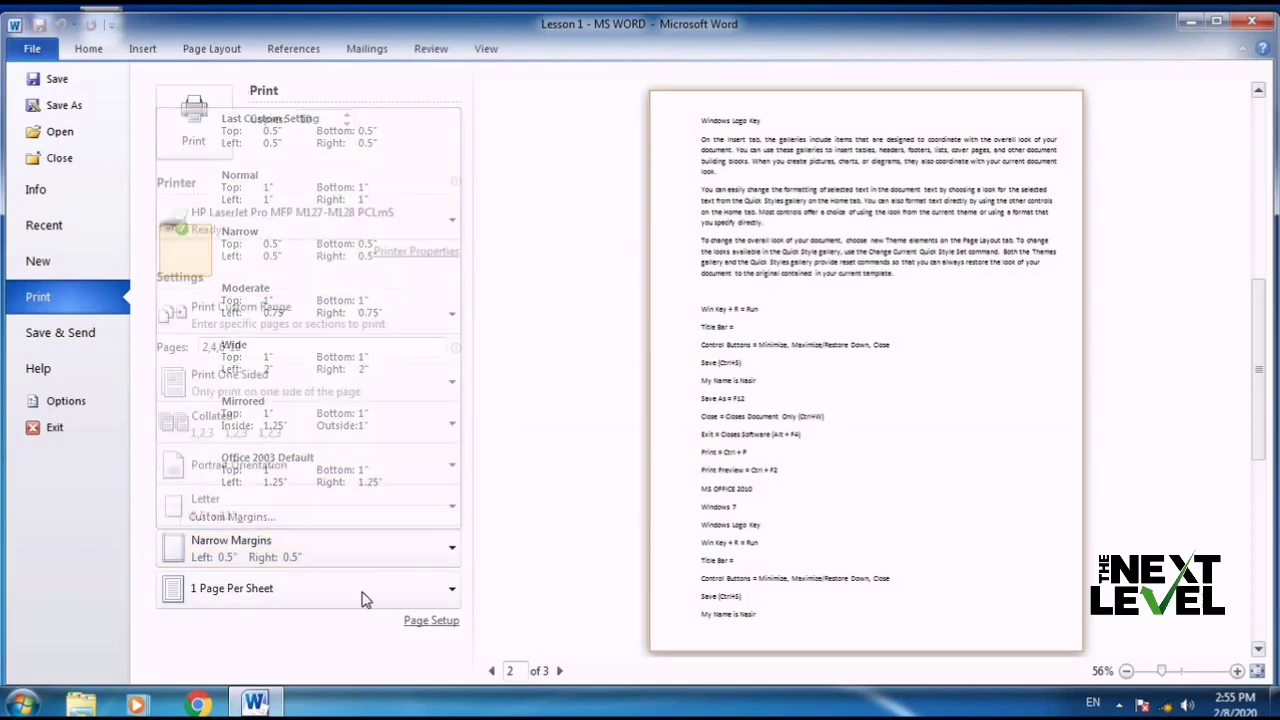
pyautogui.click(613, 428)
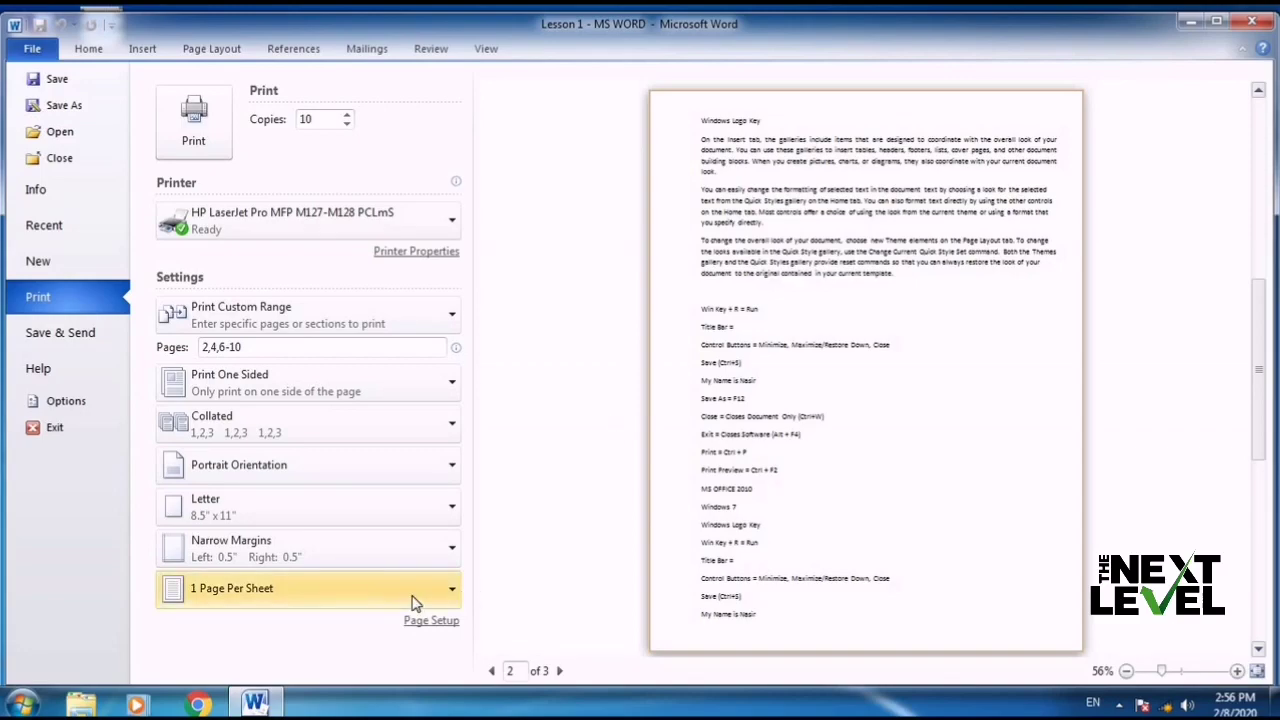
# Return to the document text, then show the file Info page (3 pages, 475 words).
pyautogui.click(88, 48)
pyautogui.scroll(-2, 467, 486)
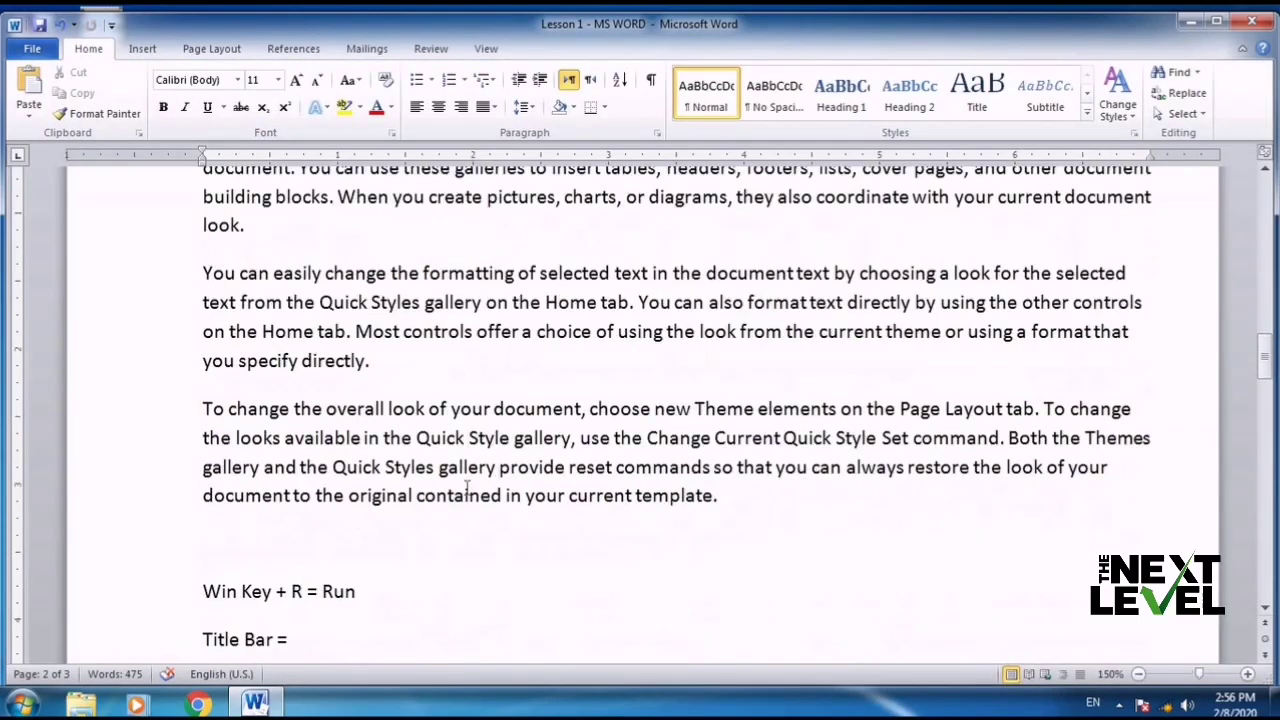
pyautogui.scroll(-6, 474, 500)
pyautogui.scroll(4, 489, 403)
pyautogui.scroll(-4, 491, 408)
pyautogui.click(491, 408)
pyautogui.scroll(6, 493, 413)
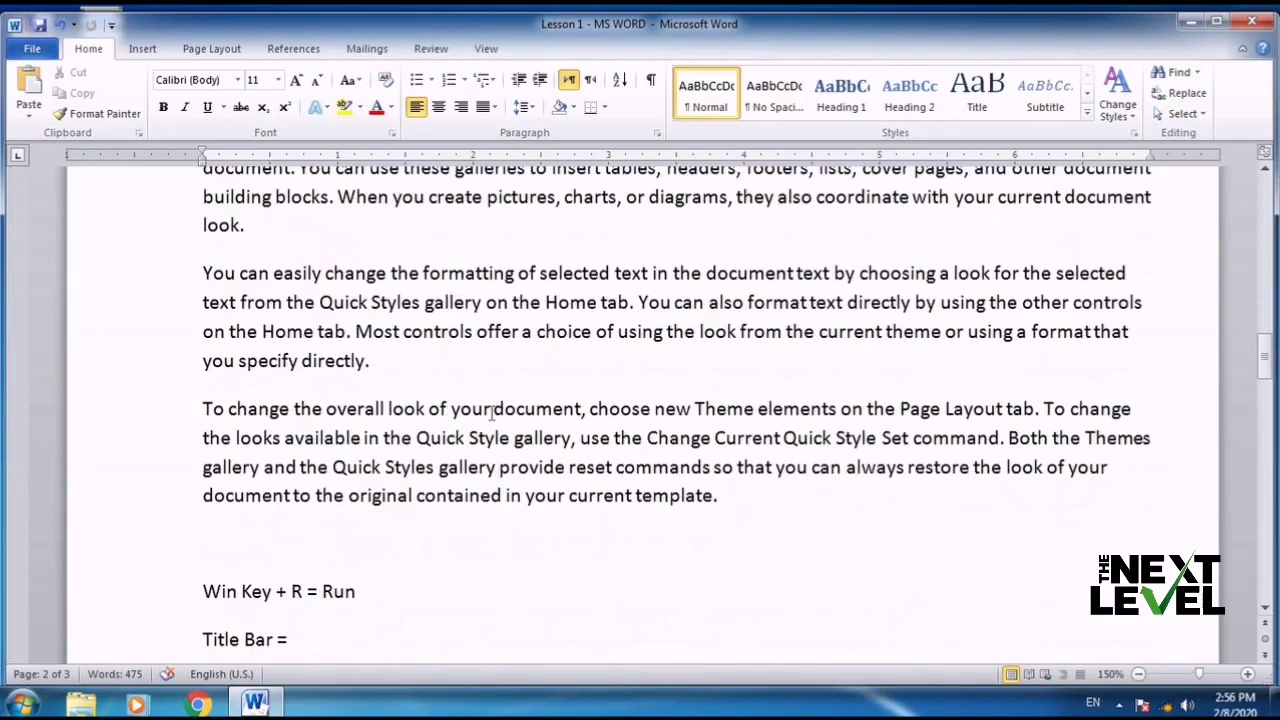
pyautogui.scroll(-2, 491, 410)
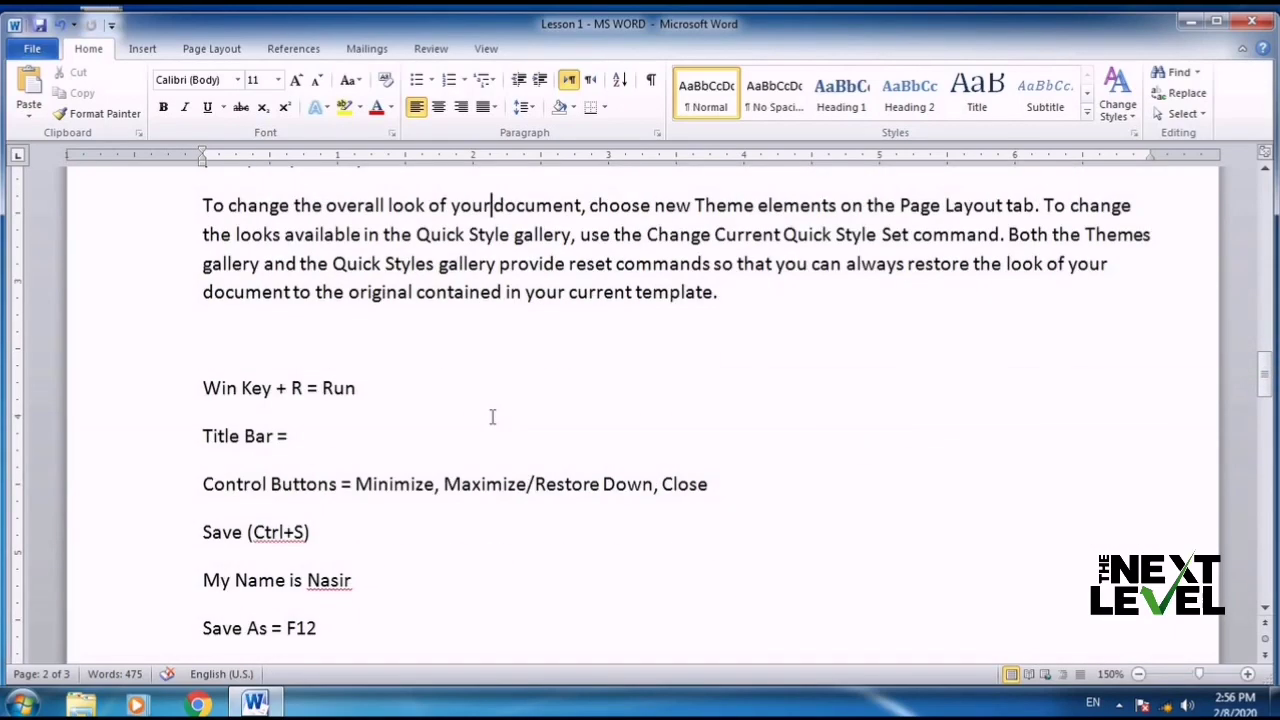
pyautogui.click(32, 50)
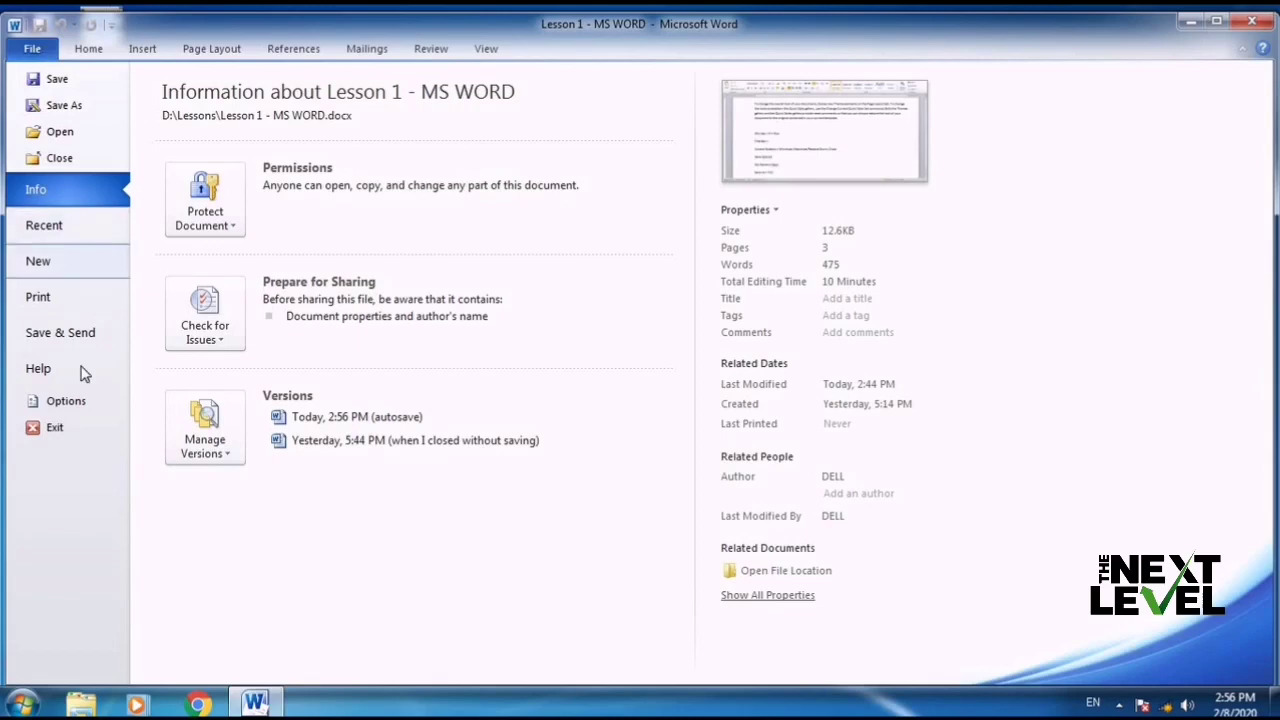
# Try 2 and then 6 pages per sheet in Print settings, then revert to 1 page per sheet.
pyautogui.click(73, 306)
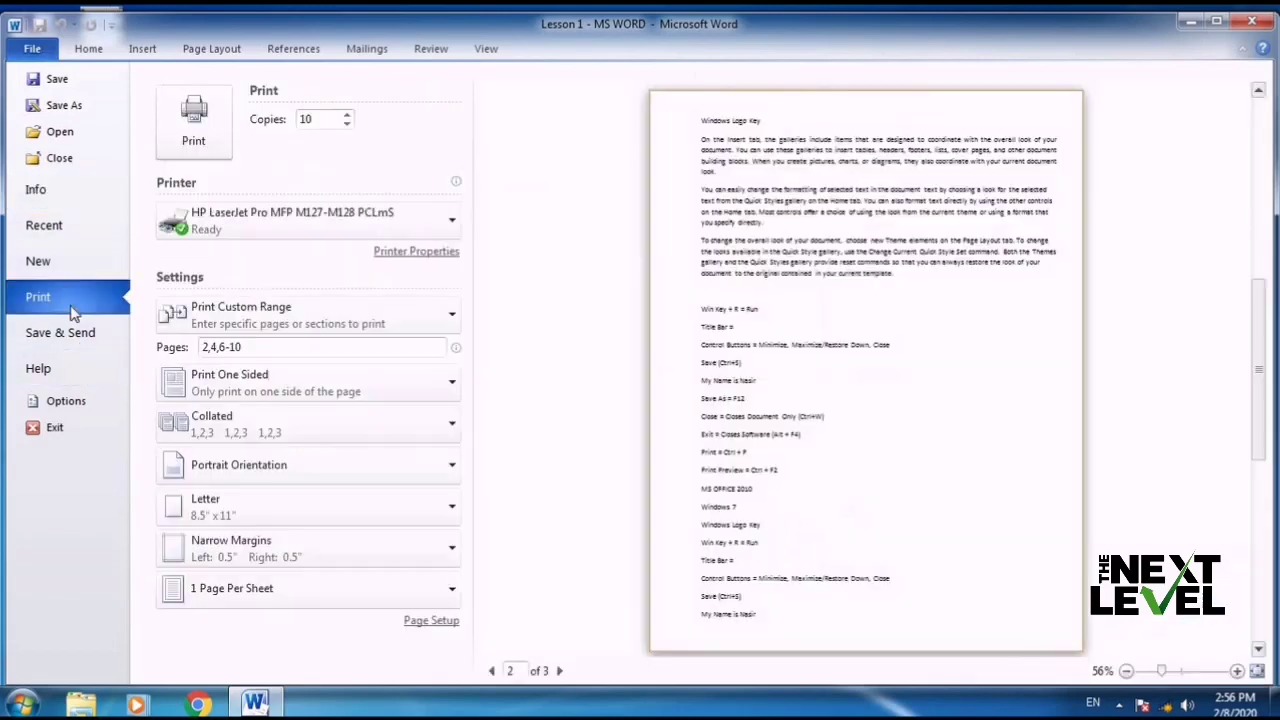
pyautogui.click(271, 590)
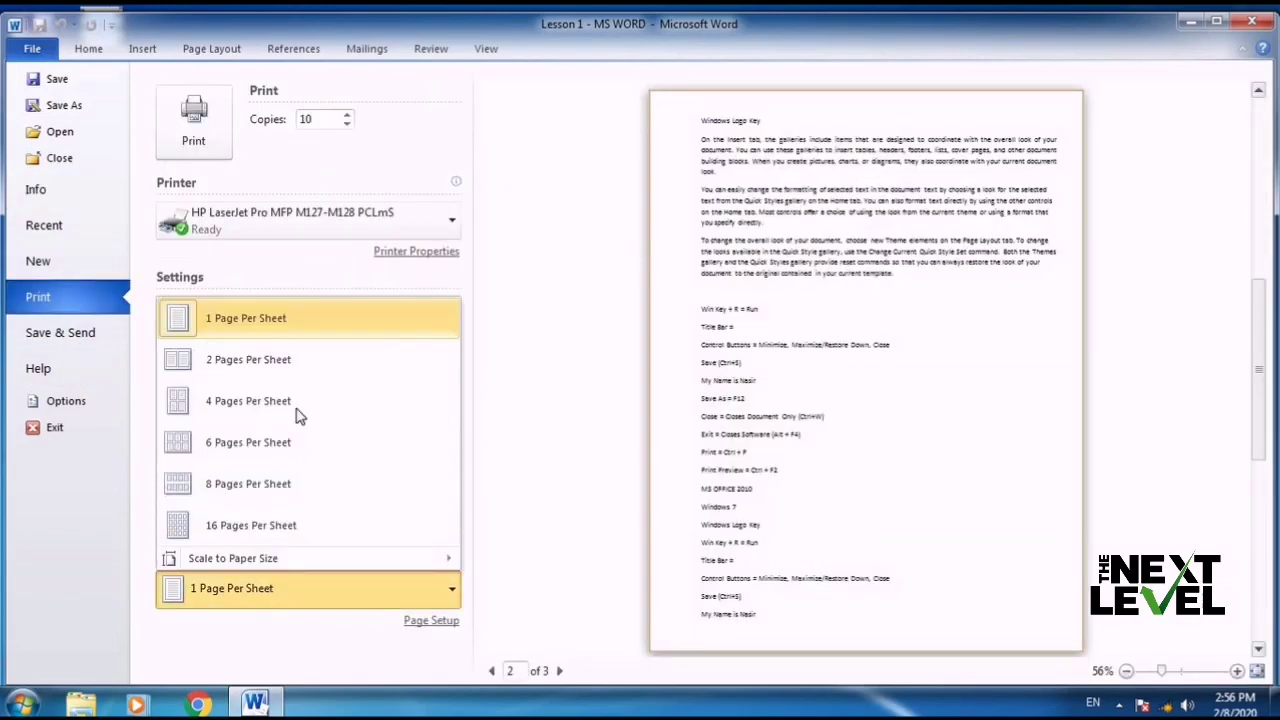
pyautogui.click(303, 373)
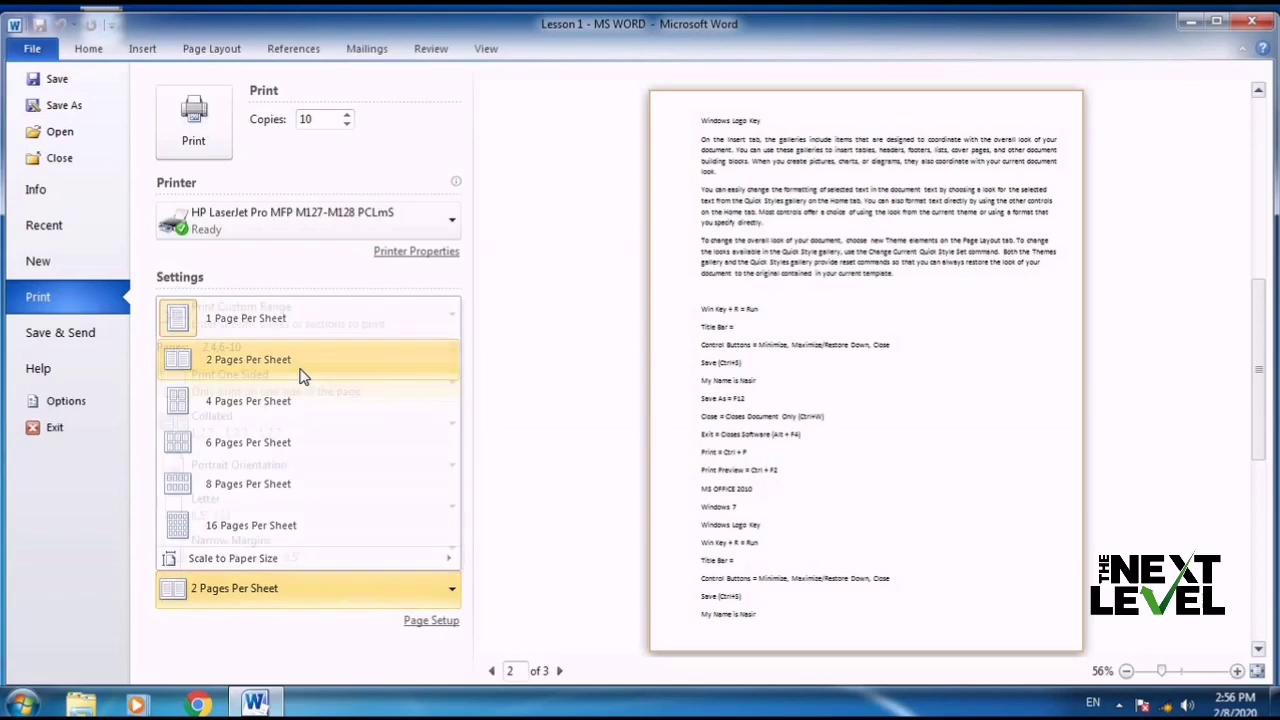
pyautogui.click(260, 600)
pyautogui.click(277, 443)
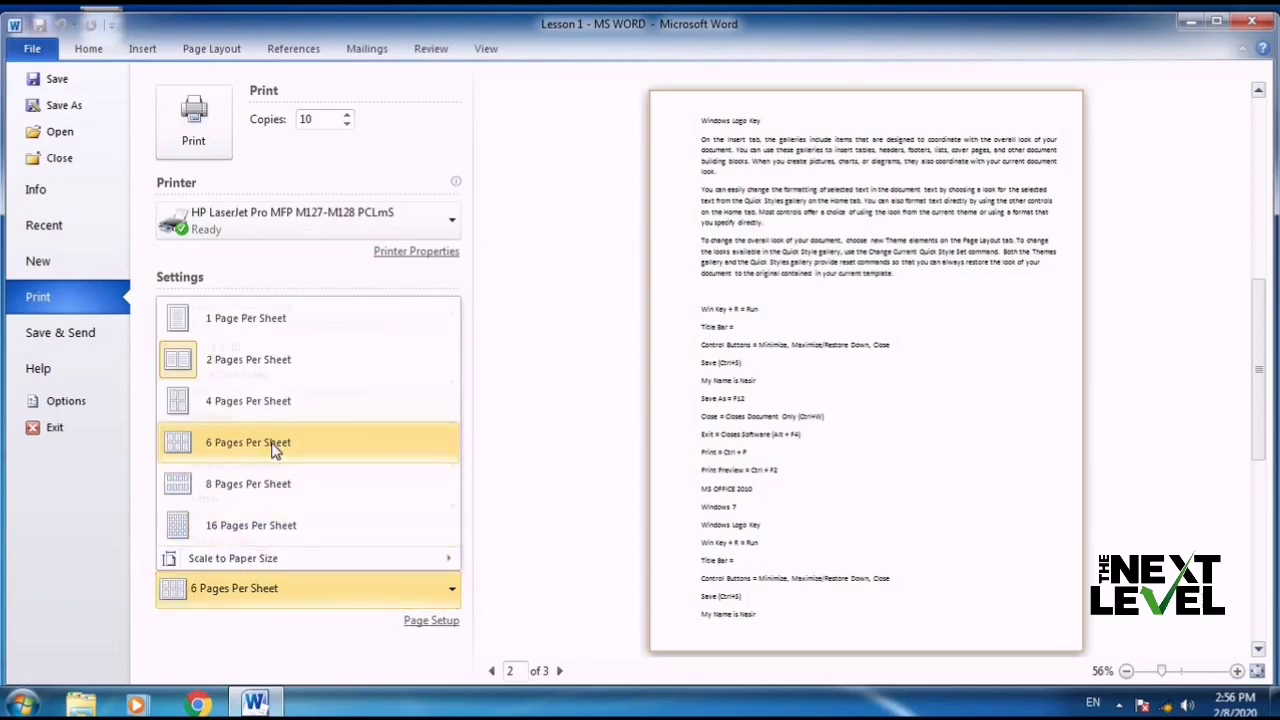
pyautogui.click(259, 590)
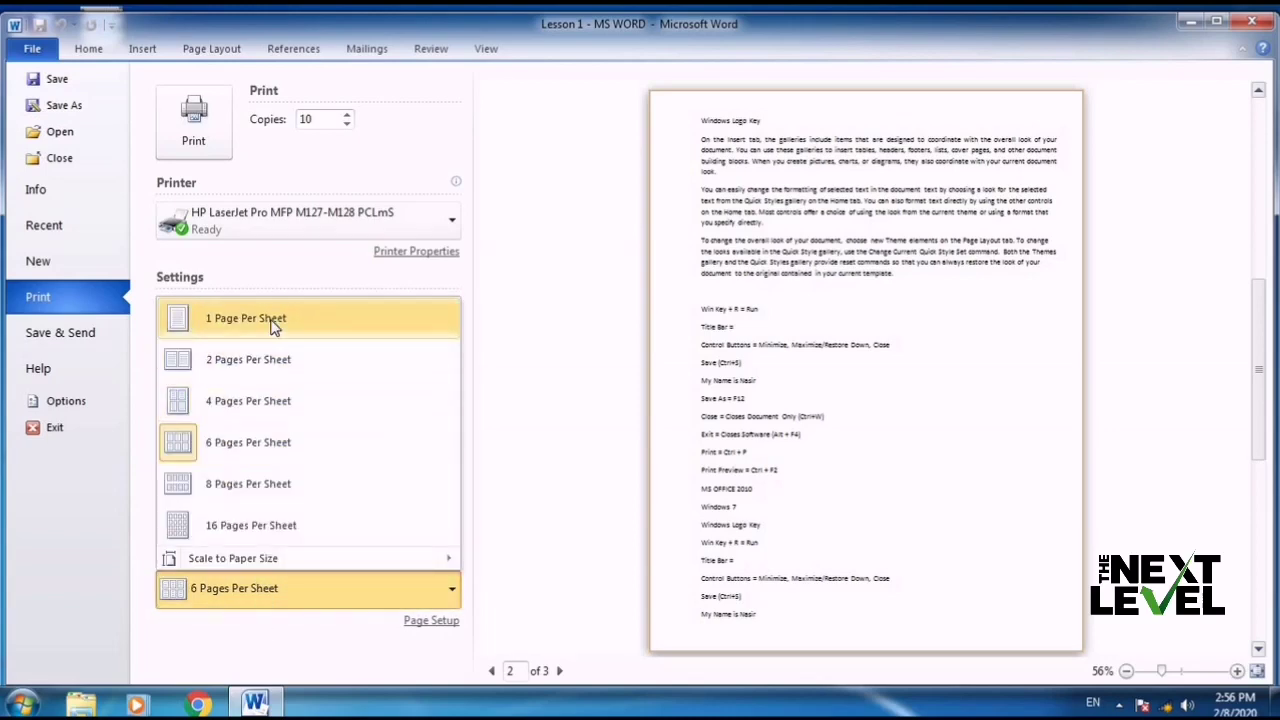
pyautogui.click(274, 325)
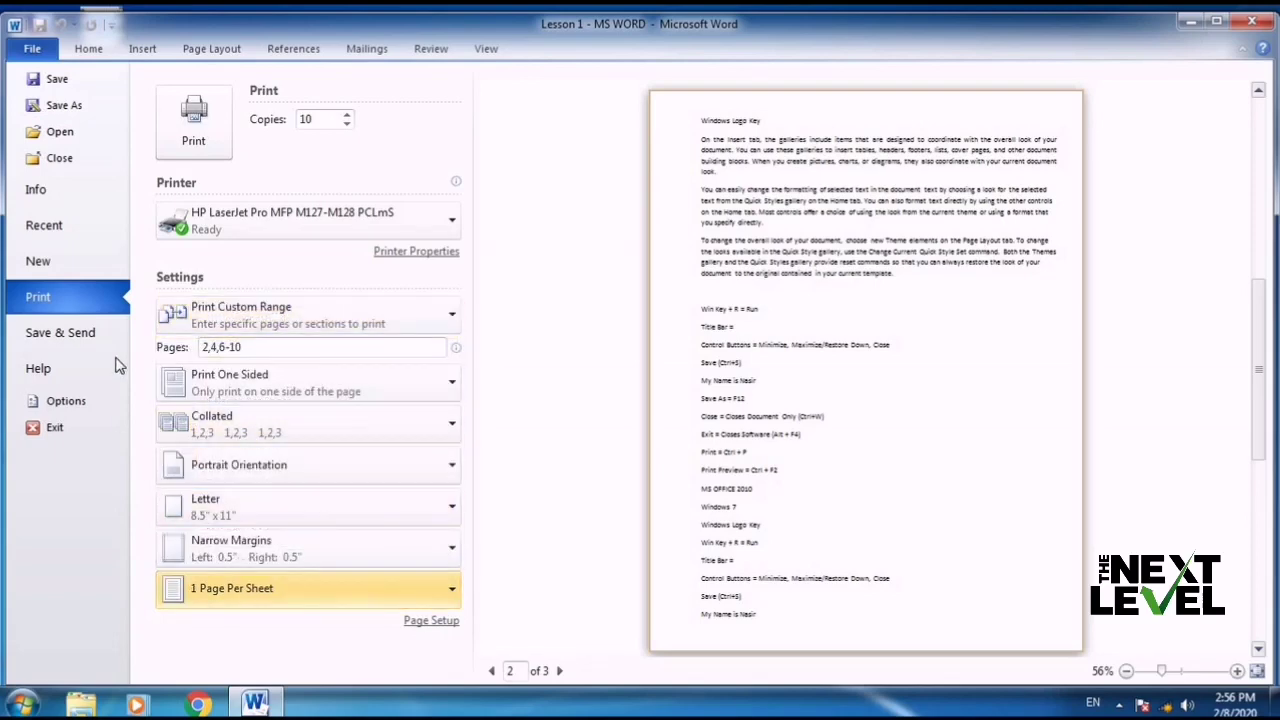
# View the Save & Send options, then open Word Options and cancel without changes.
pyautogui.click(93, 338)
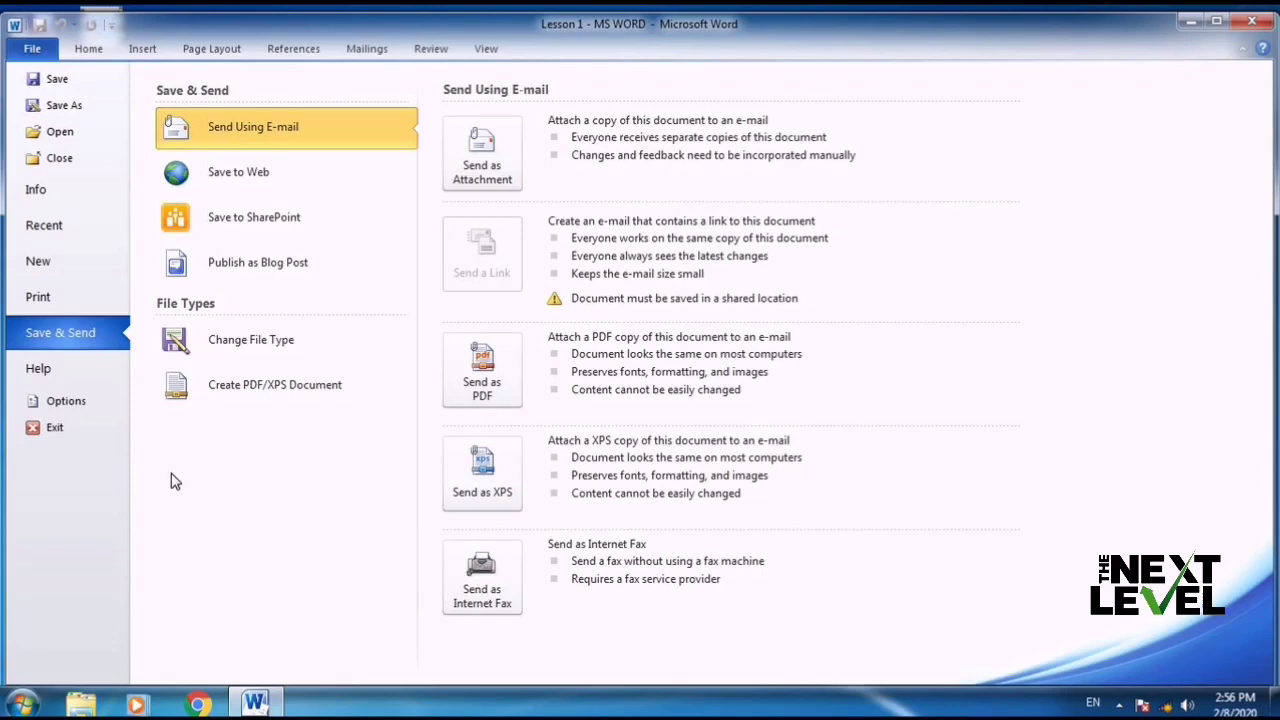
pyautogui.click(66, 401)
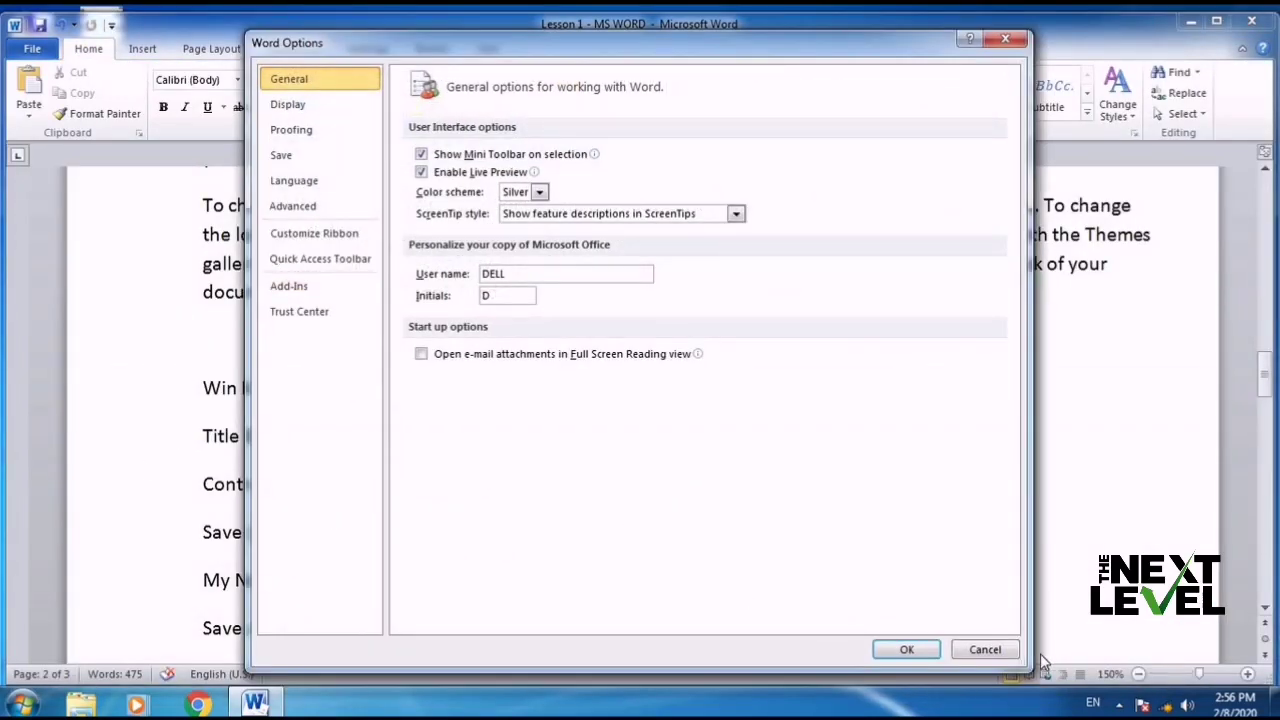
pyautogui.click(985, 650)
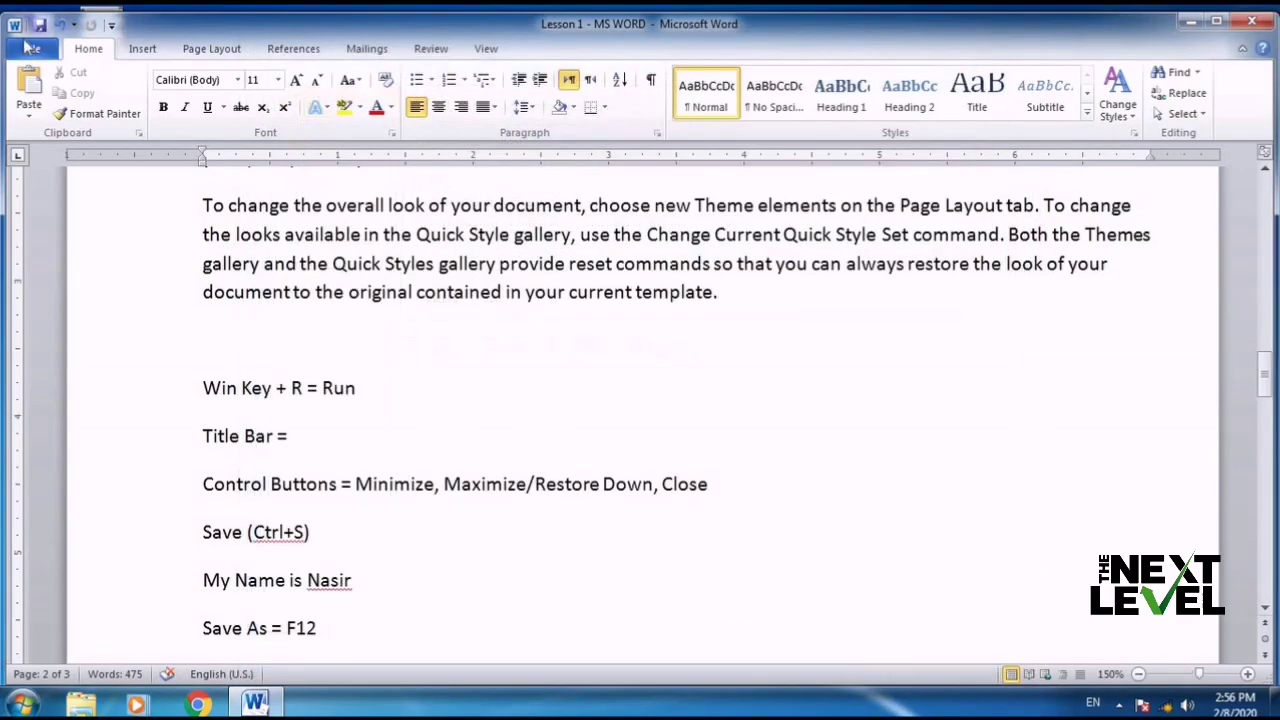
# Leave the File page, return to the top of page 1, and place the cursor on the MS OFFICE 2010 line.
pyautogui.click(32, 48)
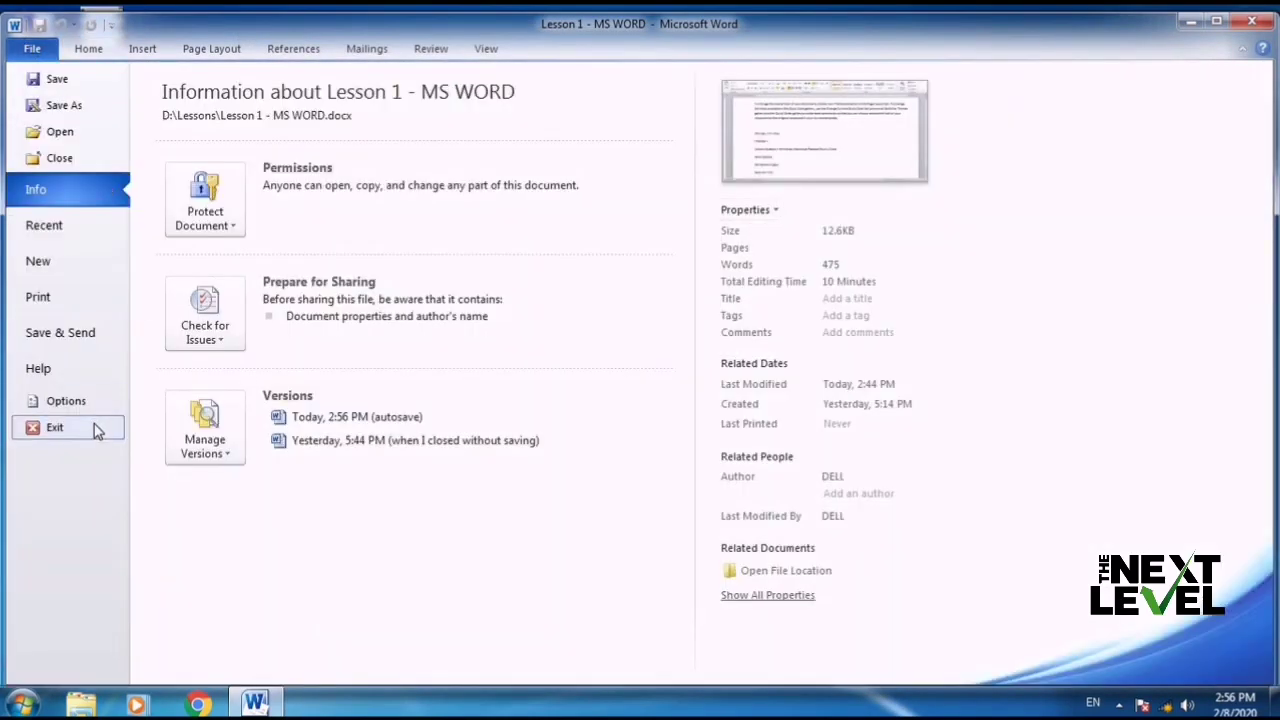
pyautogui.click(89, 50)
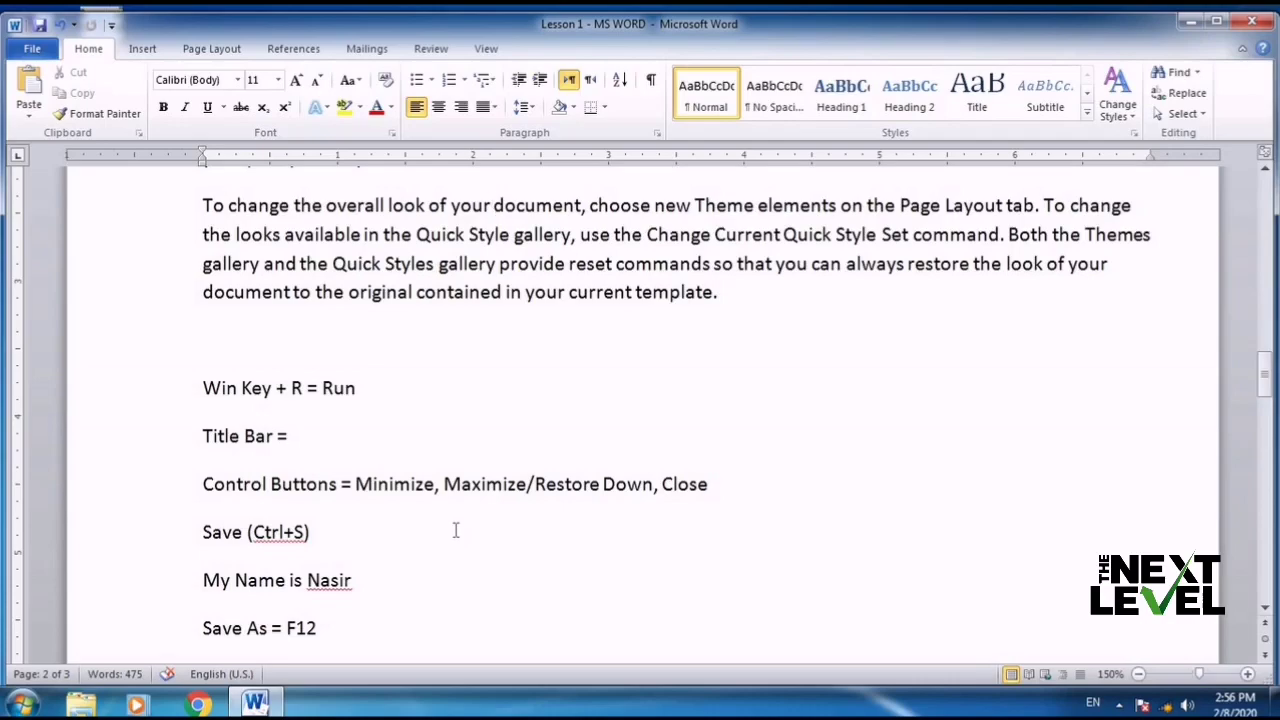
pyautogui.scroll(-5, 455, 530)
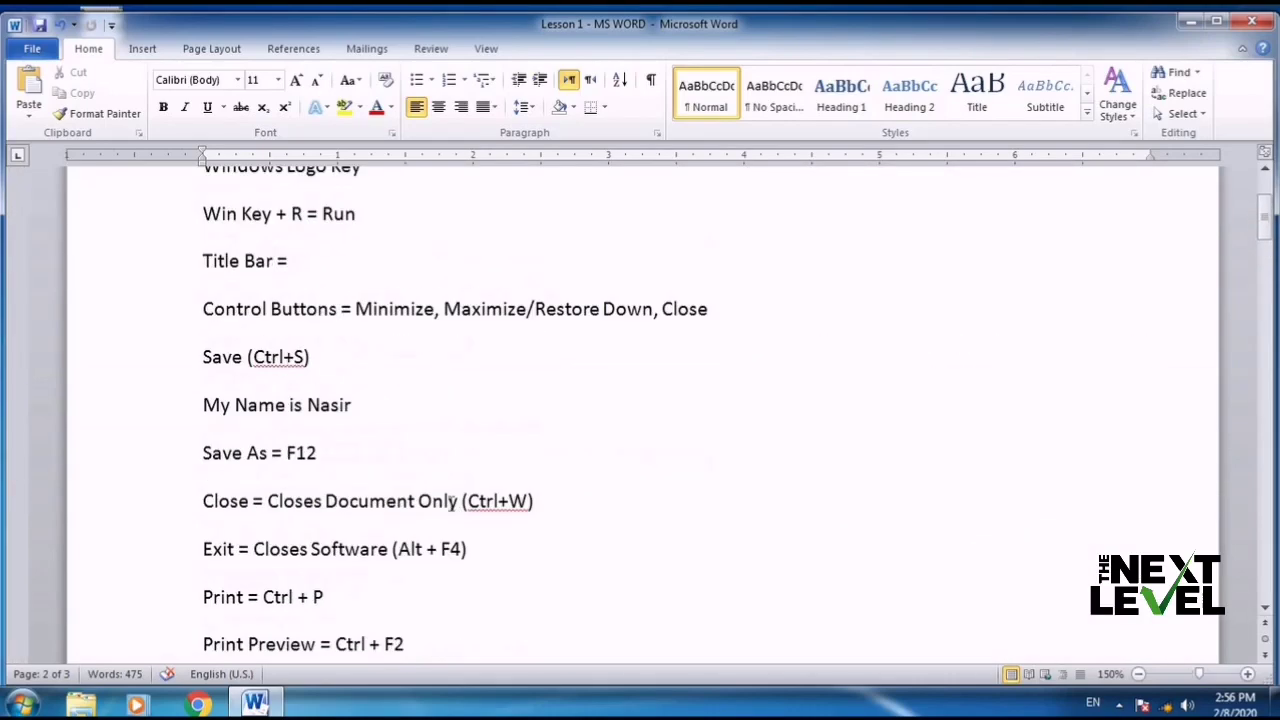
pyautogui.scroll(1, 451, 503)
pyautogui.scroll(-1, 451, 503)
pyautogui.scroll(-2, 451, 503)
pyautogui.scroll(5, 455, 505)
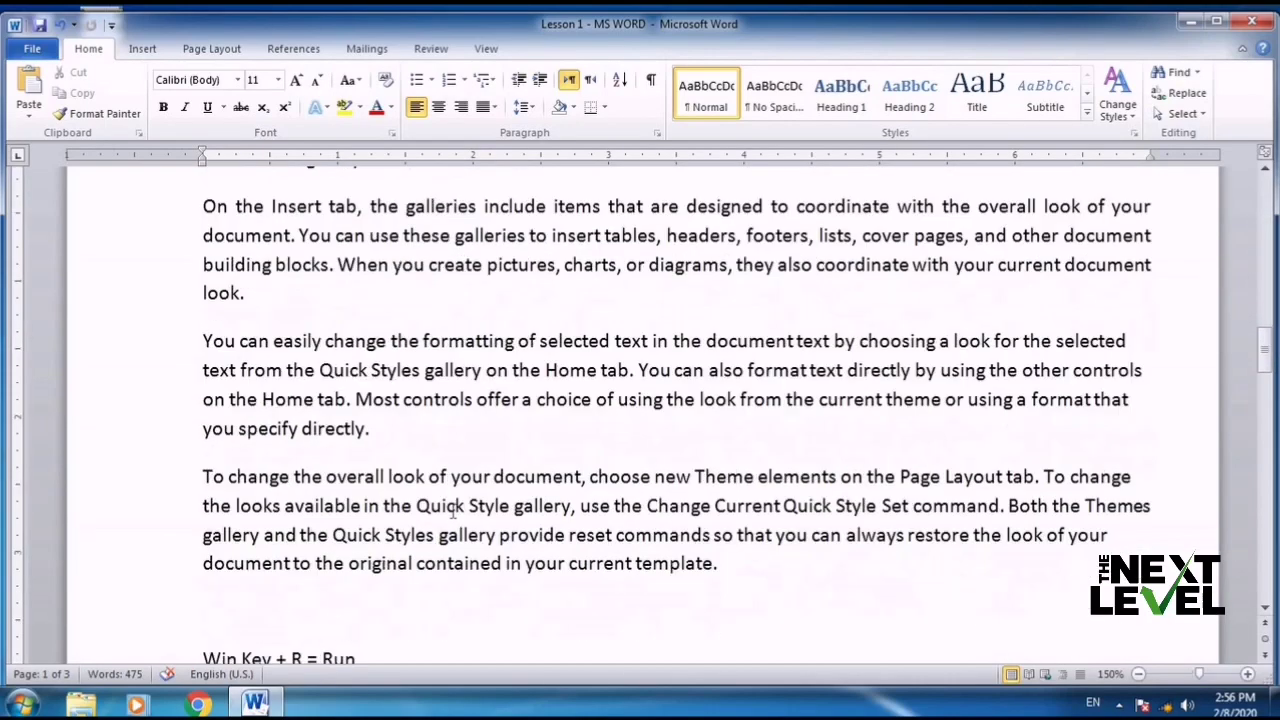
pyautogui.scroll(-4, 453, 510)
pyautogui.scroll(-2, 452, 480)
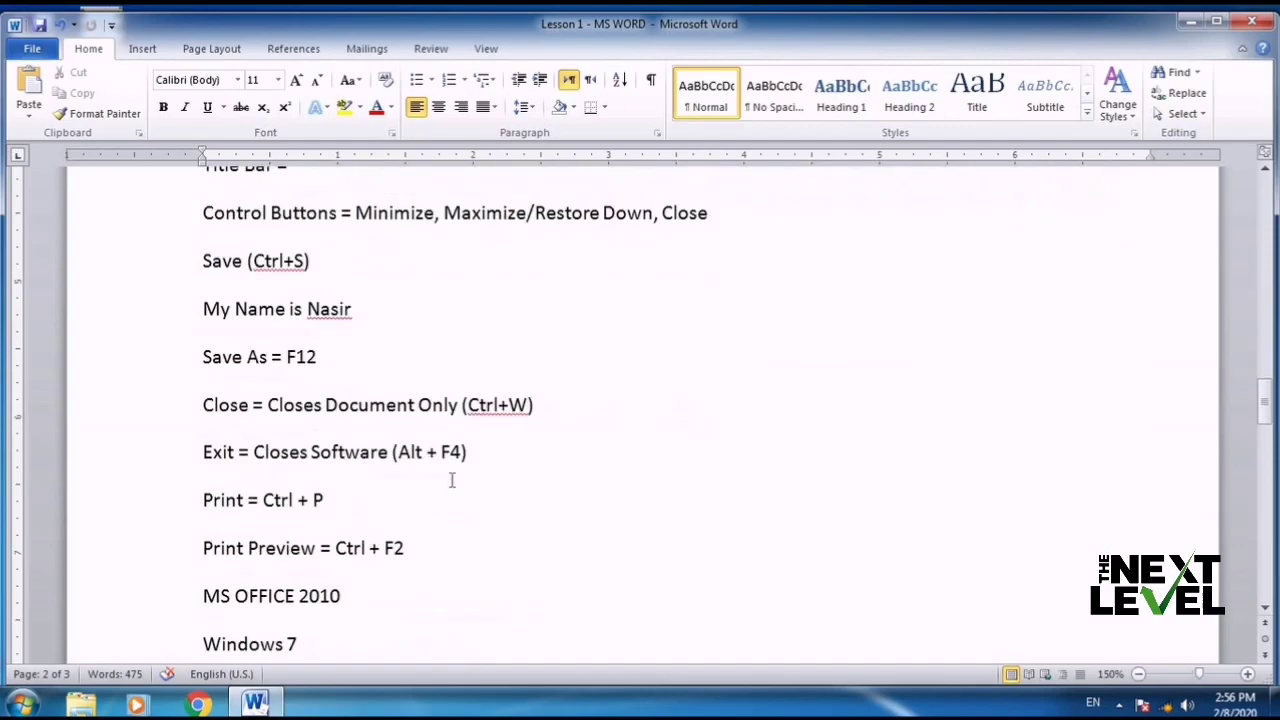
pyautogui.scroll(4, 452, 480)
pyautogui.scroll(5, 452, 480)
pyautogui.scroll(-7, 452, 480)
pyautogui.scroll(-1, 451, 480)
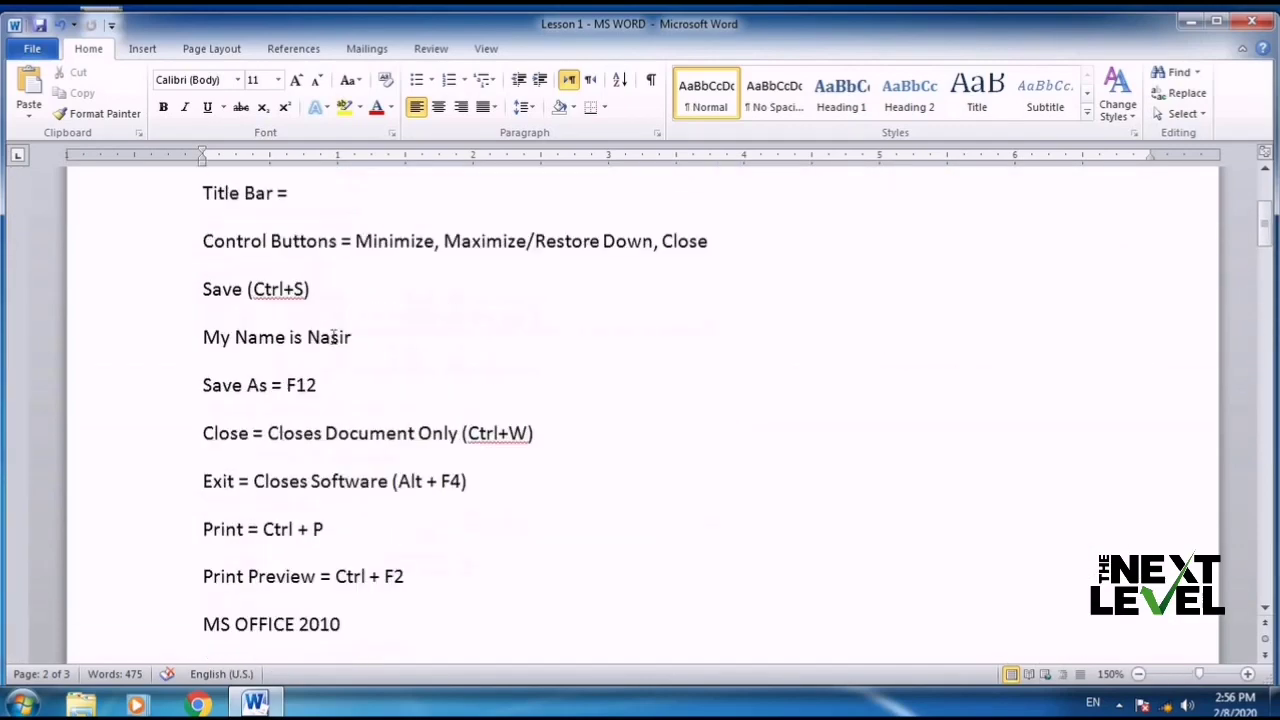
pyautogui.scroll(3, 293, 289)
pyautogui.click(183, 272)
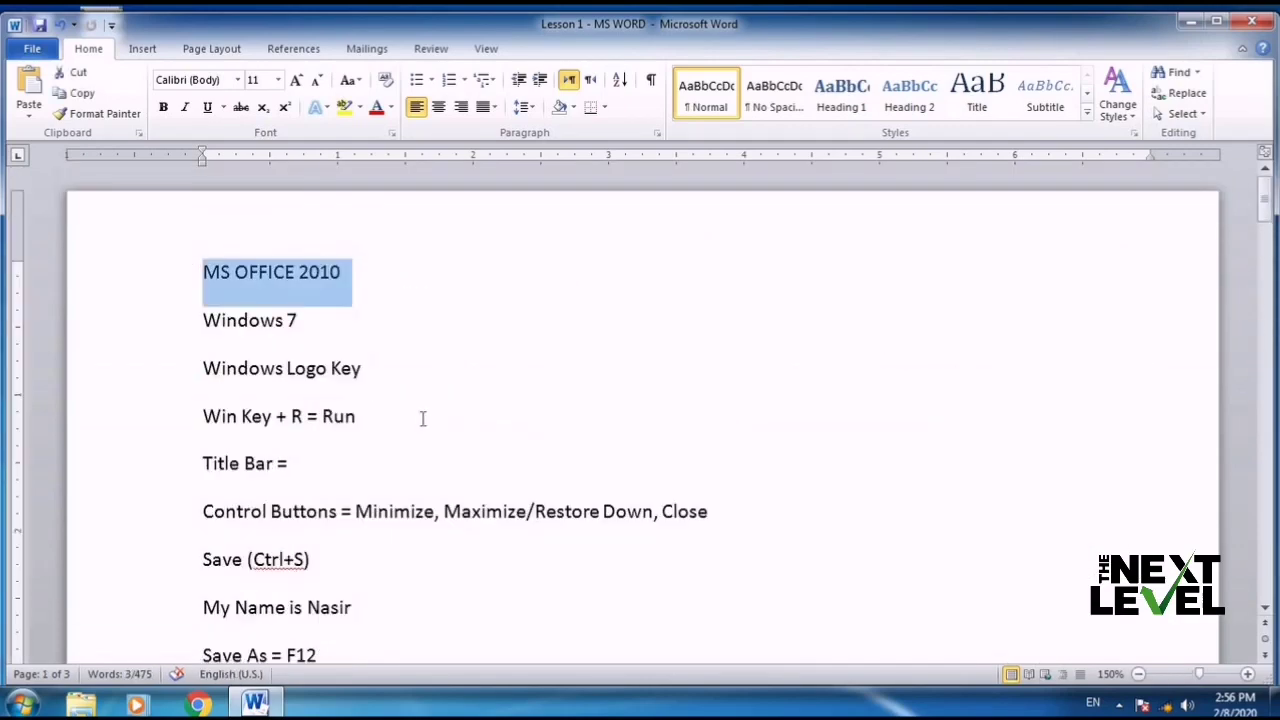
# Type SUBSCRIBE on a new line above MS OFFICE 2010 and enlarge it two font-size steps with Ctrl+].
pyautogui.press('Left')
pyautogui.press('Return')
pyautogui.press('Up')
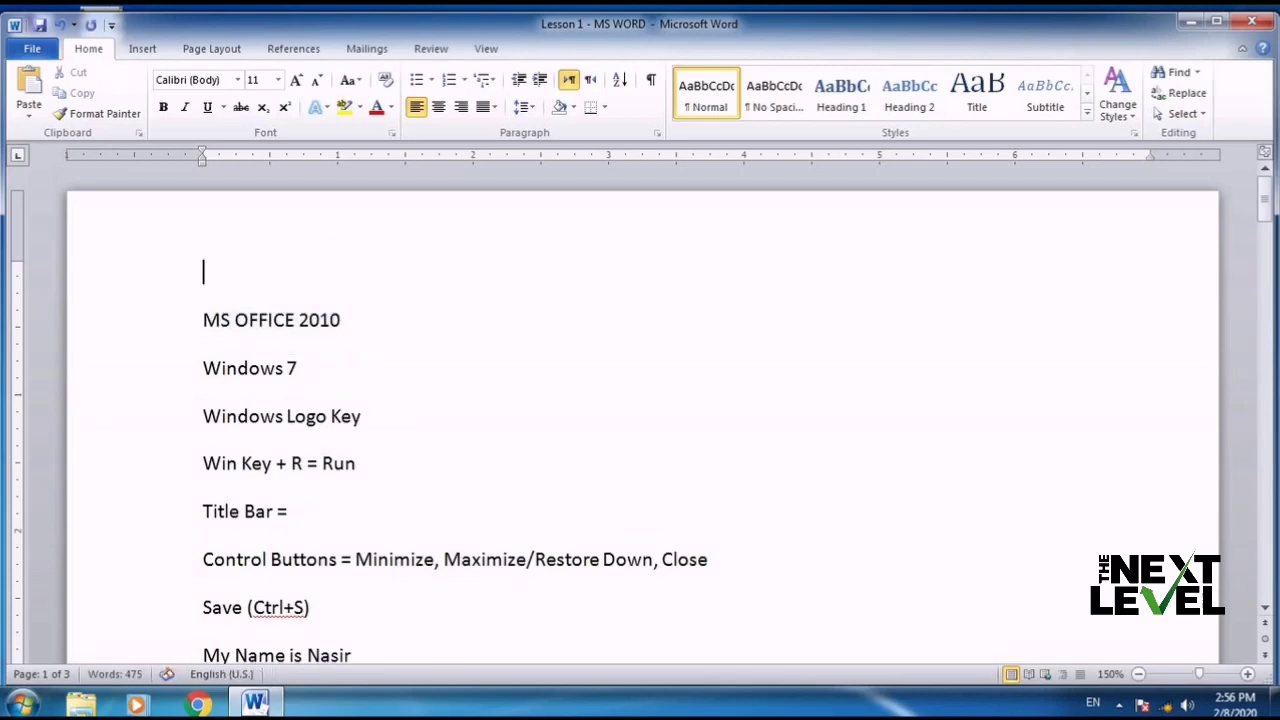
pyautogui.write('SUB')
pyautogui.write('SCRIBE')
pyautogui.hotkey('shift', 'Home')
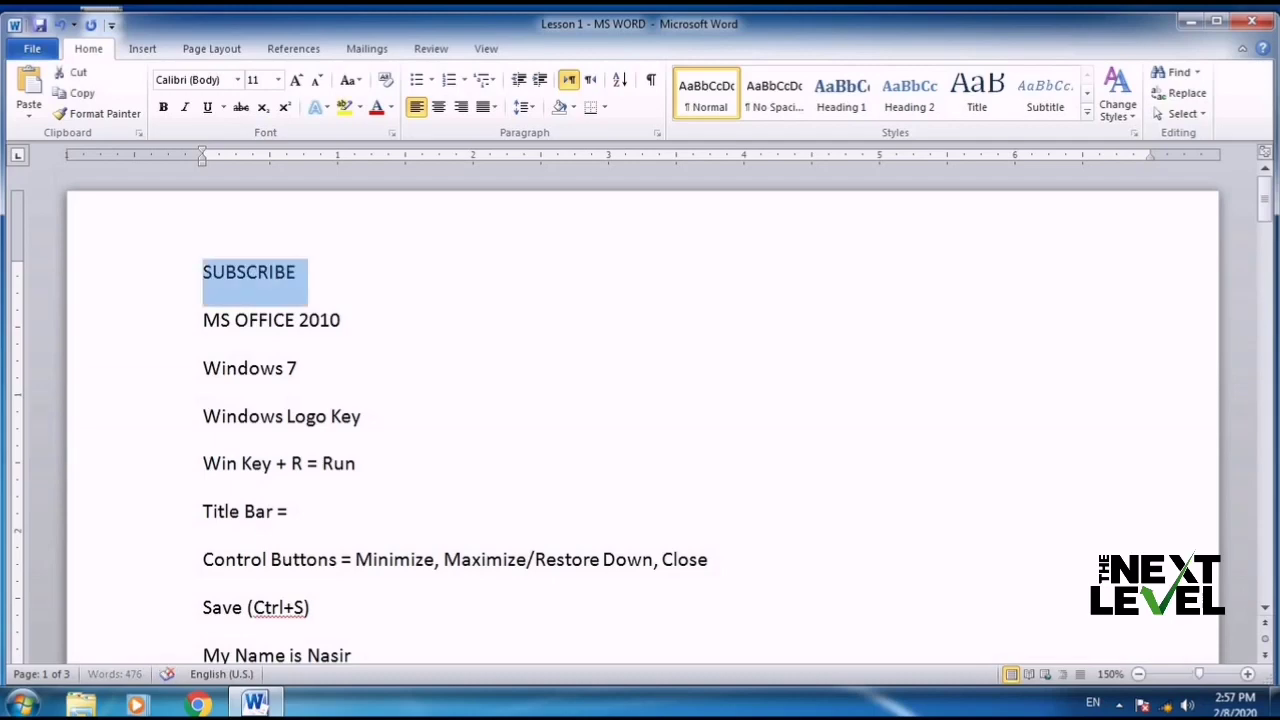
pyautogui.hotkey('ctrl', ']')
pyautogui.hotkey('ctrl', ']')
pyautogui.hotkey('ctrl', ']')
pyautogui.hotkey('ctrl', ']')
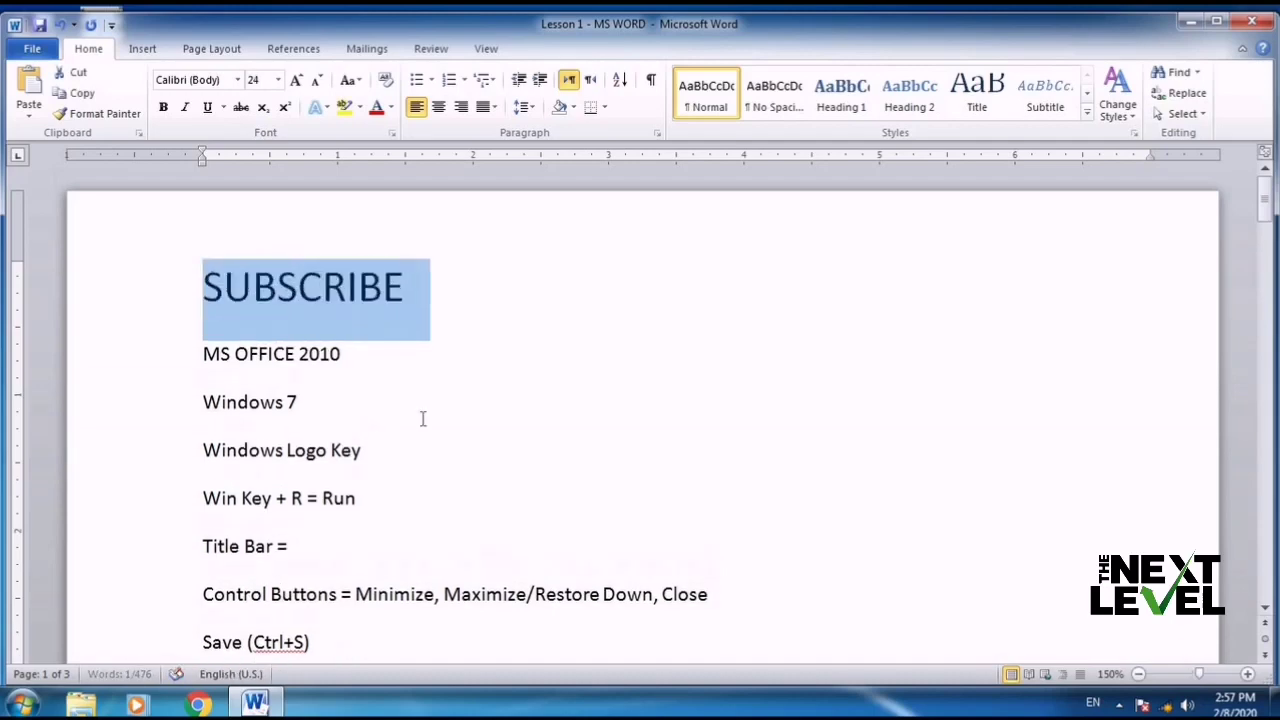
pyautogui.hotkey('ctrl', ']')
pyautogui.hotkey('ctrl', ']')
pyautogui.hotkey('ctrl', ']')
pyautogui.click(420, 418)
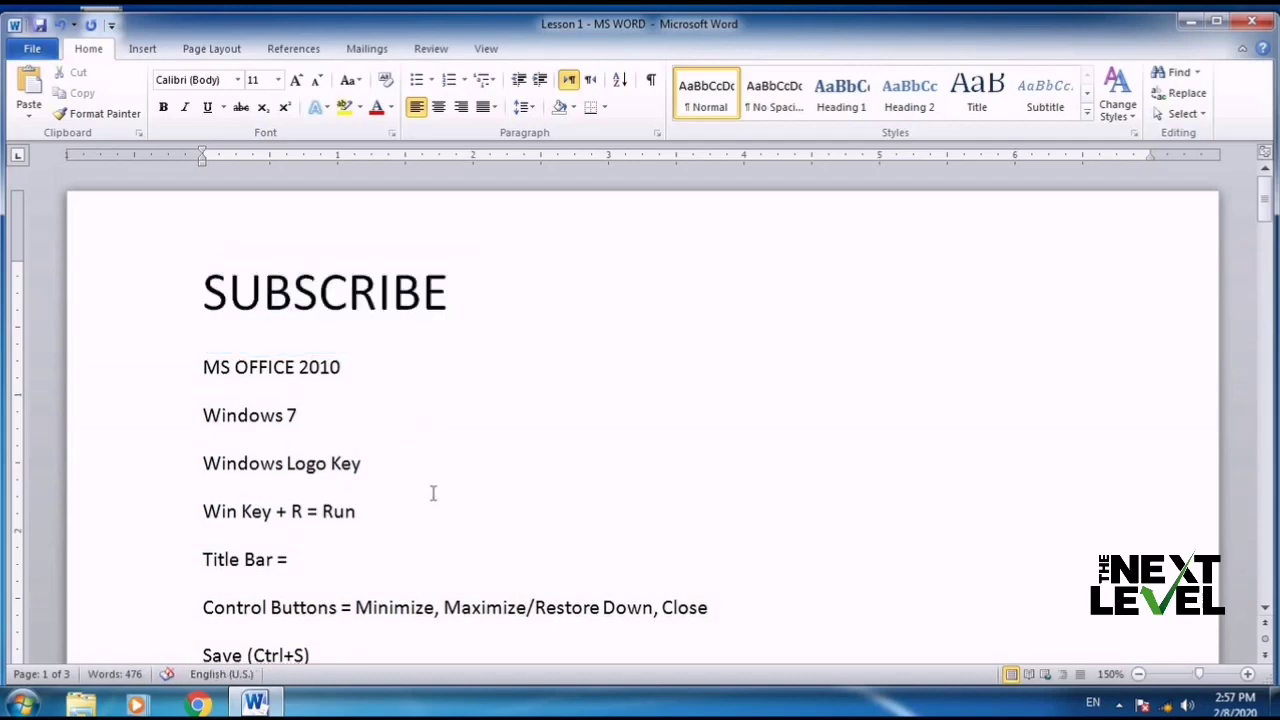